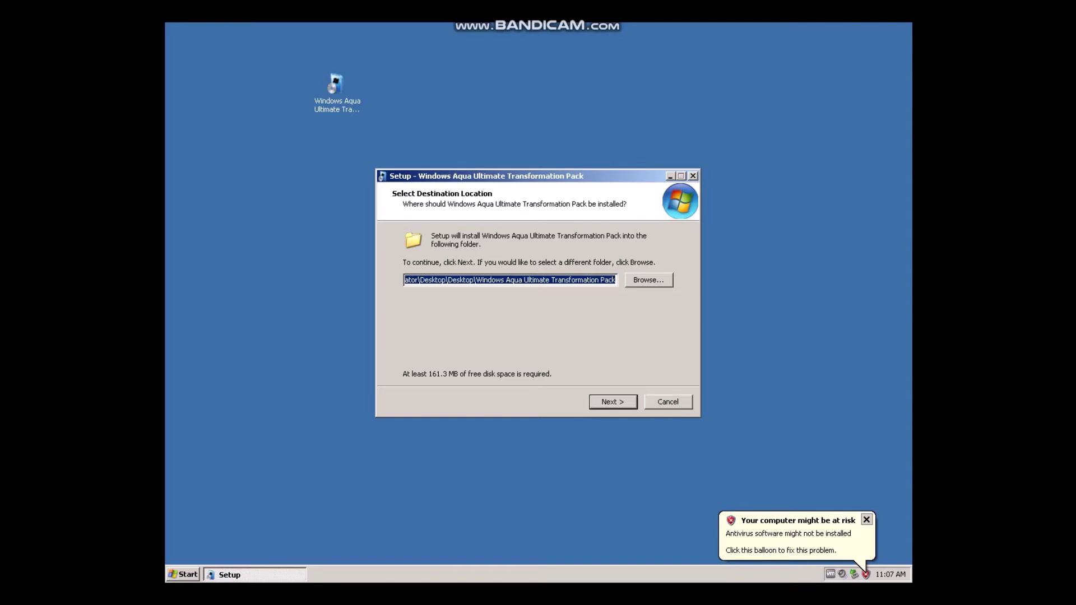
# - Accept the proposed destination folder and install the Windows Aqua Ultimate Transformation Pack
pyautogui.press('Return')
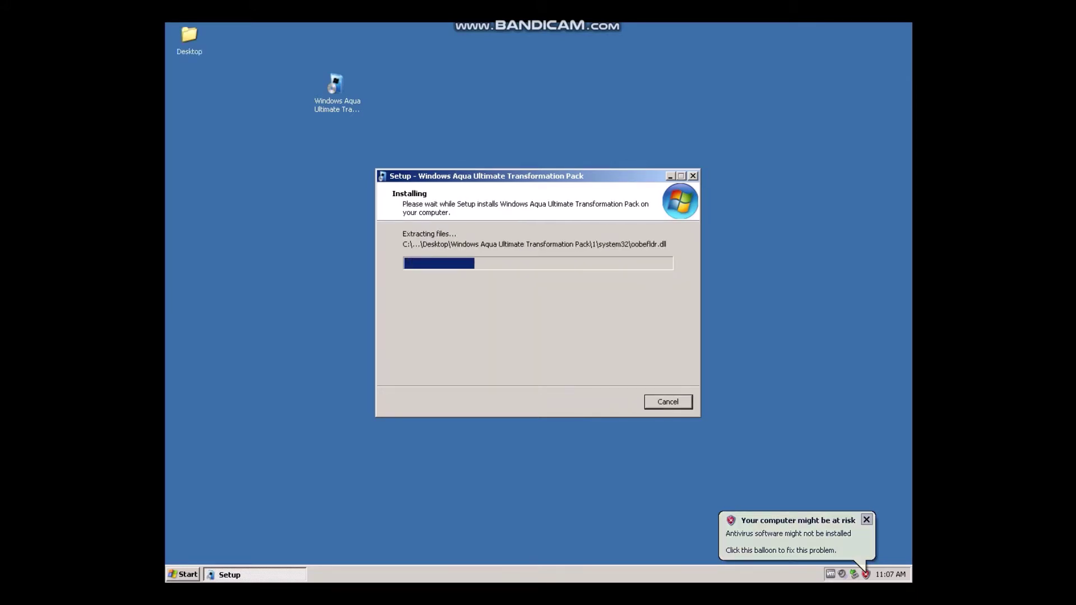
pyautogui.press('super')
pyautogui.press('super')
pyautogui.press('super')
pyautogui.press('super')
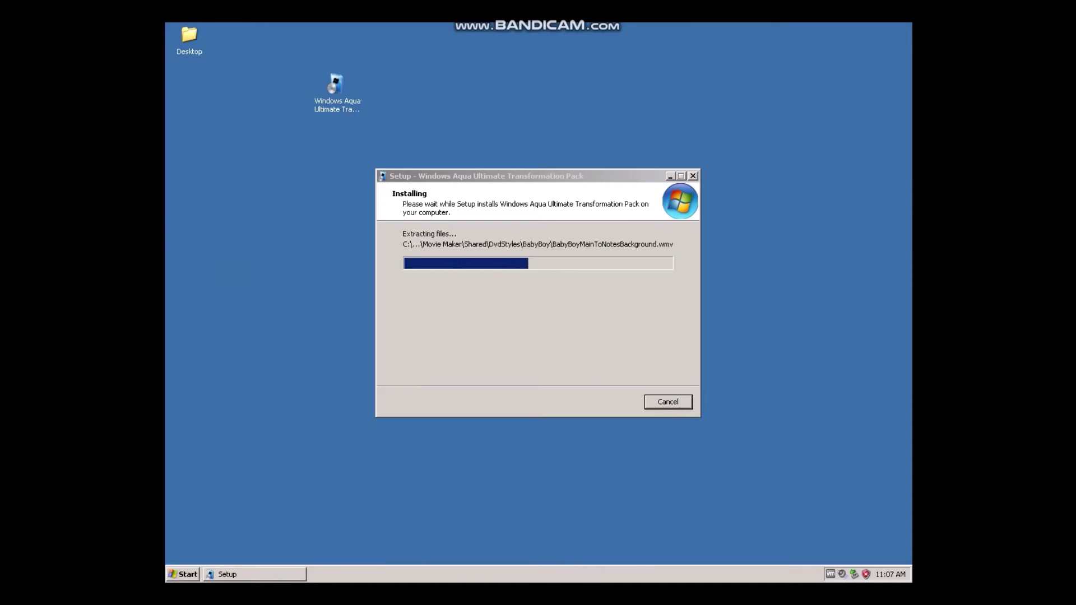
pyautogui.press('super')
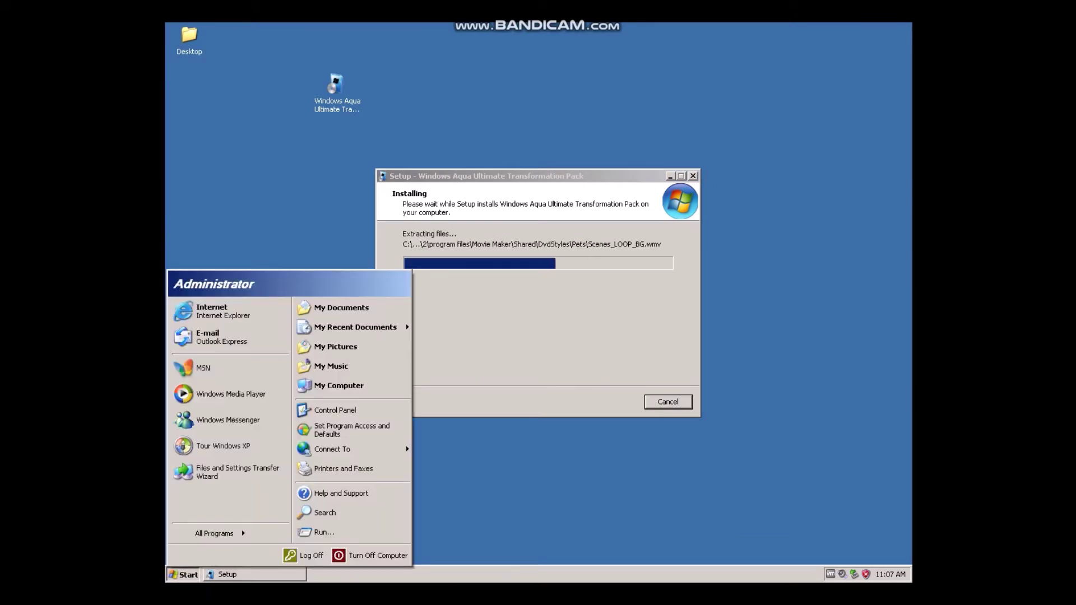
pyautogui.press('super')
pyautogui.press('super')
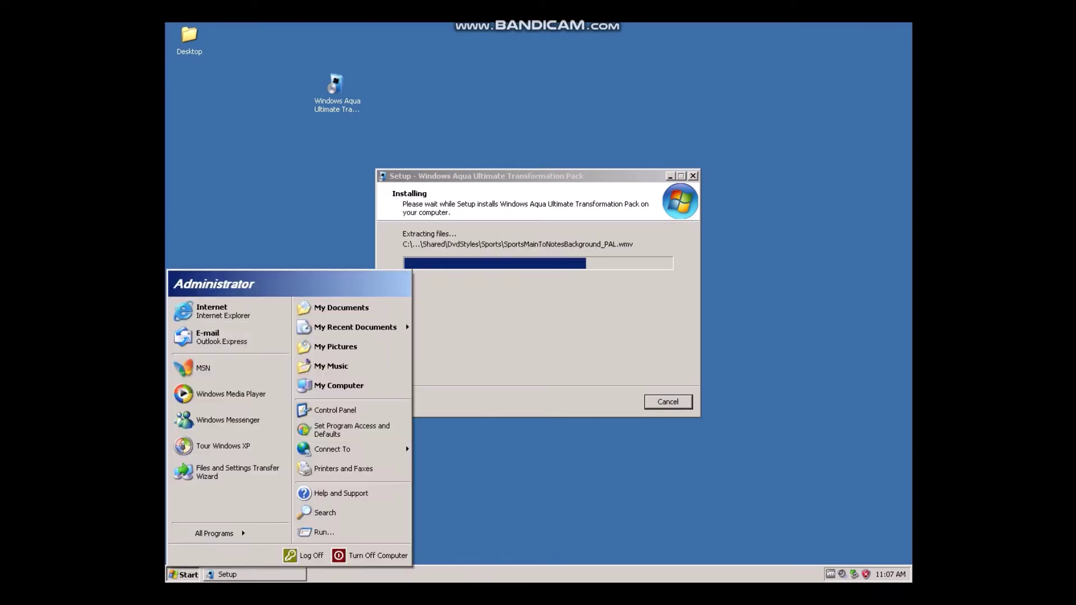
pyautogui.press('super')
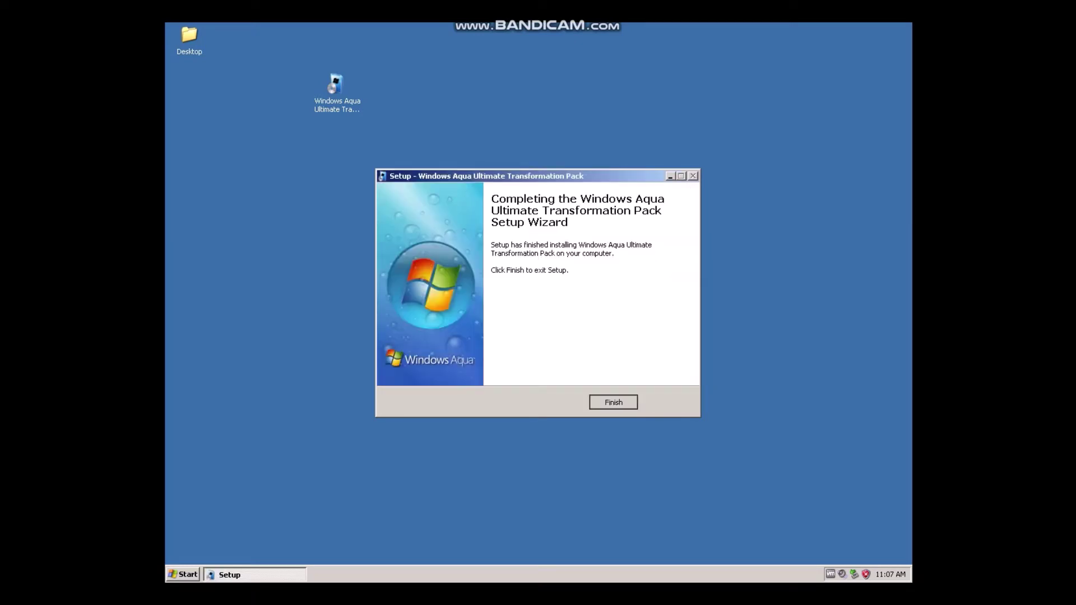
# - Finish the setup wizard, then run the Windows Aqua Ultimate Transformation Pack installer from the desktop again and start the installation
pyautogui.press('Return')
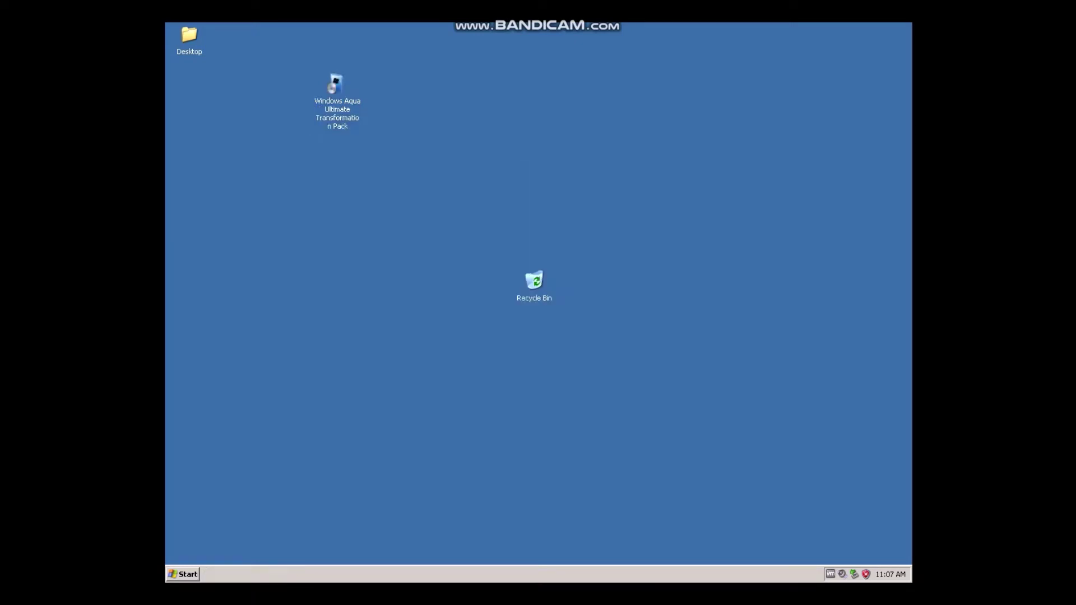
pyautogui.press('super')
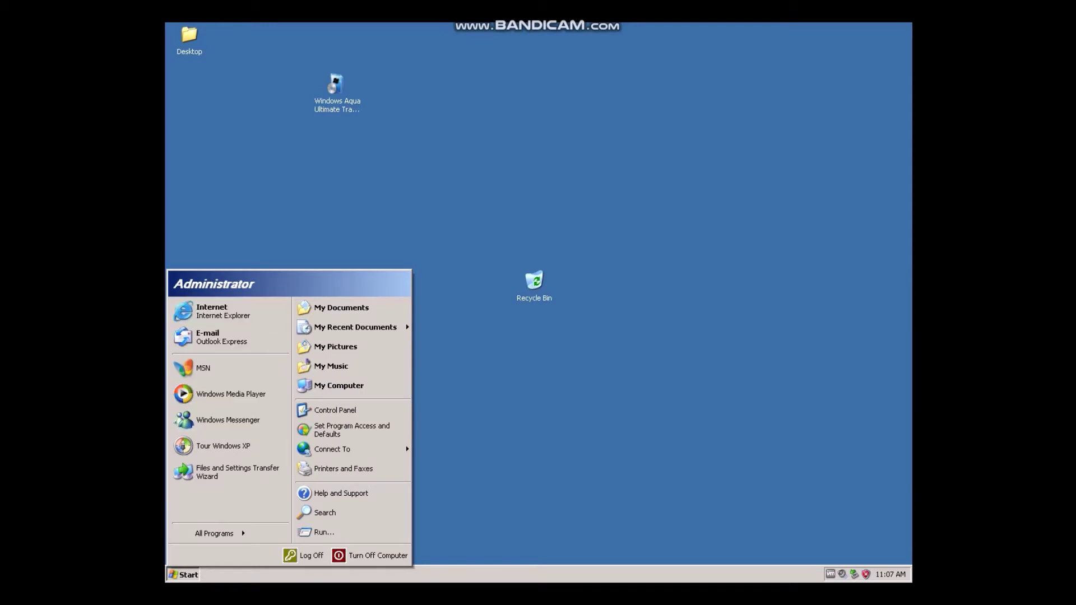
pyautogui.click(336, 84)
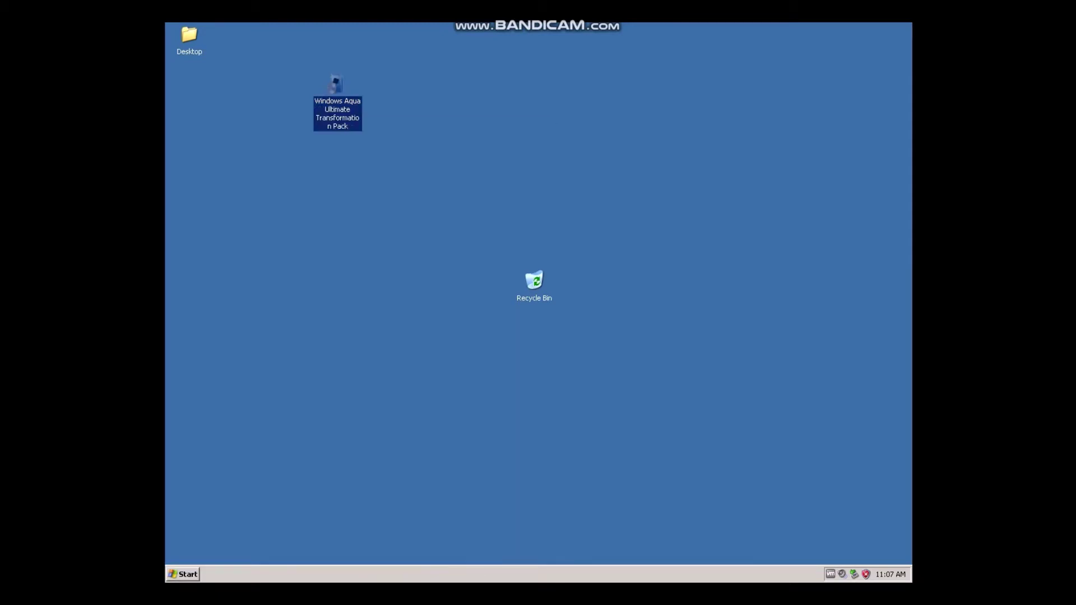
pyautogui.press('F2')
pyautogui.press('Return')
pyautogui.press('Return')
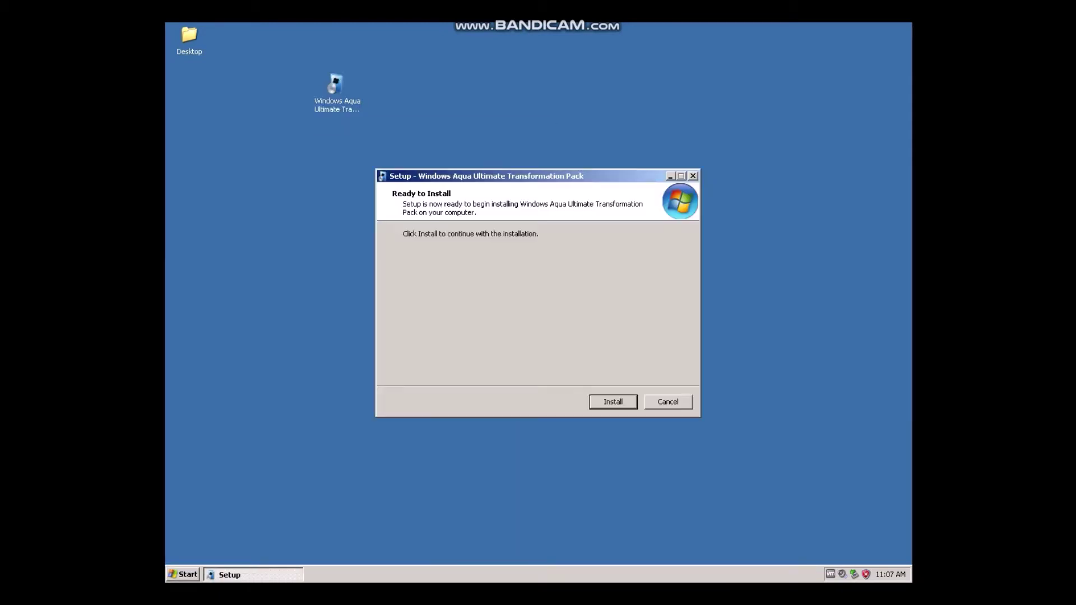
pyautogui.press('Return')
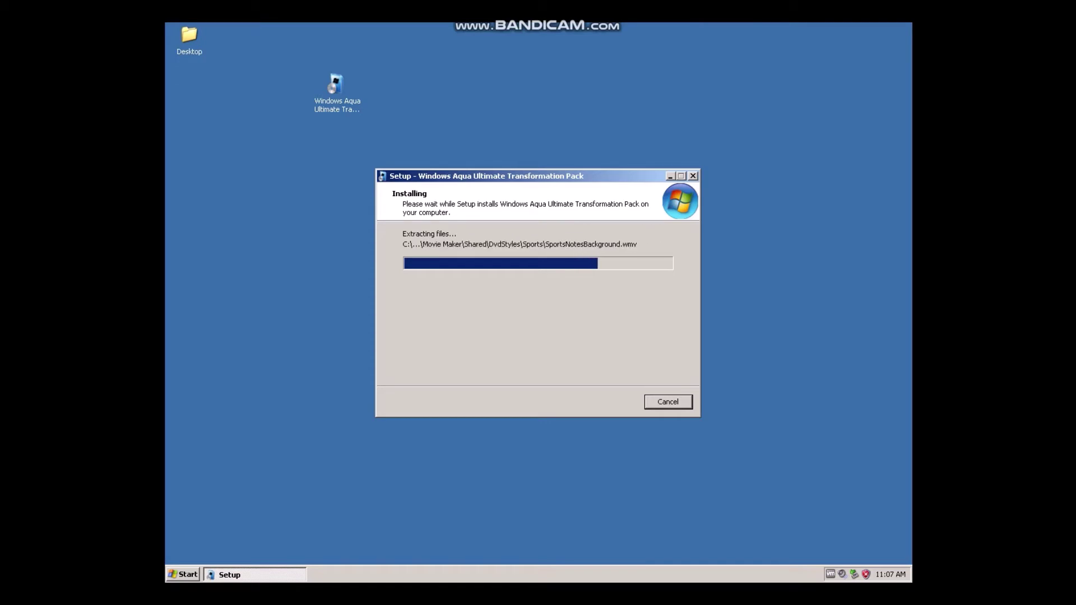
pyautogui.press('super+d')
pyautogui.press('super')
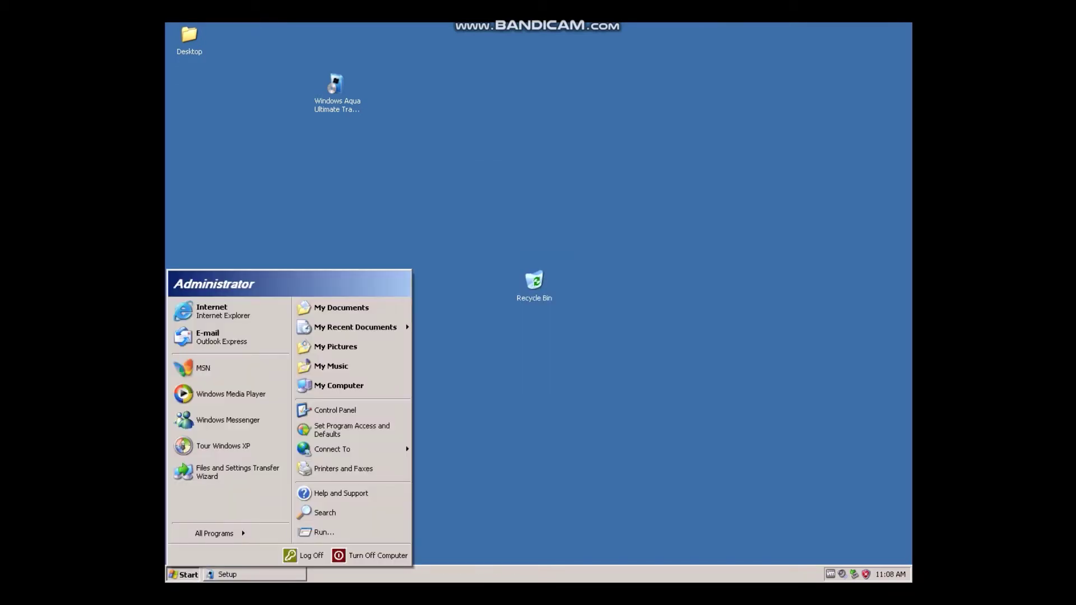
pyautogui.click(323, 532)
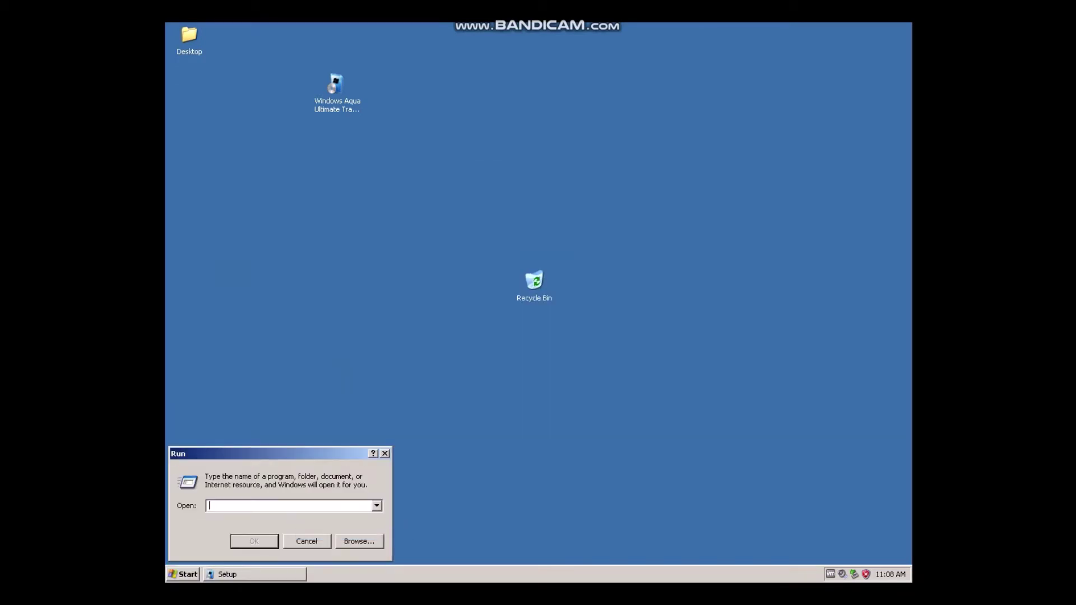
pyautogui.write('hacks')
pyautogui.press('BackSpace')
pyautogui.press('BackSpace')
pyautogui.press('BackSpace')
pyautogui.press('BackSpace')
pyautogui.press('BackSpace')
pyautogui.write('f')
# - Run the transformation pack installer from the desktop once more through to completion and close the empty Run dialog
pyautogui.doubleClick(337, 84)
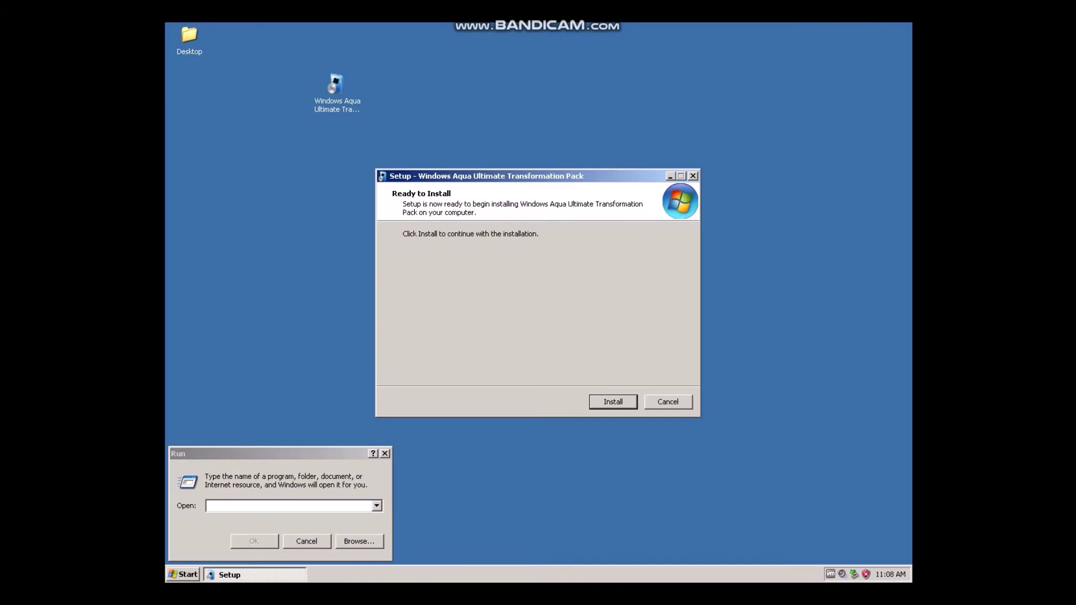
pyautogui.press('Return')
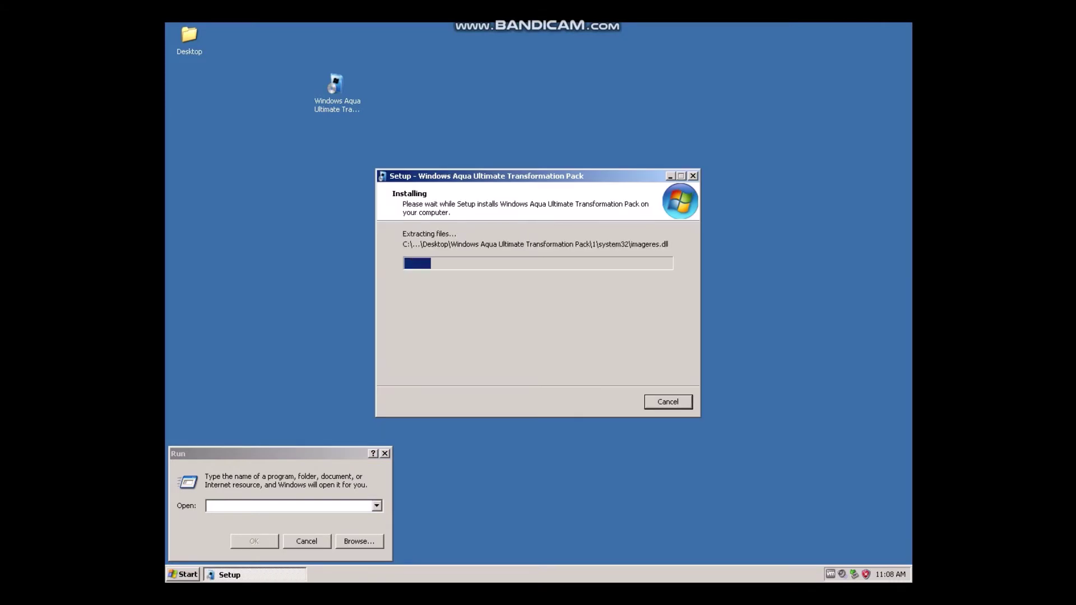
pyautogui.moveTo(527, 176); pyautogui.dragTo(556, 163)
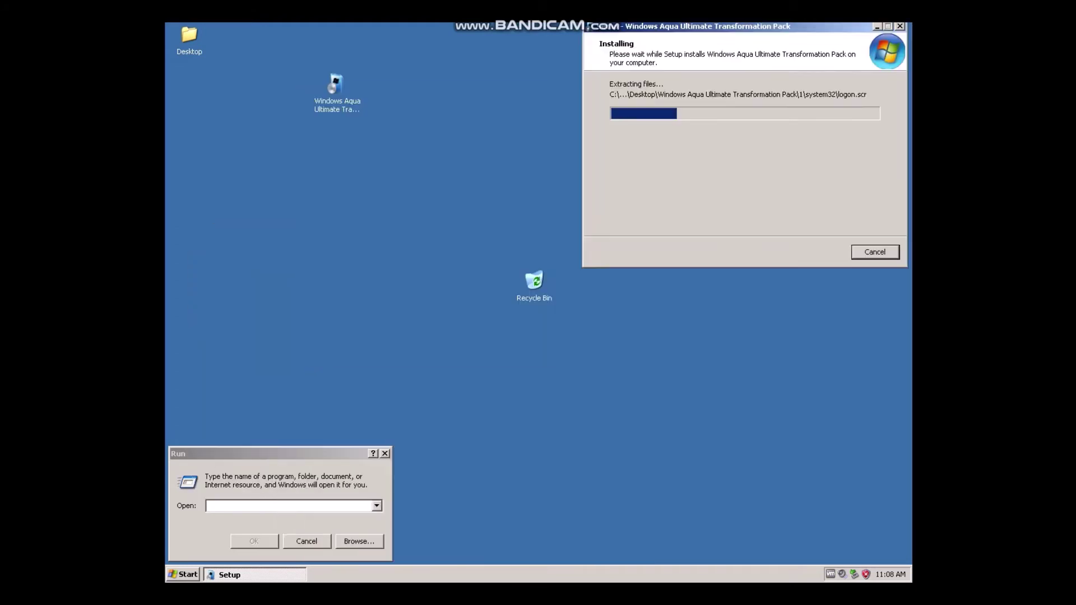
pyautogui.moveTo(470, 58); pyautogui.dragTo(528, 184)
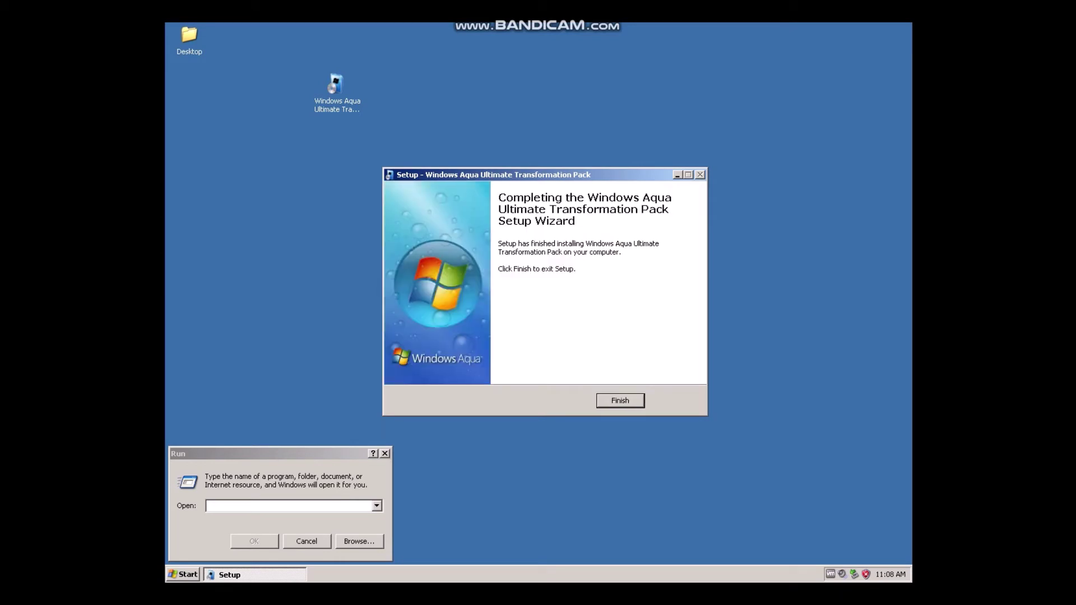
pyautogui.press('Return')
pyautogui.click(384, 453)
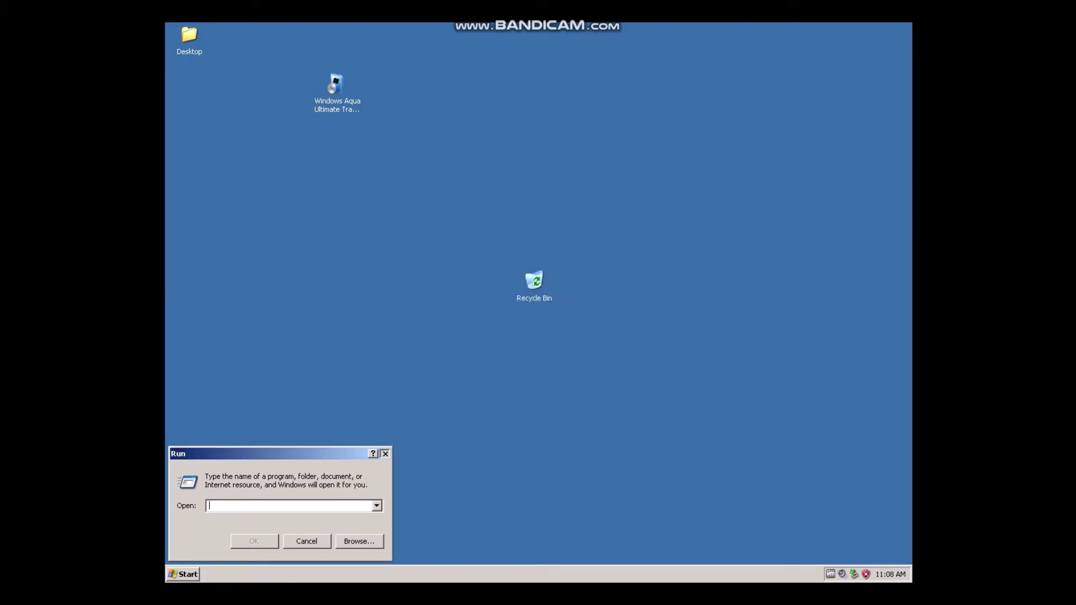
# - Open the Windows Search window and enter "files" as its address
pyautogui.click(182, 575)
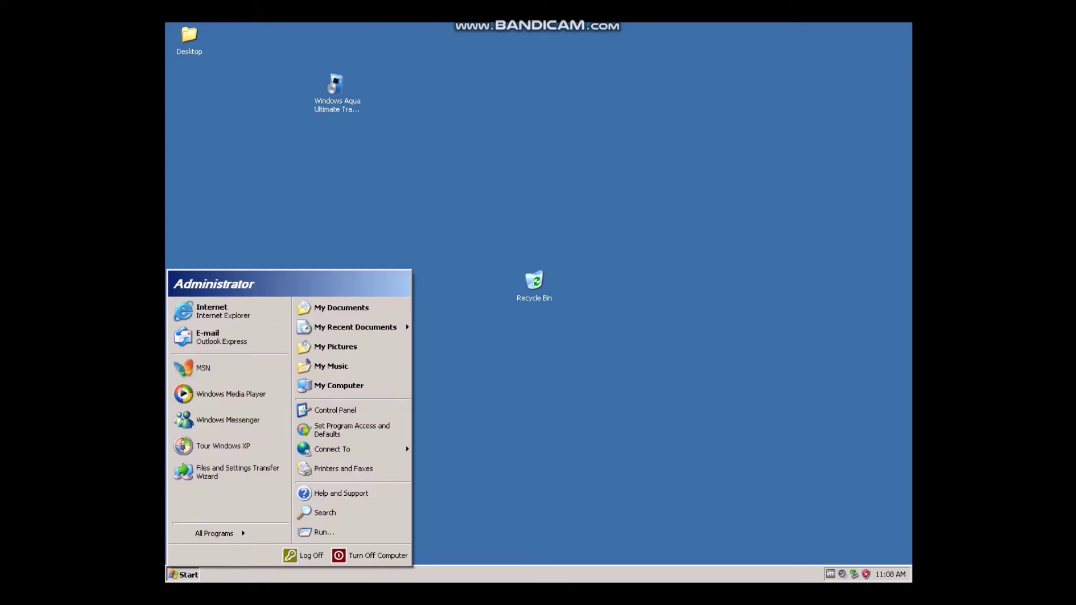
pyautogui.moveTo(220, 534)
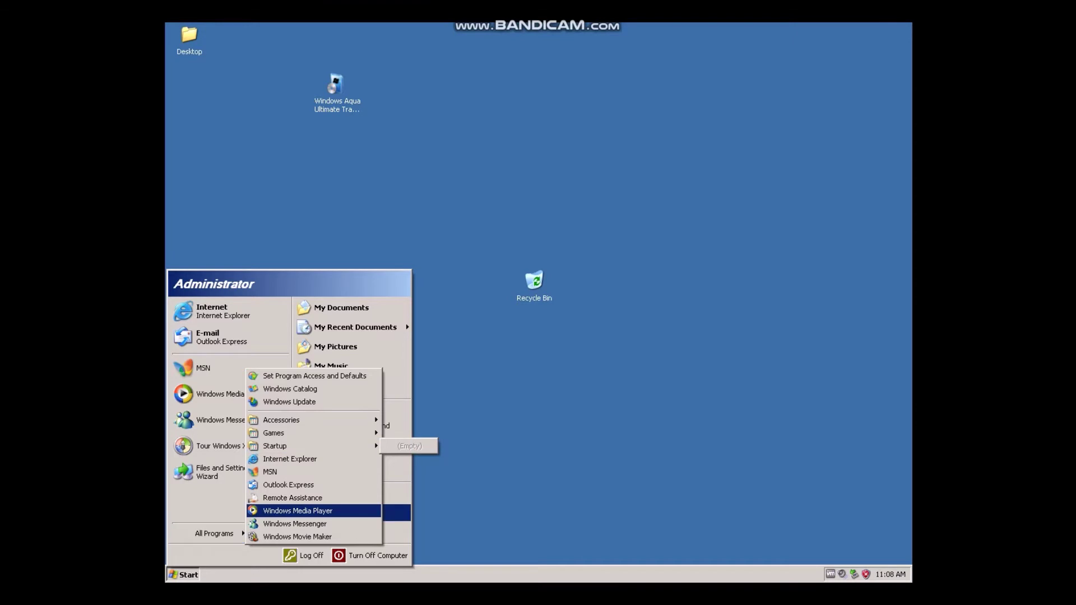
pyautogui.click(395, 512)
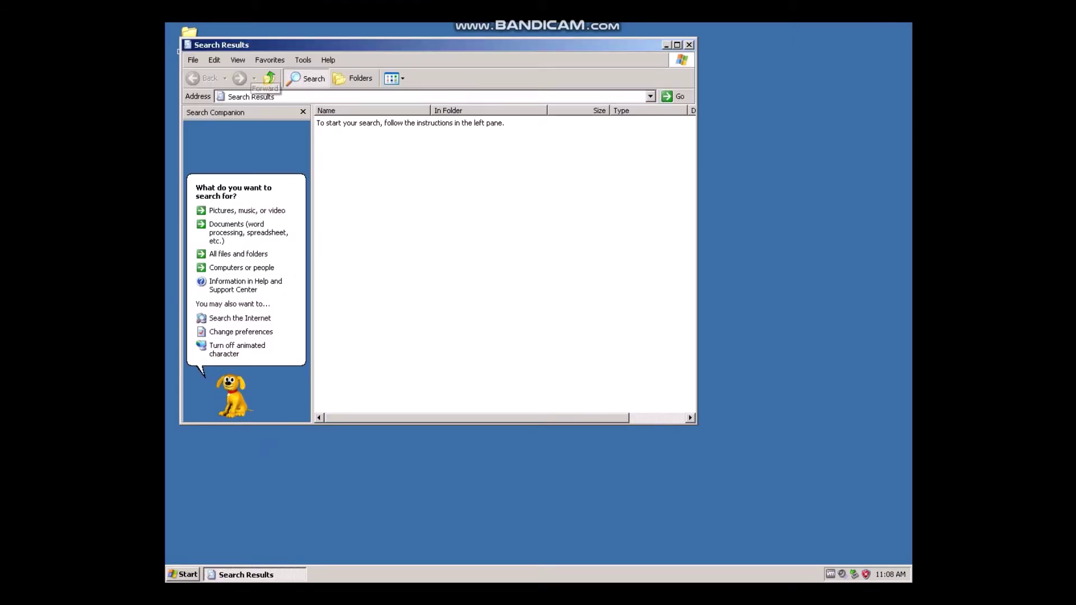
pyautogui.click(251, 97)
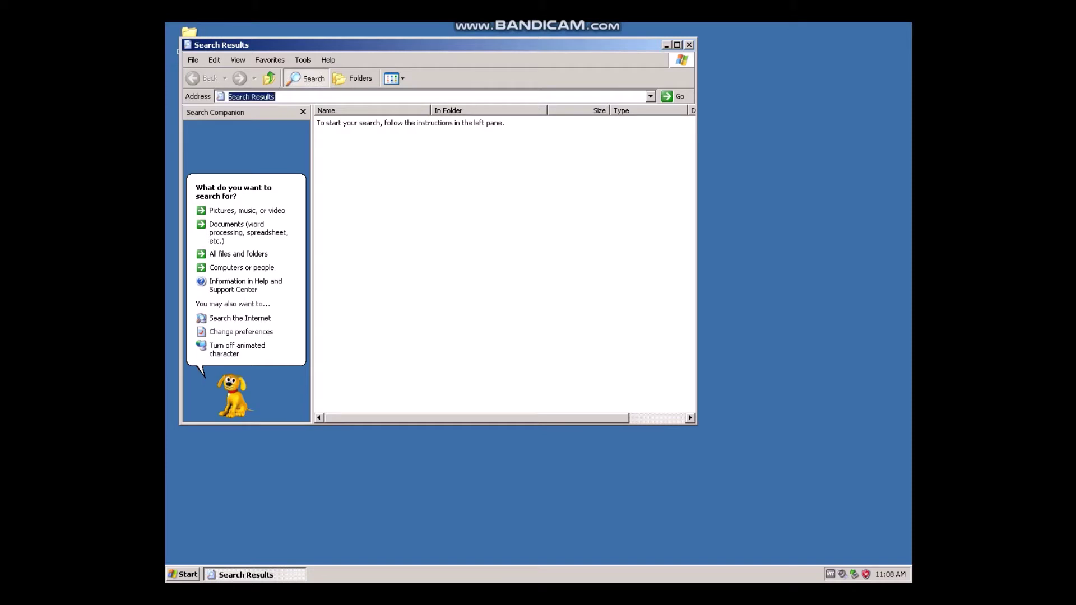
pyautogui.write('file')
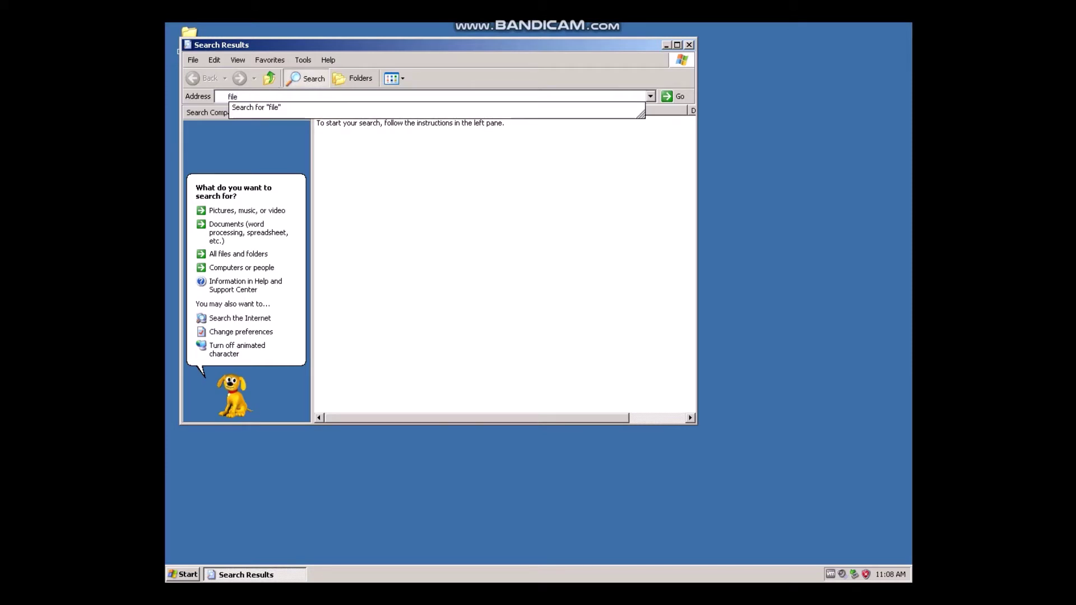
pyautogui.write('e')
pyautogui.write('les')
pyautogui.press('Return')
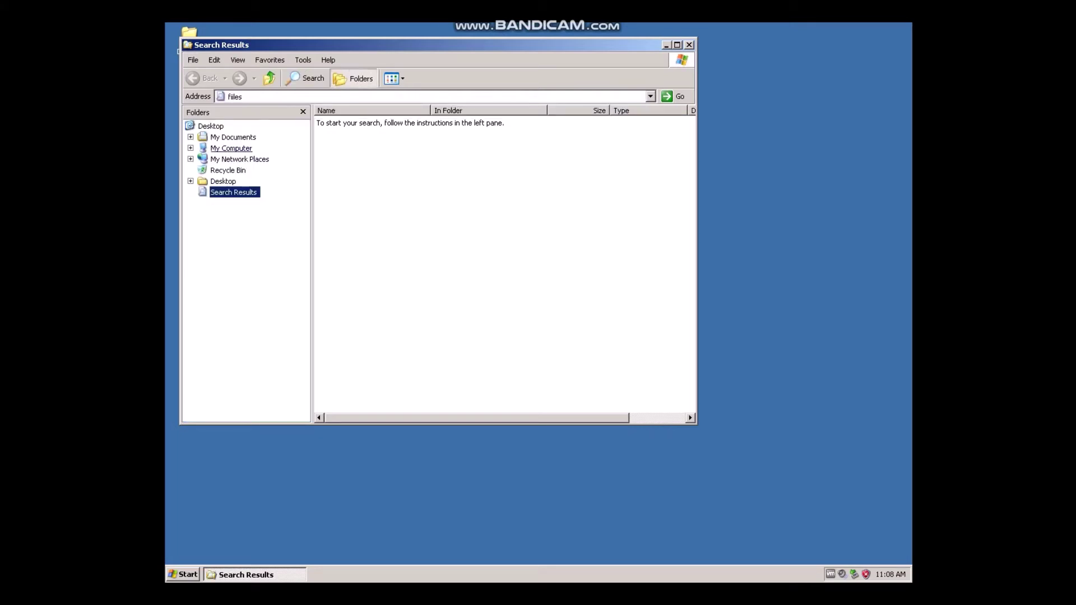
# - Browse the contents of My Documents and My Computer in the folder tree
pyautogui.click(219, 138)
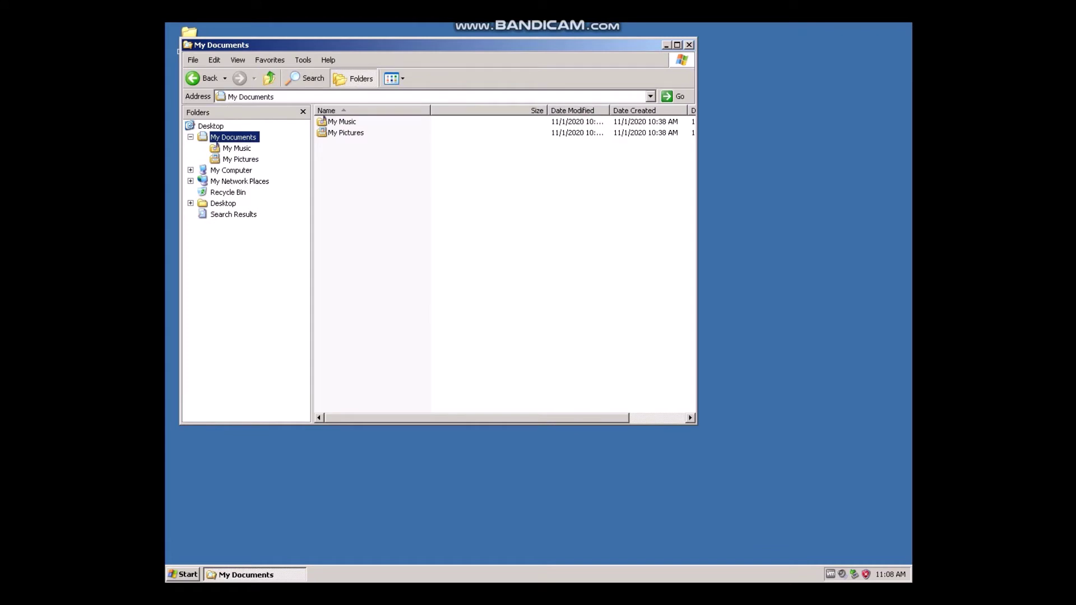
pyautogui.click(345, 133)
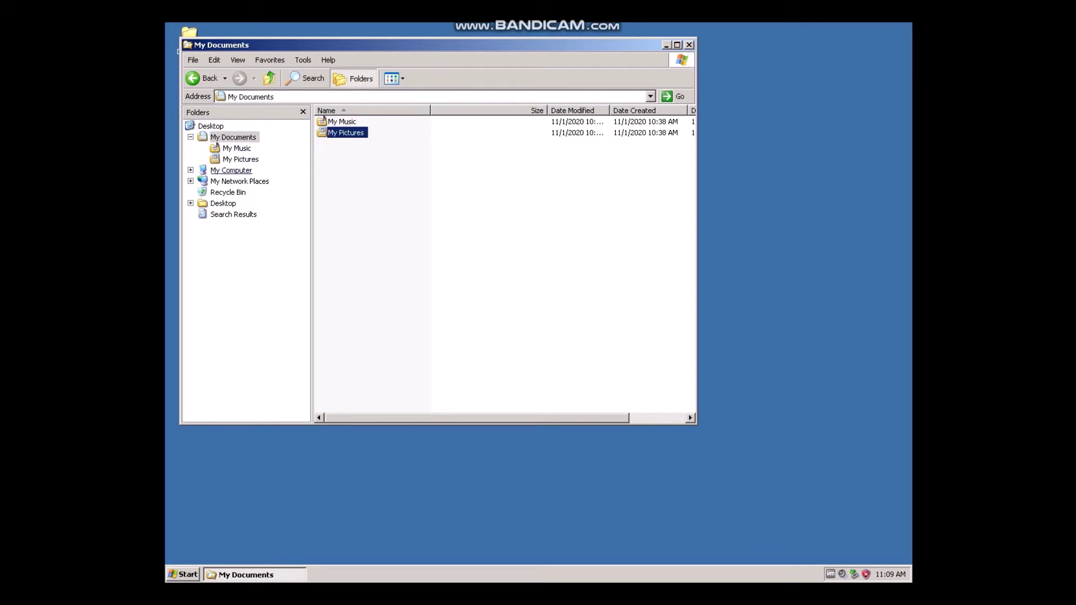
pyautogui.click(190, 137)
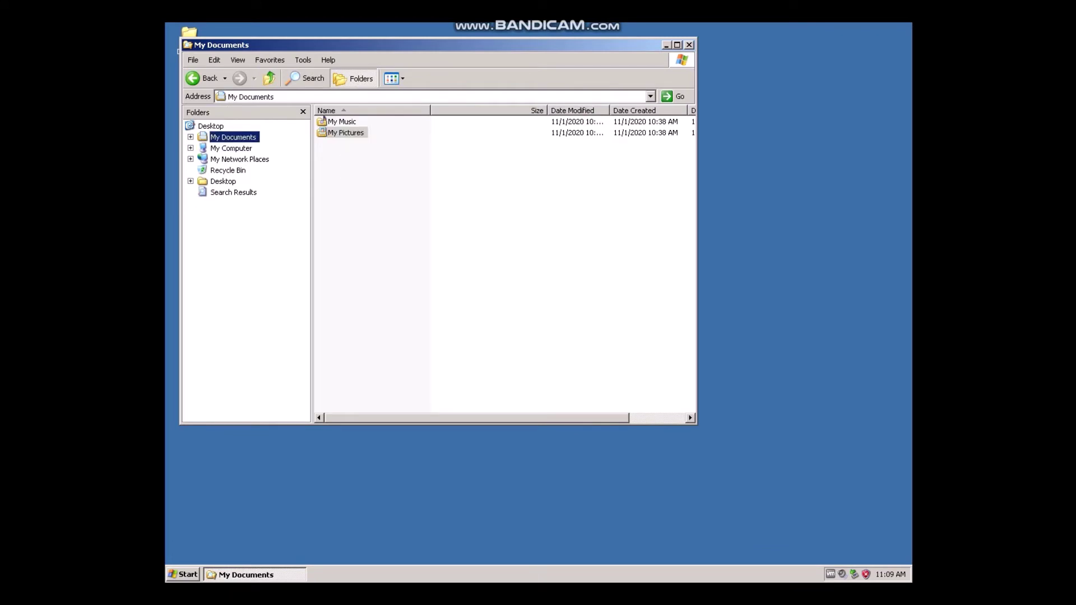
pyautogui.click(231, 148)
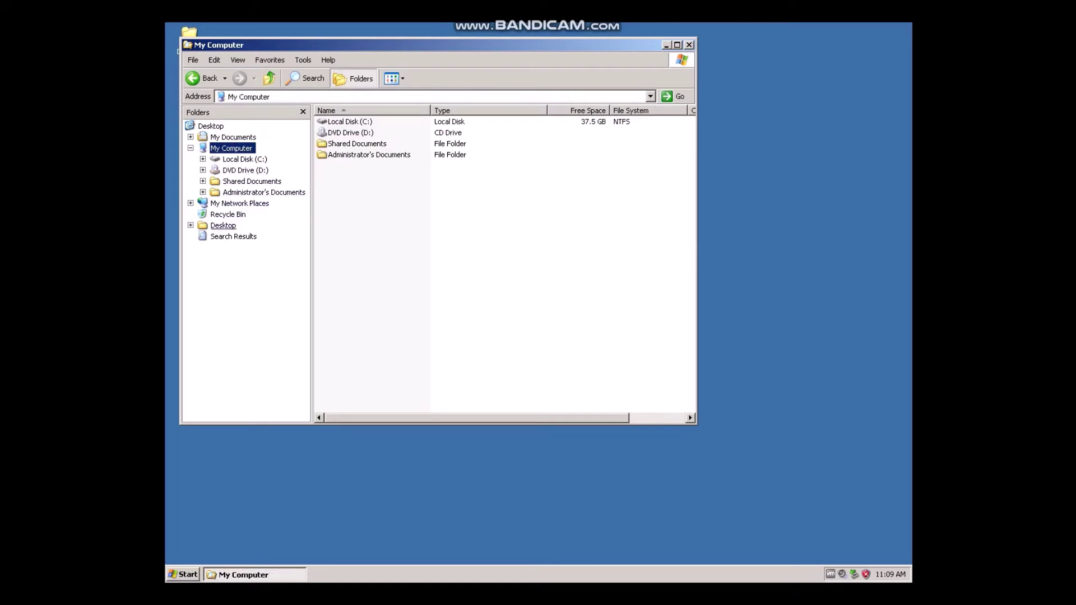
# - Open the Windows Aqua Ultimate Transformation Pack folder inside the Desktop folder, leaving its name unedited
pyautogui.click(223, 225)
pyautogui.click(377, 122)
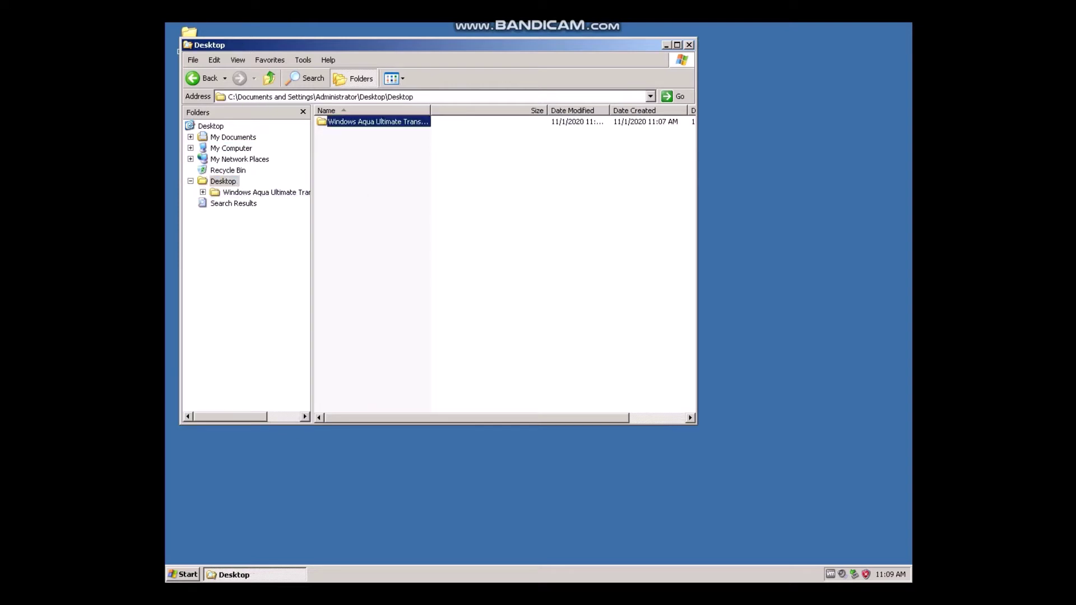
pyautogui.press('F2')
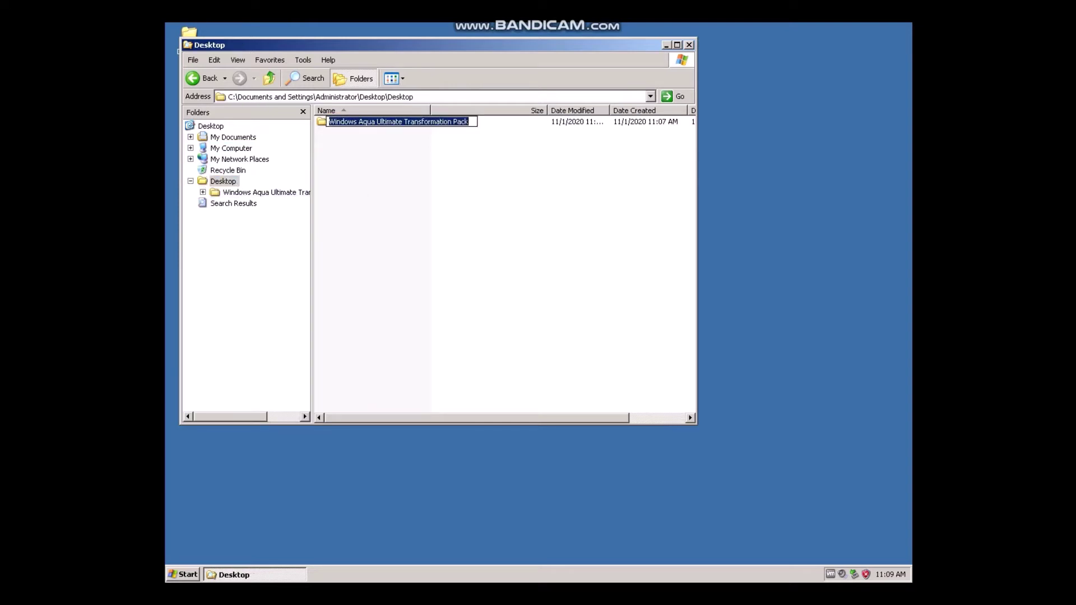
pyautogui.doubleClick(323, 122)
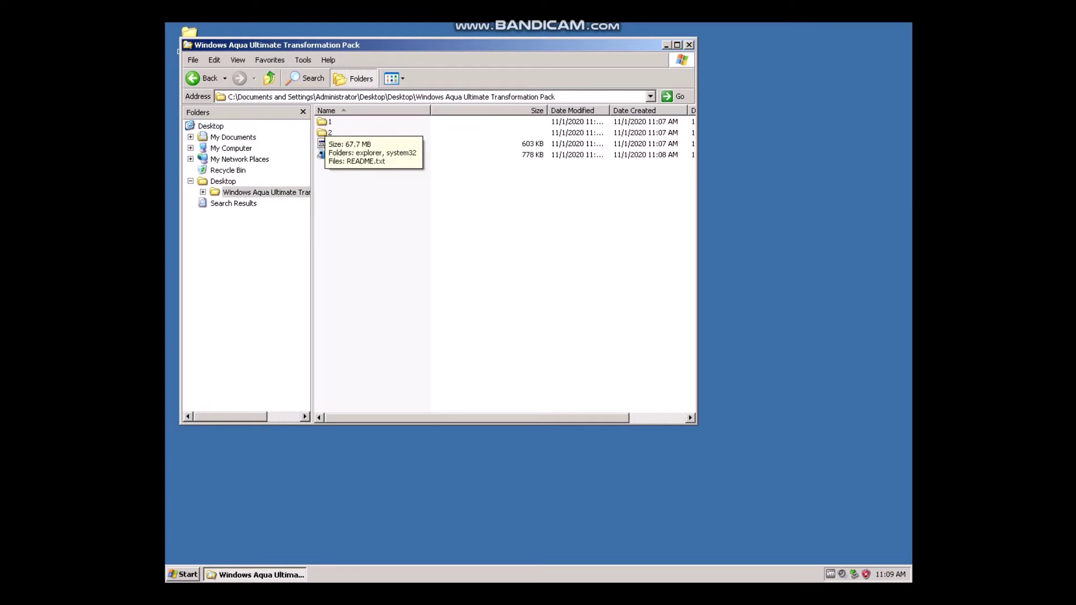
# - Open the README in the pack's folder 1, read through its file-copying instructions and close it
pyautogui.doubleClick(326, 122)
pyautogui.doubleClick(339, 144)
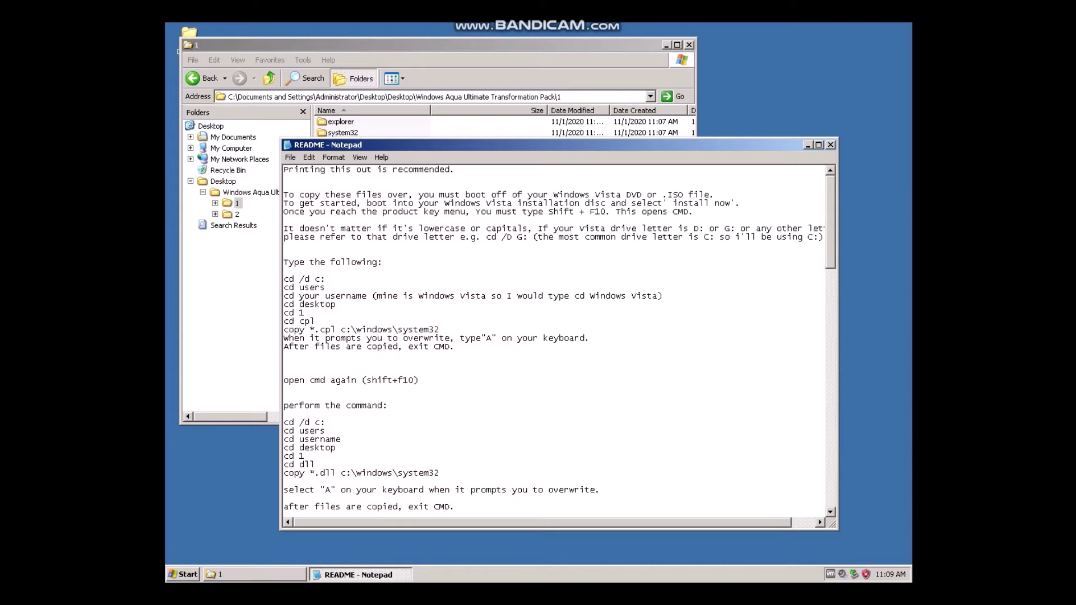
pyautogui.scroll(-7, 555, 336)
pyautogui.scroll(6, 555, 336)
pyautogui.click(830, 145)
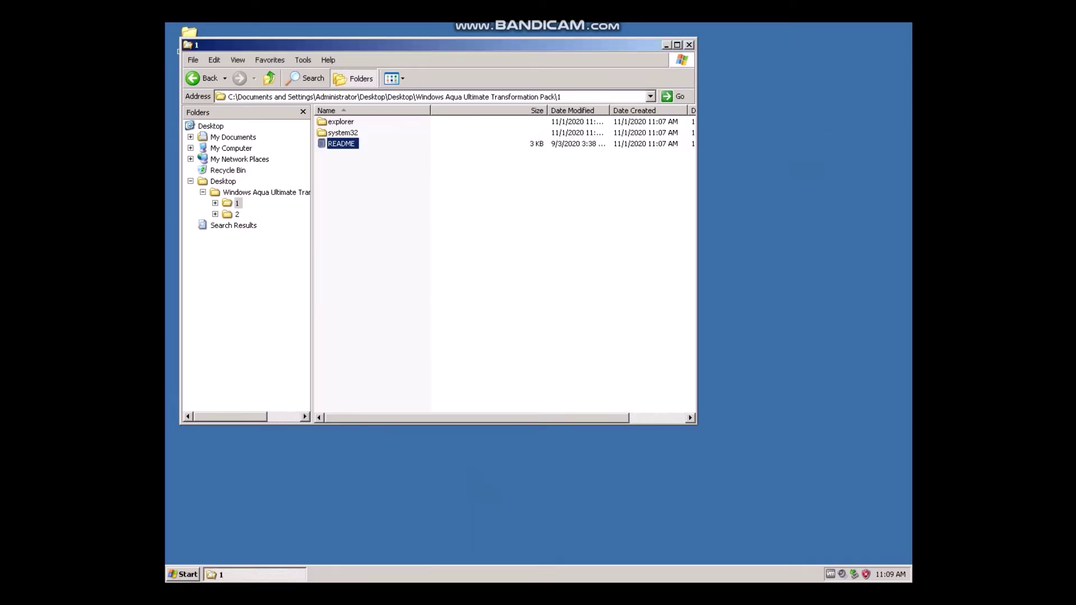
# - Return to the pack's main folder and open the Wallpaper folder inside folder 2
pyautogui.click(201, 78)
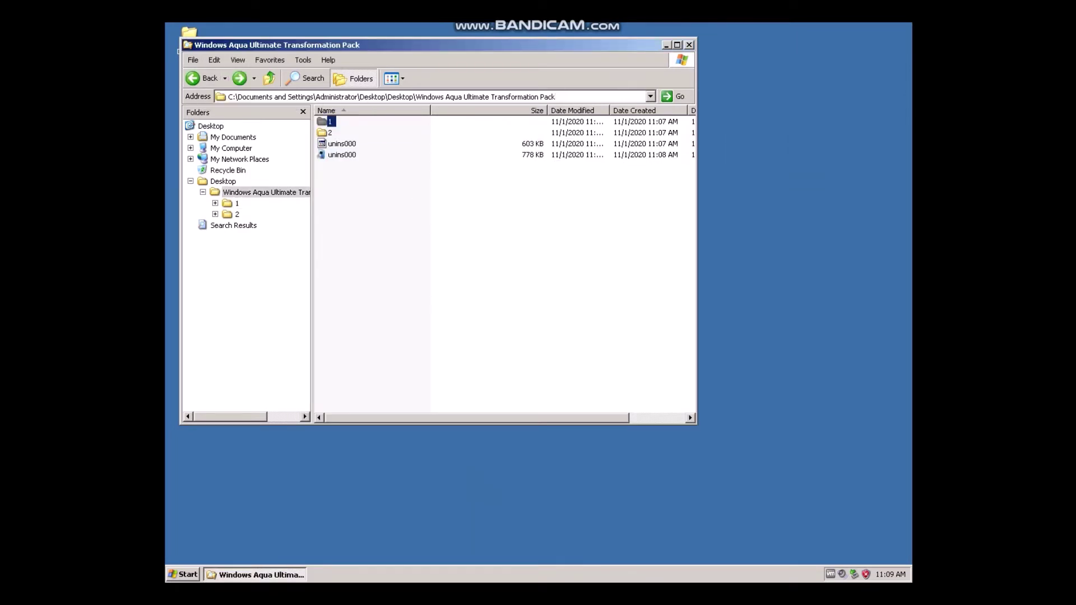
pyautogui.press('Down')
pyautogui.press('Return')
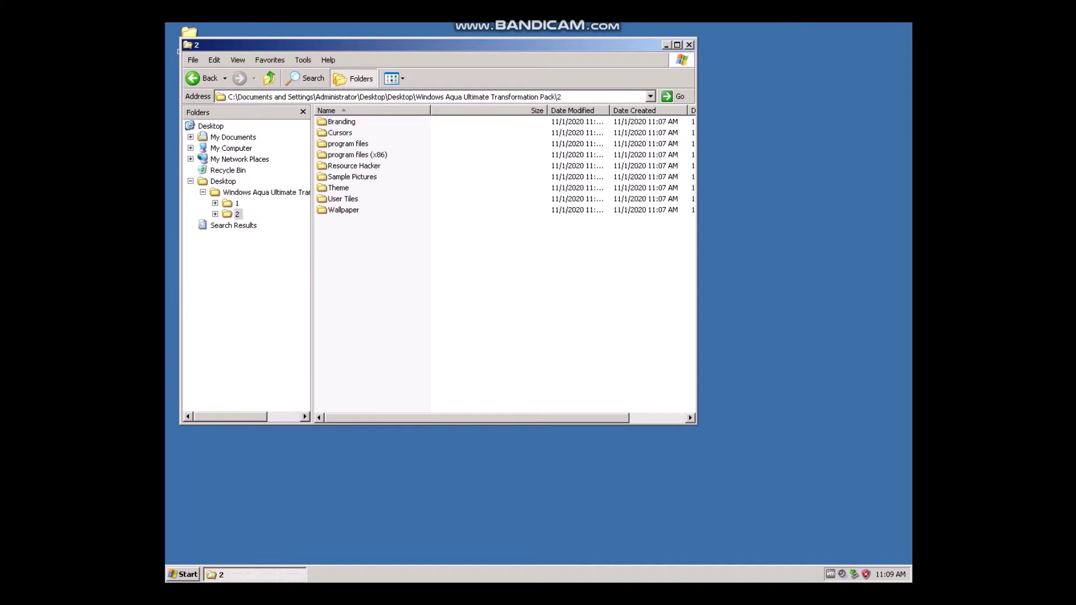
pyautogui.doubleClick(343, 209)
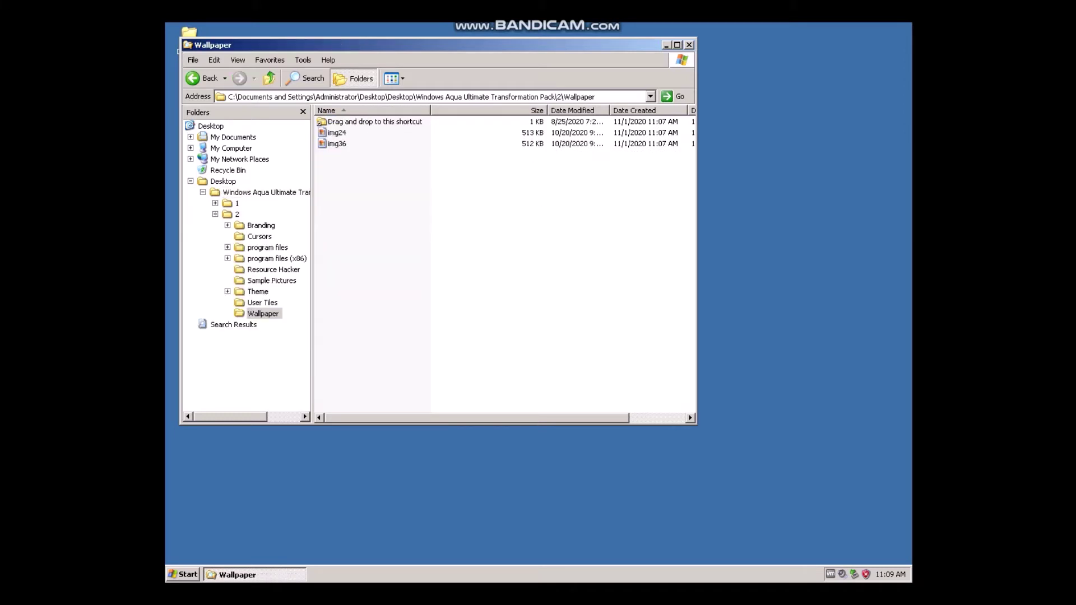
# - Preview the img24 wallpaper in Windows Picture and Fax Viewer and close it
pyautogui.click(334, 132)
pyautogui.rightClick(335, 133)
pyautogui.press('Up')
pyautogui.press('Up')
pyautogui.press('Return')
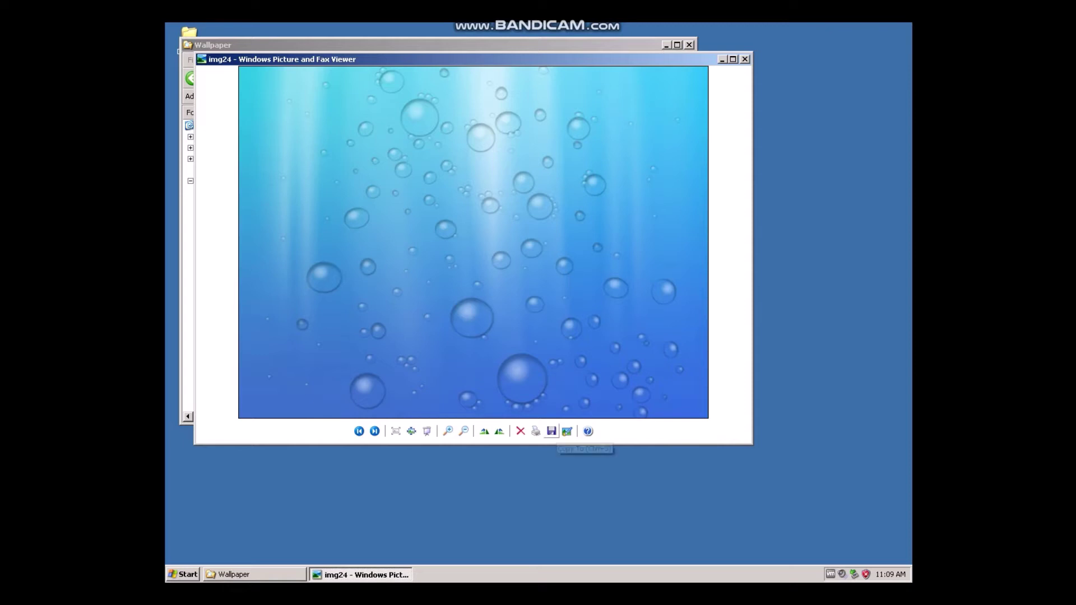
pyautogui.hotkey('alt', 'F4')
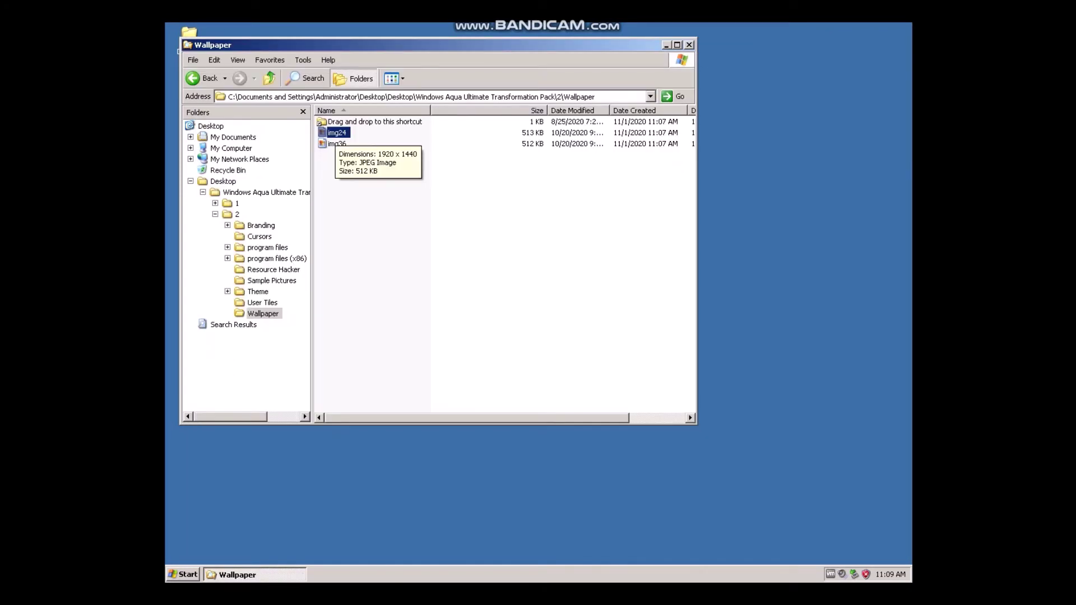
# - Open img24 for editing in Paint and enlarge the Paint window
pyautogui.rightClick(334, 129)
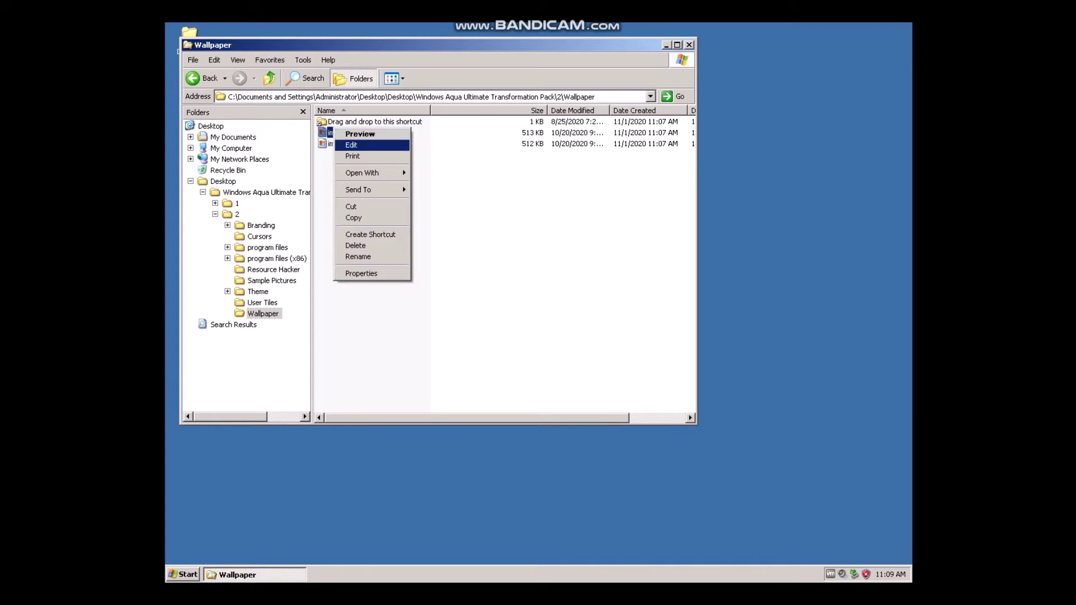
pyautogui.click(351, 144)
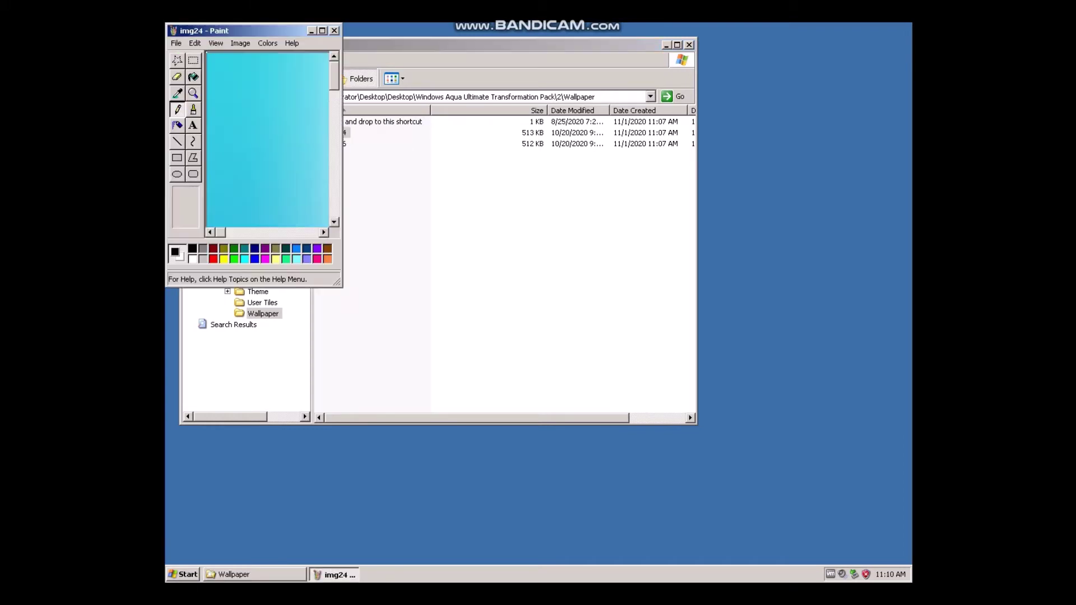
pyautogui.moveTo(339, 284)
pyautogui.mouseDown()
pyautogui.moveTo(557, 363)
pyautogui.moveTo(778, 485)
pyautogui.mouseUp()
# - Add a text box of about 452 x 173 pixels over the bubbles reading "xperience edition go brrrrr"
pyautogui.click(193, 125)
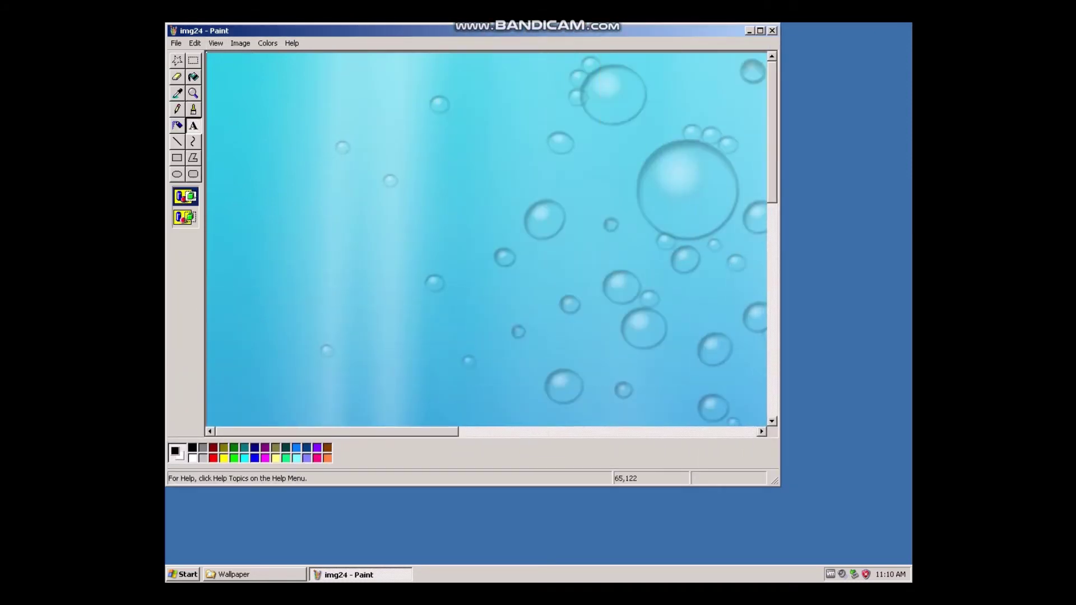
pyautogui.moveTo(339, 216); pyautogui.dragTo(634, 328)
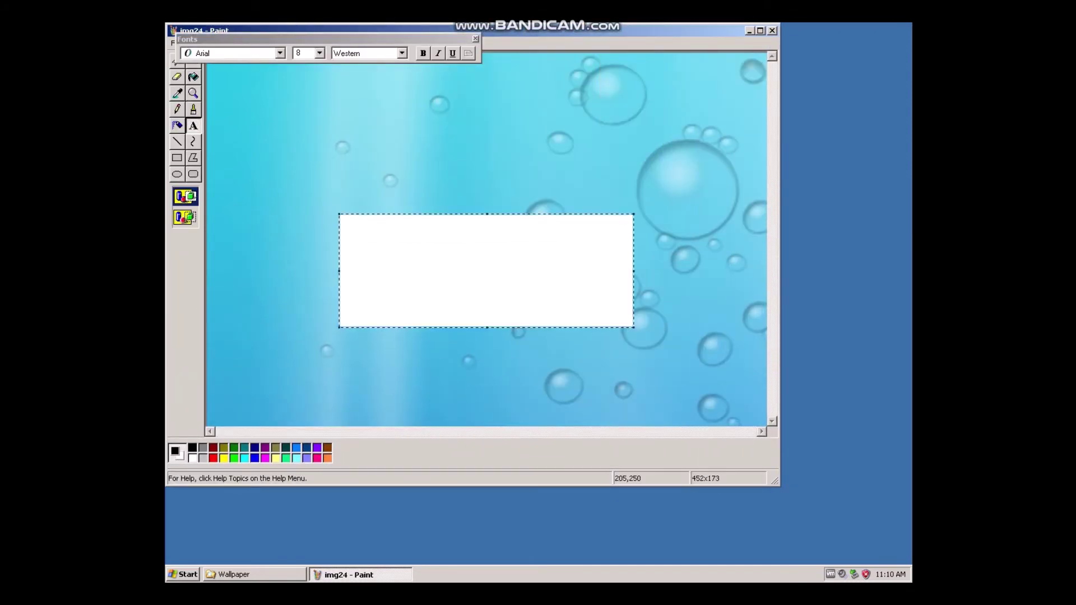
pyautogui.write('xperience edition go brrrrrrrrr')
# - Set the text box's font size to 22 and commit the text to the image
pyautogui.moveTo(422, 220); pyautogui.dragTo(339, 220)
pyautogui.click(318, 53)
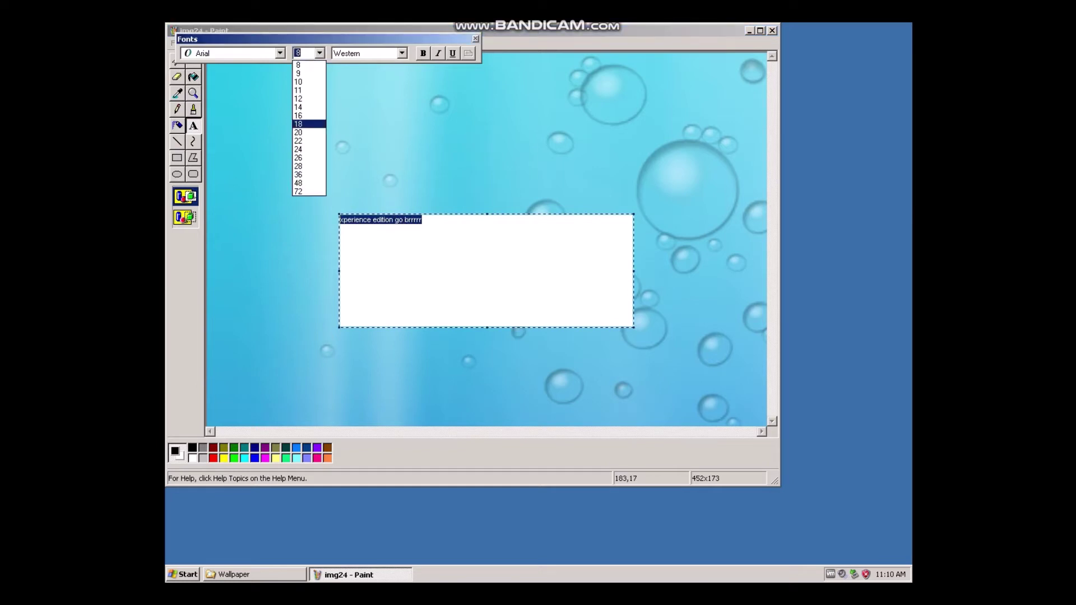
pyautogui.click(308, 140)
pyautogui.click(562, 226)
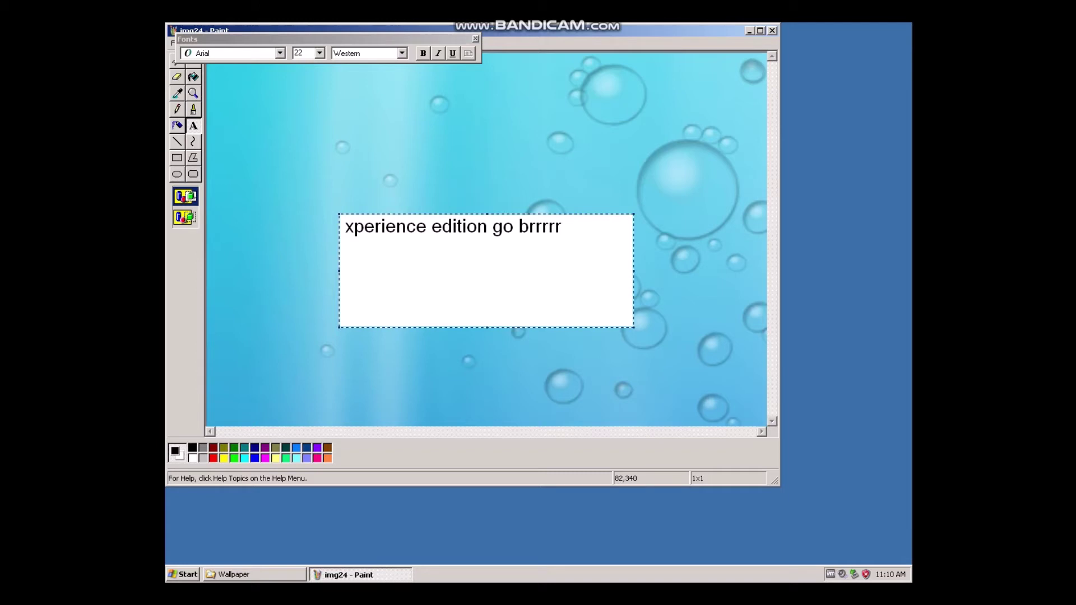
pyautogui.click(260, 272)
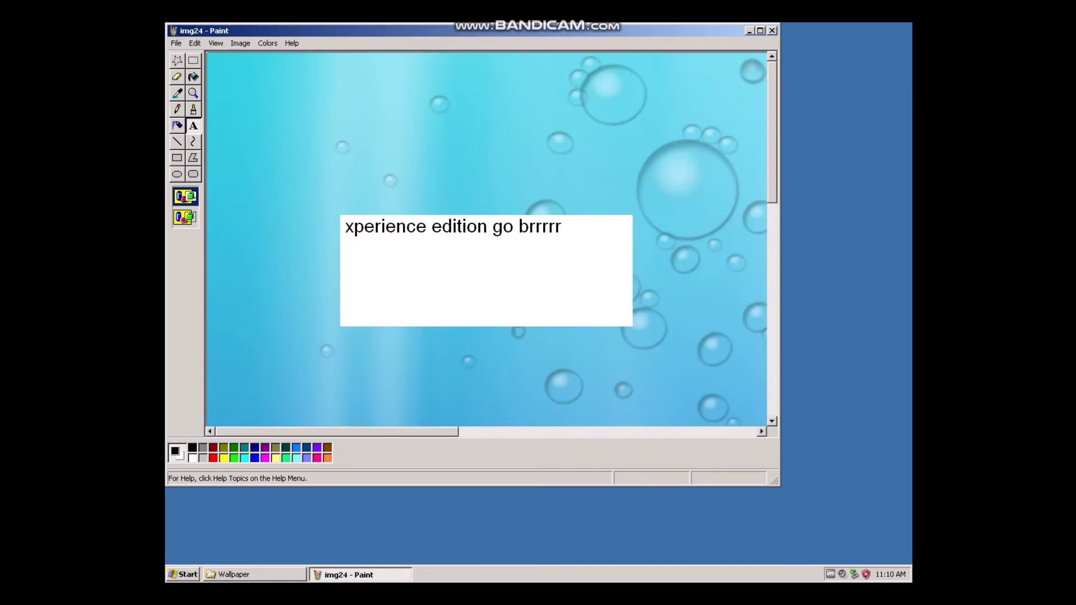
# - Save the edited img24 and minimize its Paint window
pyautogui.click(176, 44)
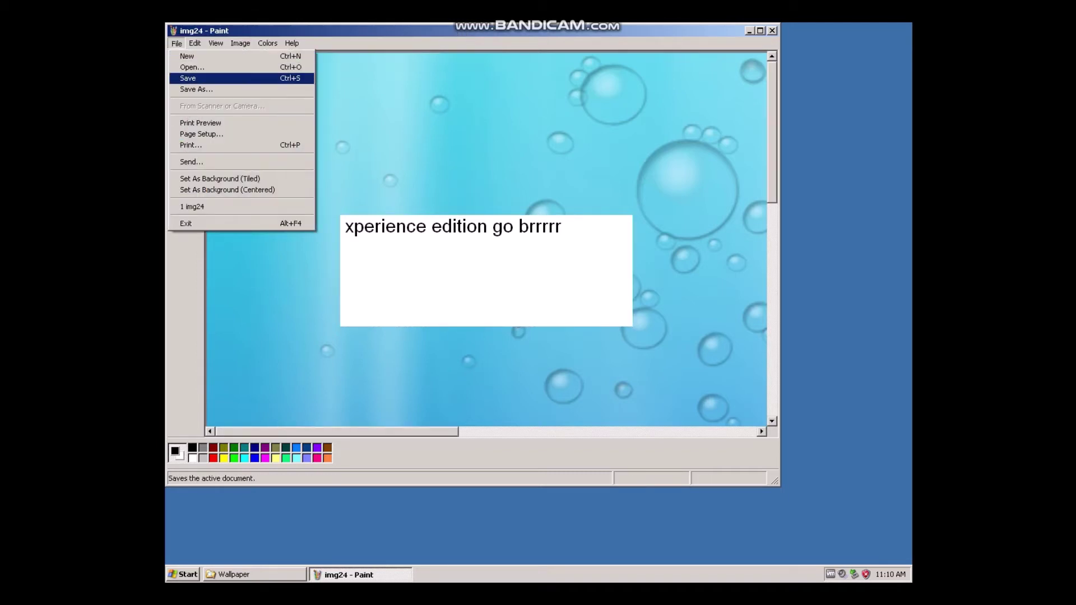
pyautogui.click(188, 78)
pyautogui.click(749, 31)
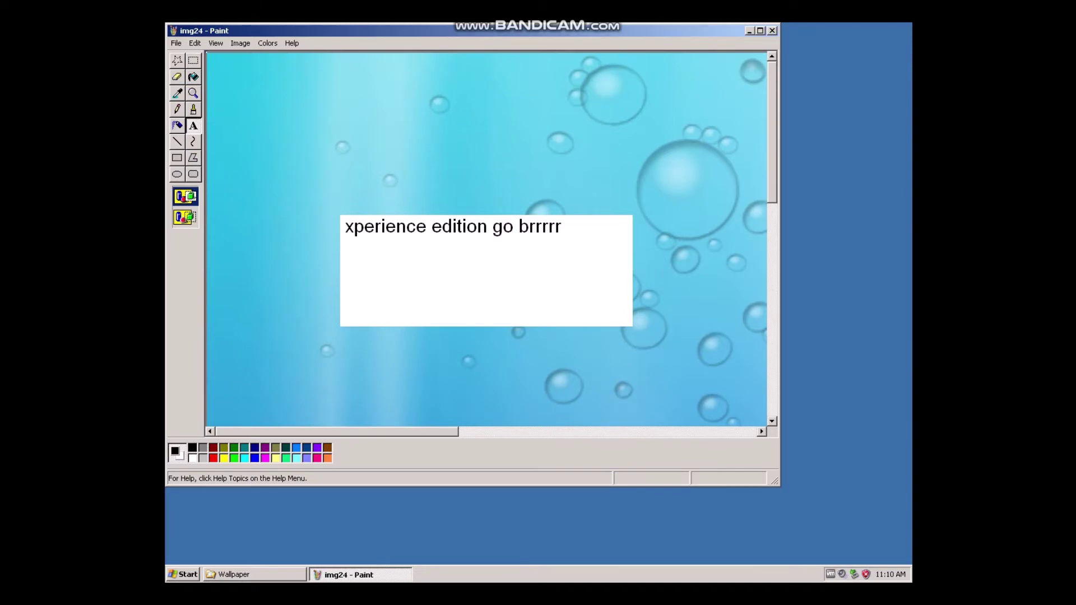
# - Open img36 from the Wallpaper folder for editing in Paint, leaving its name unedited, and enlarge the window
pyautogui.click(336, 144)
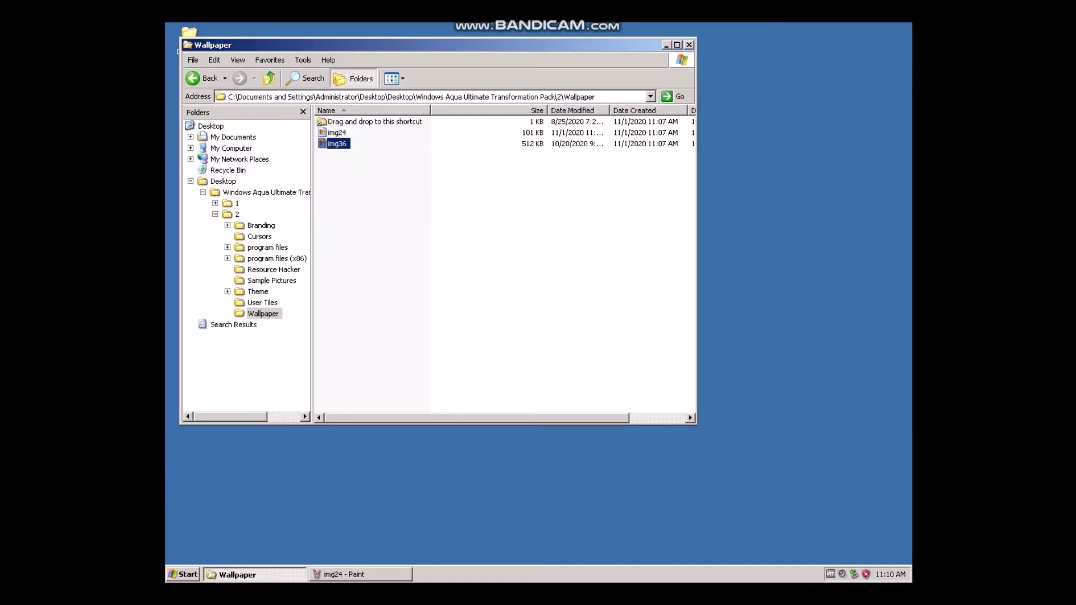
pyautogui.click(335, 143)
pyautogui.rightClick(335, 145)
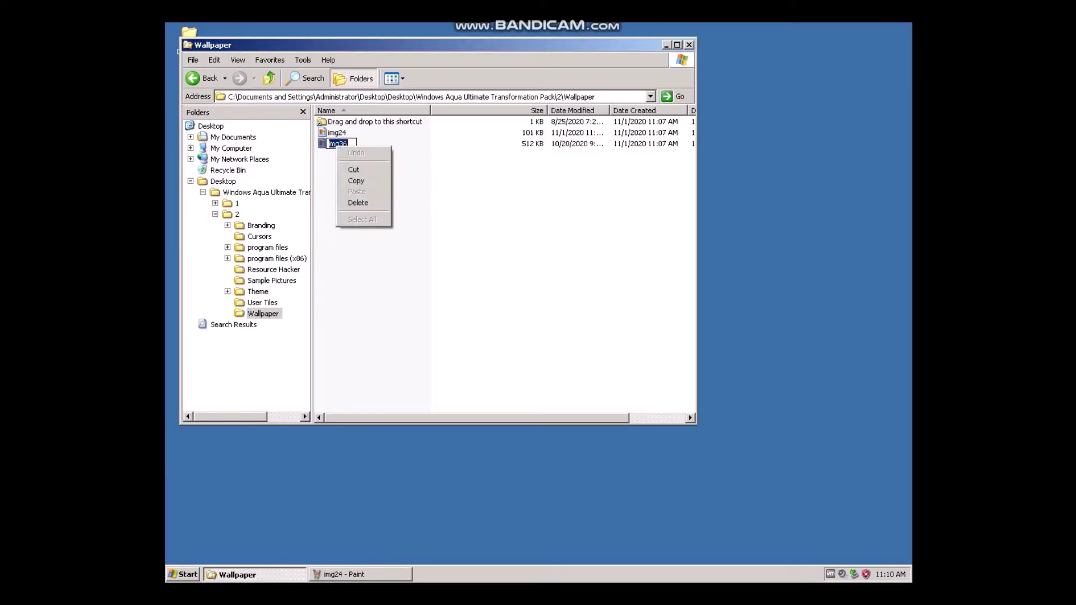
pyautogui.rightClick(355, 145)
pyautogui.press('Escape')
pyautogui.press('Escape')
pyautogui.rightClick(355, 145)
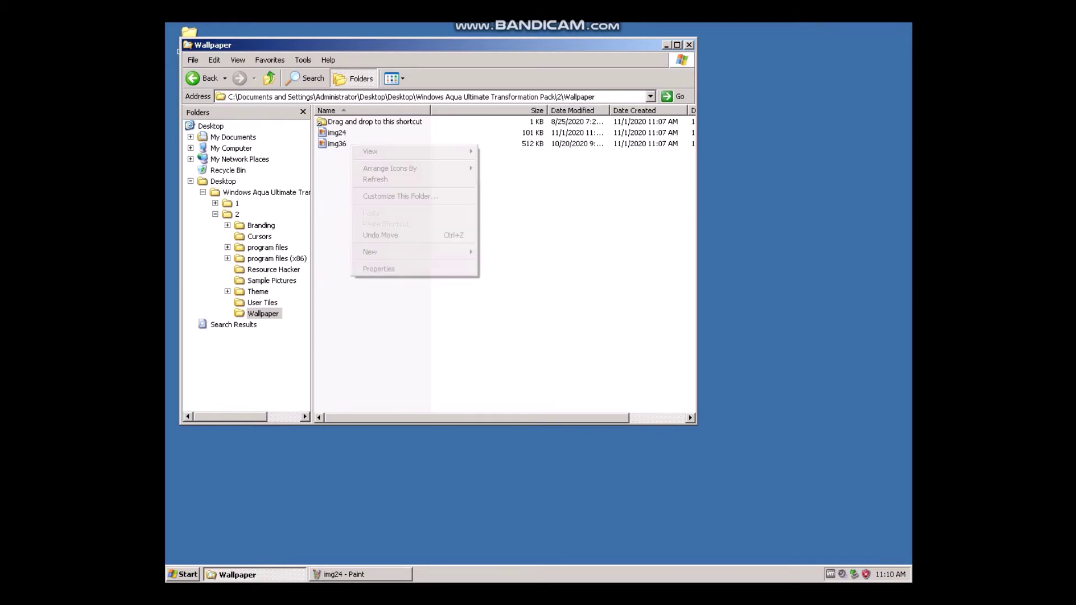
pyautogui.rightClick(345, 145)
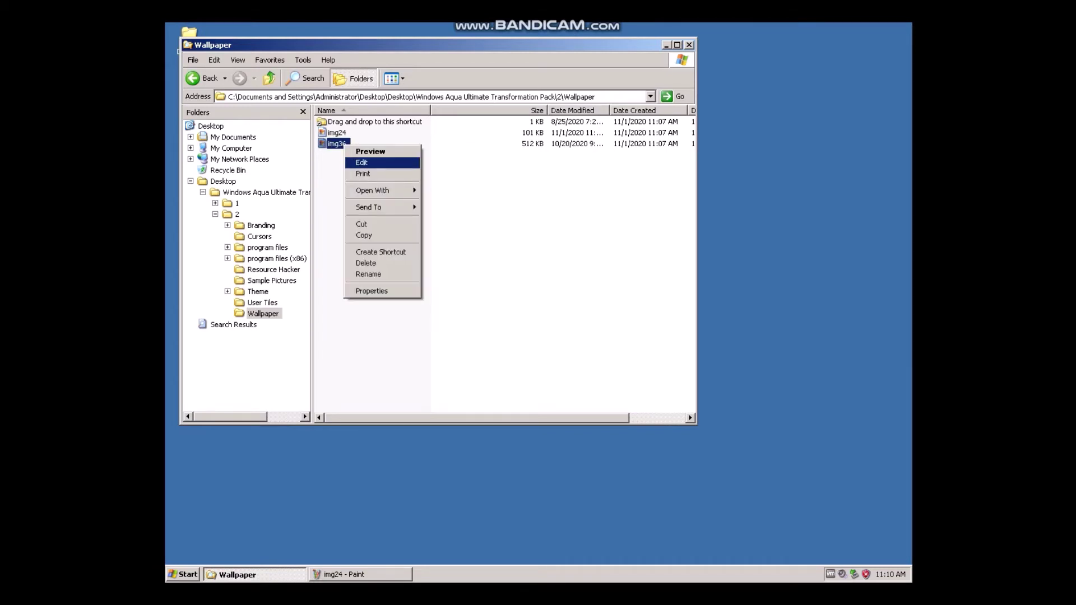
pyautogui.click(361, 162)
pyautogui.moveTo(339, 284)
pyautogui.mouseDown()
pyautogui.moveTo(551, 339)
pyautogui.moveTo(745, 472)
pyautogui.mouseUp()
pyautogui.click(193, 124)
pyautogui.moveTo(746, 473); pyautogui.dragTo(881, 563)
# - Trace a free-form selection around the panes and the round orb of the Windows logo
pyautogui.moveTo(373, 512); pyautogui.dragTo(517, 511)
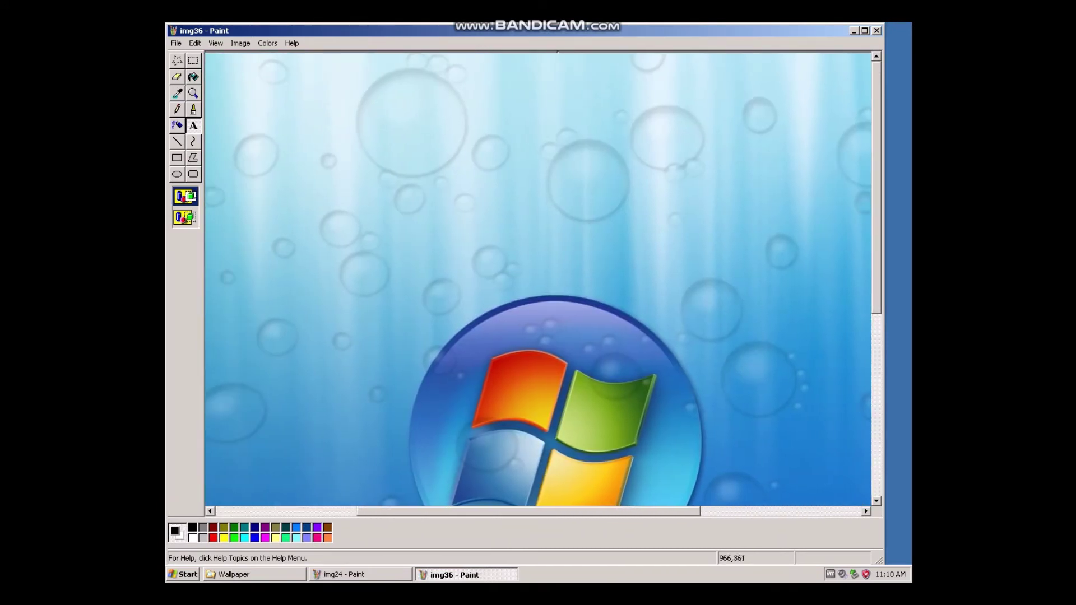
pyautogui.moveTo(876, 196); pyautogui.dragTo(876, 256)
pyautogui.scroll(-1, 538, 280)
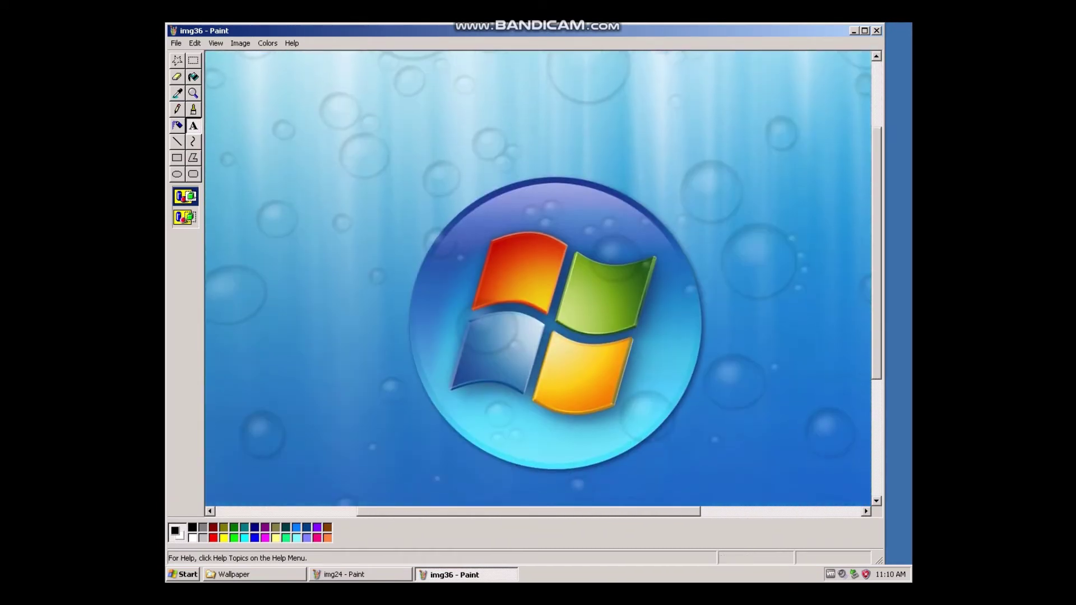
pyautogui.click(177, 60)
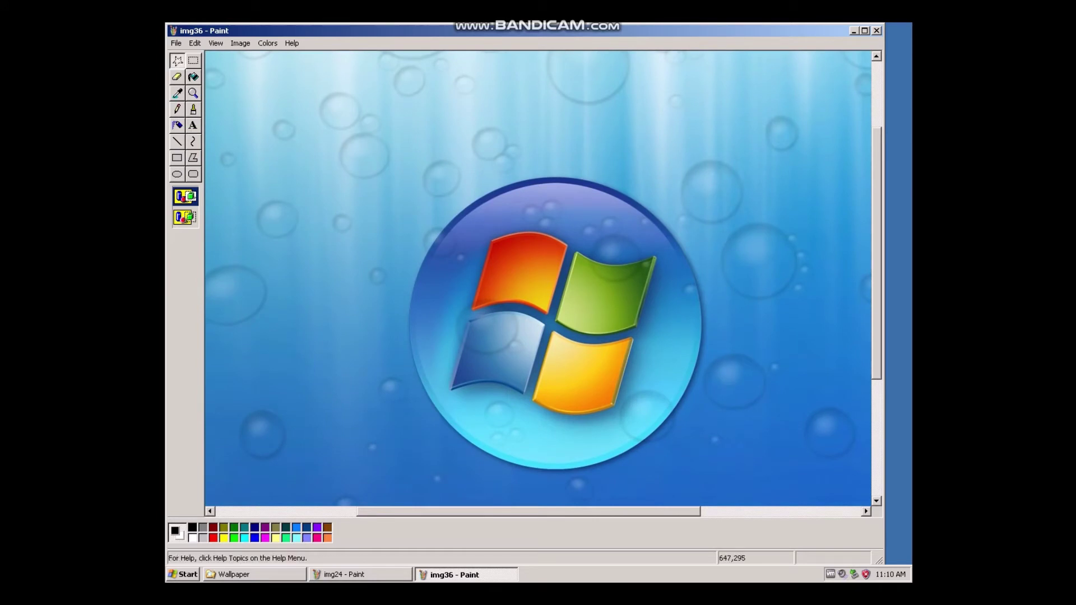
pyautogui.moveTo(482, 251); pyautogui.dragTo(477, 280)
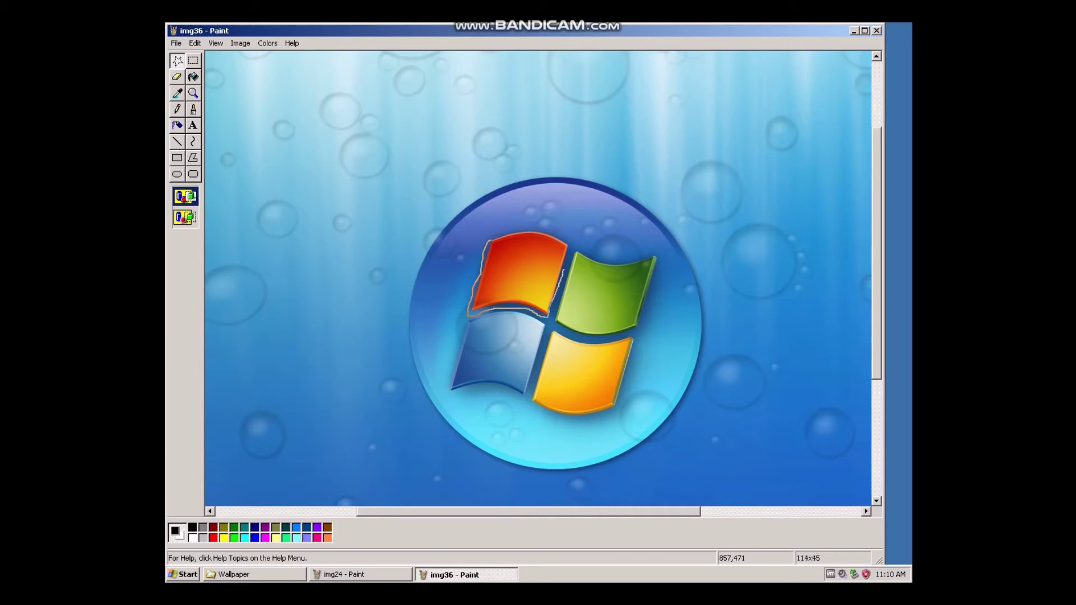
pyautogui.moveTo(569, 246); pyautogui.dragTo(538, 225)
pyautogui.moveTo(485, 236)
pyautogui.mouseDown()
pyautogui.moveTo(467, 242)
pyautogui.moveTo(448, 311)
pyautogui.moveTo(460, 402)
pyautogui.moveTo(529, 408)
pyautogui.mouseUp()
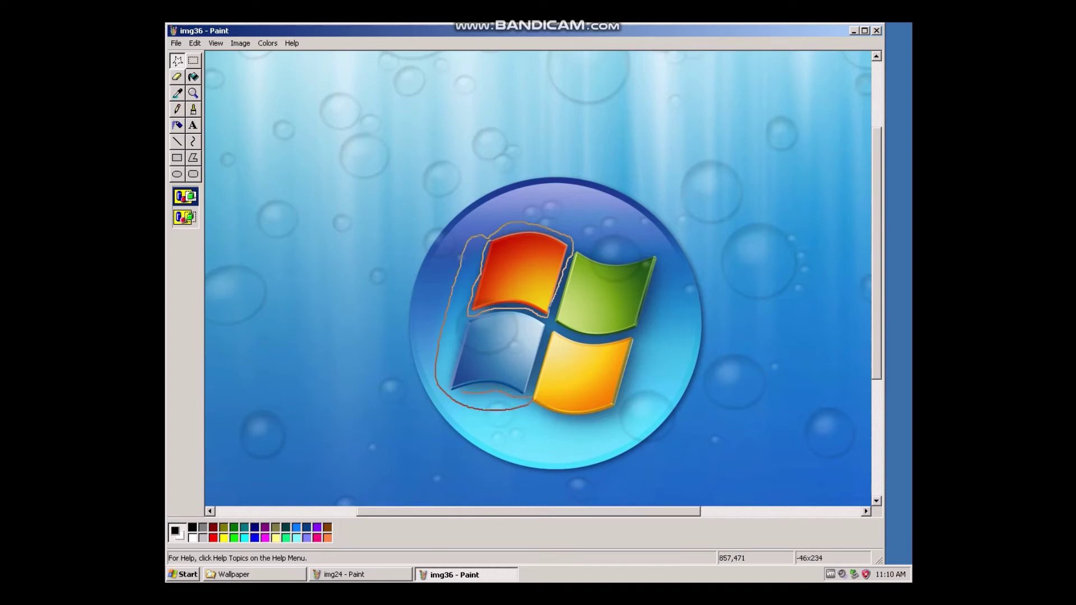
pyautogui.moveTo(446, 385); pyautogui.dragTo(458, 330)
pyautogui.moveTo(552, 317)
pyautogui.mouseDown()
pyautogui.moveTo(580, 243)
pyautogui.moveTo(642, 251)
pyautogui.moveTo(672, 278)
pyautogui.moveTo(636, 393)
pyautogui.moveTo(511, 439)
pyautogui.moveTo(631, 444)
pyautogui.moveTo(678, 342)
pyautogui.moveTo(682, 251)
pyautogui.moveTo(646, 201)
pyautogui.moveTo(511, 166)
pyautogui.moveTo(373, 268)
pyautogui.moveTo(446, 458)
pyautogui.moveTo(695, 473)
pyautogui.moveTo(673, 371)
pyautogui.mouseUp()
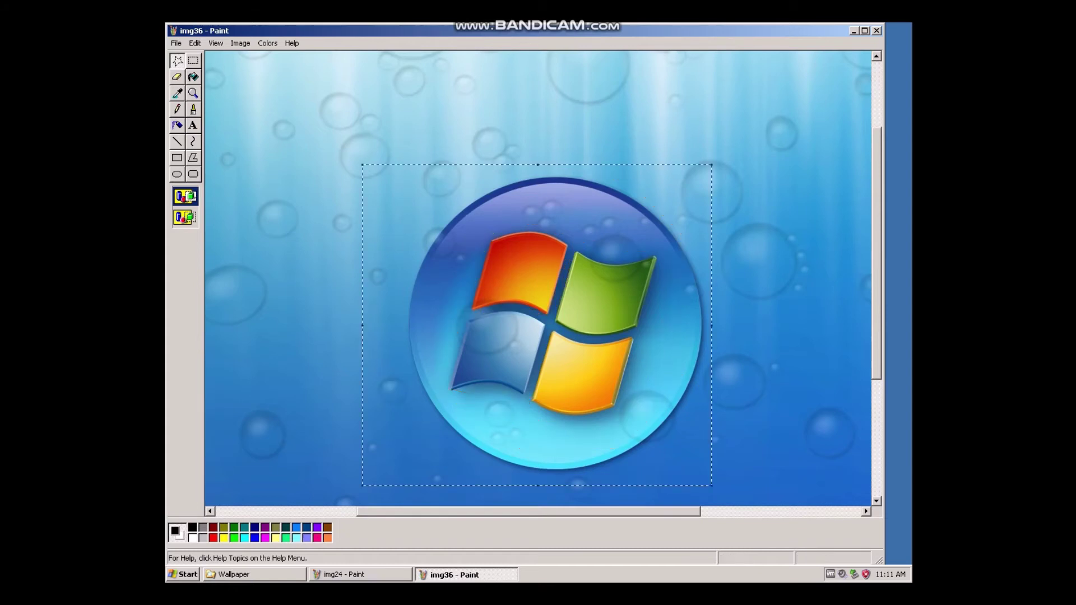
# - Move the selected part of the logo off its place and cut it from the image
pyautogui.moveTo(561, 312)
pyautogui.mouseDown()
pyautogui.moveTo(304, 291)
pyautogui.moveTo(252, 258)
pyautogui.moveTo(308, 255)
pyautogui.mouseUp()
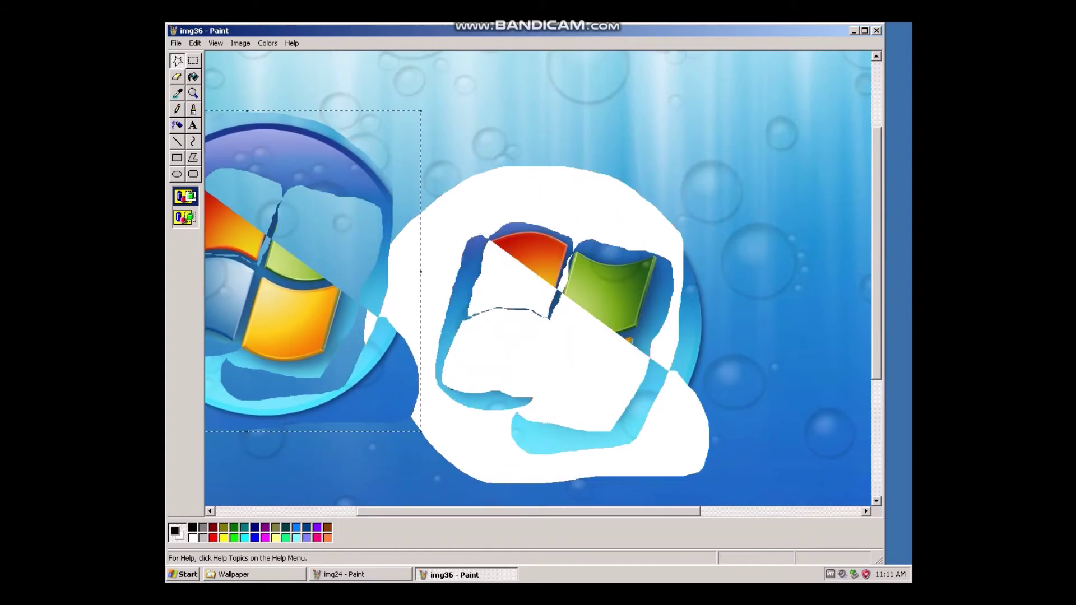
pyautogui.moveTo(293, 182); pyautogui.dragTo(580, 246)
pyautogui.moveTo(558, 323); pyautogui.dragTo(563, 312)
pyautogui.moveTo(584, 237); pyautogui.dragTo(520, 265)
pyautogui.scroll(-2, 594, 264)
pyautogui.rightClick(524, 268)
pyautogui.click(544, 275)
pyautogui.scroll(3, 544, 274)
pyautogui.scroll(-1, 533, 292)
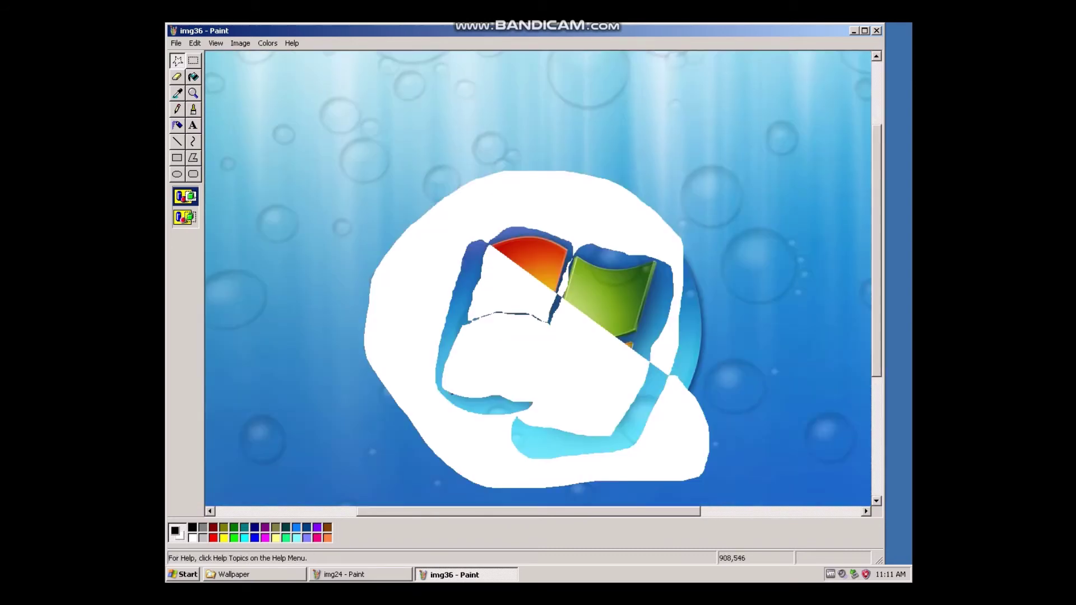
pyautogui.moveTo(447, 226)
pyautogui.mouseDown()
pyautogui.moveTo(486, 442)
pyautogui.moveTo(571, 462)
pyautogui.moveTo(694, 369)
pyautogui.moveTo(661, 226)
pyautogui.moveTo(443, 225)
pyautogui.mouseUp()
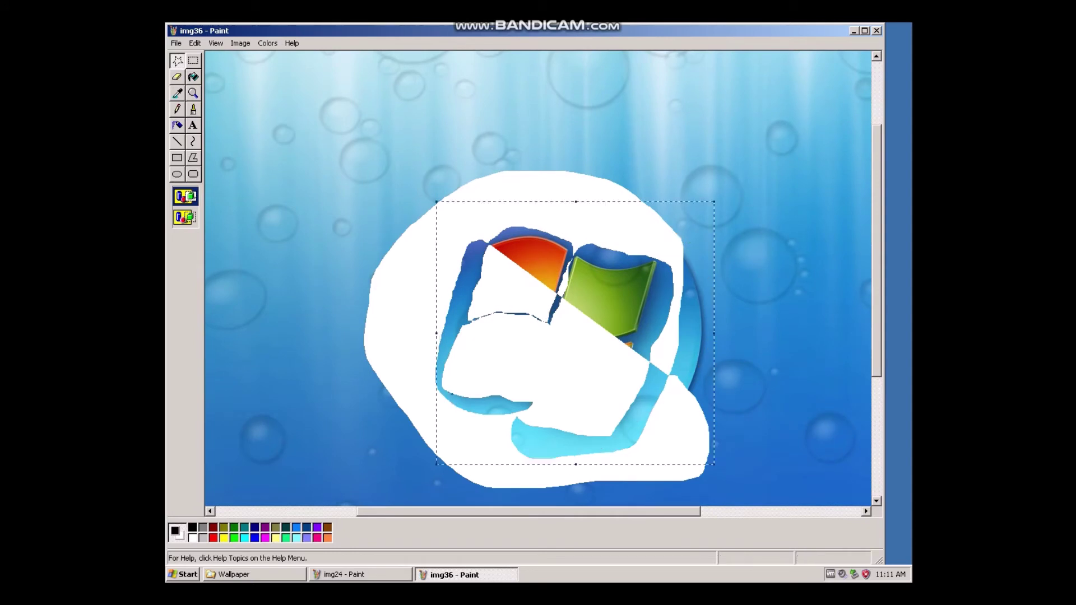
pyautogui.click(176, 77)
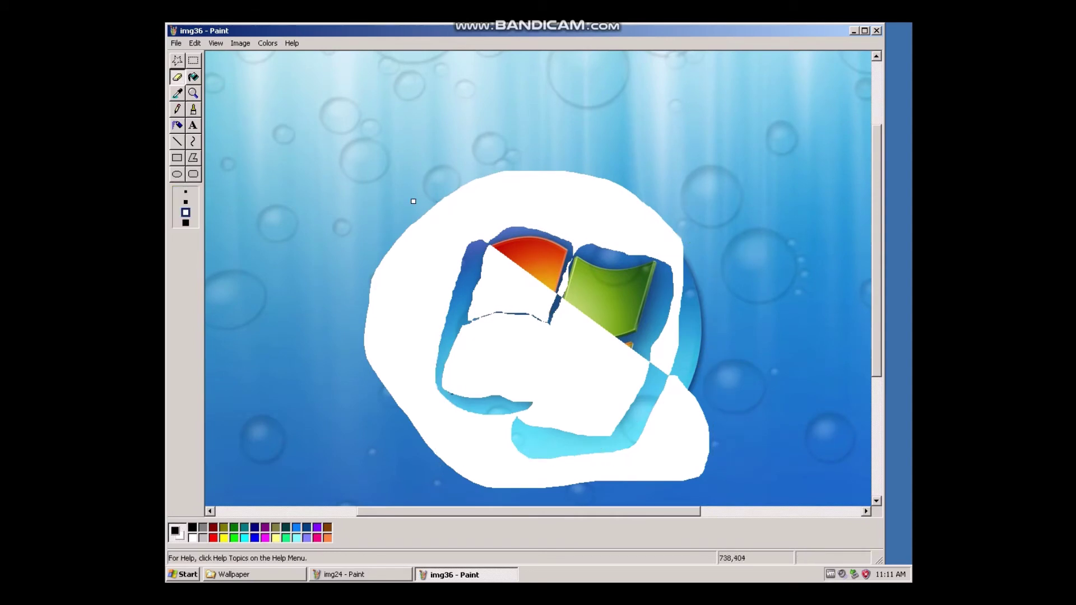
pyautogui.click(177, 61)
pyautogui.moveTo(431, 205); pyautogui.dragTo(432, 218)
pyautogui.moveTo(431, 221); pyautogui.dragTo(431, 380)
pyautogui.click(469, 235)
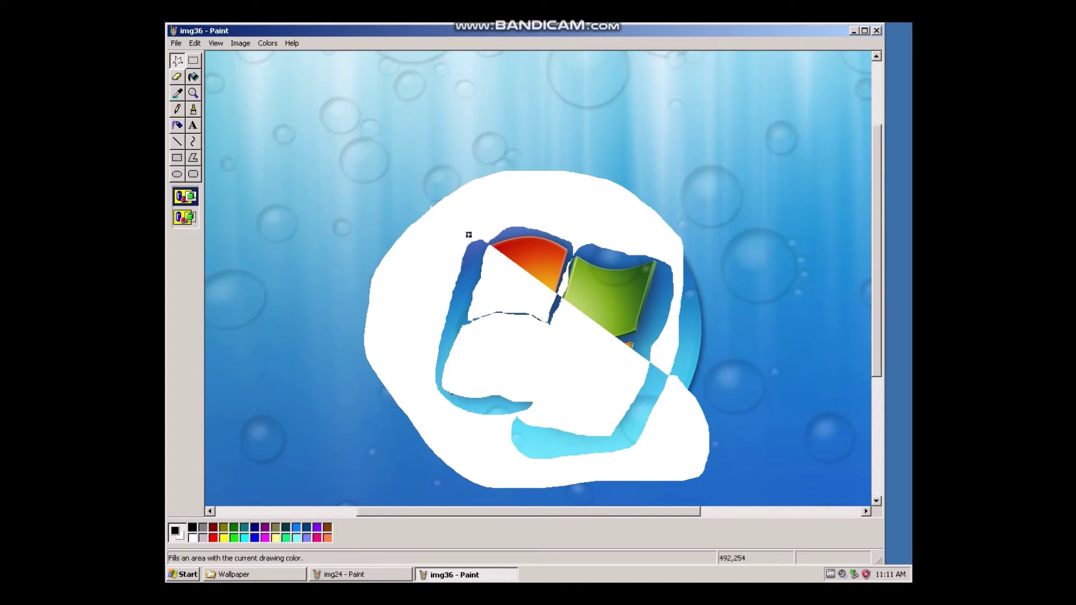
# - Select the leftover logo fragments free-form and cut them out, including the small cyan sliver near the lower edge
pyautogui.moveTo(507, 213)
pyautogui.mouseDown()
pyautogui.moveTo(430, 230)
pyautogui.moveTo(392, 387)
pyautogui.moveTo(506, 448)
pyautogui.moveTo(659, 443)
pyautogui.moveTo(719, 230)
pyautogui.moveTo(494, 207)
pyautogui.mouseUp()
pyautogui.moveTo(729, 235); pyautogui.dragTo(533, 315)
pyautogui.rightClick(365, 281)
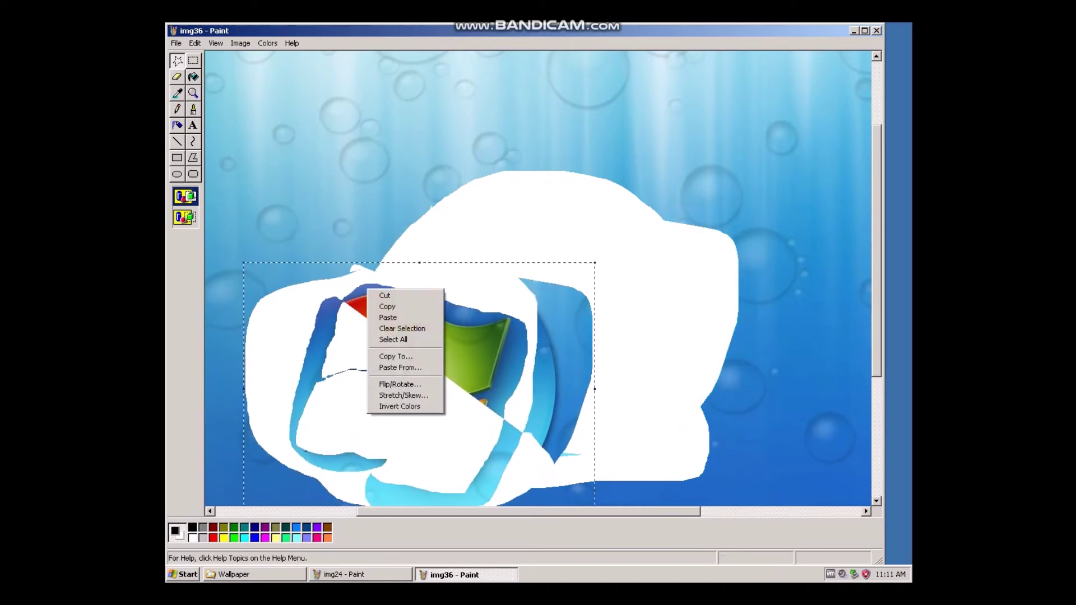
pyautogui.click(381, 291)
pyautogui.moveTo(523, 426)
pyautogui.mouseDown()
pyautogui.moveTo(521, 476)
pyautogui.moveTo(597, 462)
pyautogui.moveTo(522, 426)
pyautogui.mouseUp()
pyautogui.rightClick(533, 443)
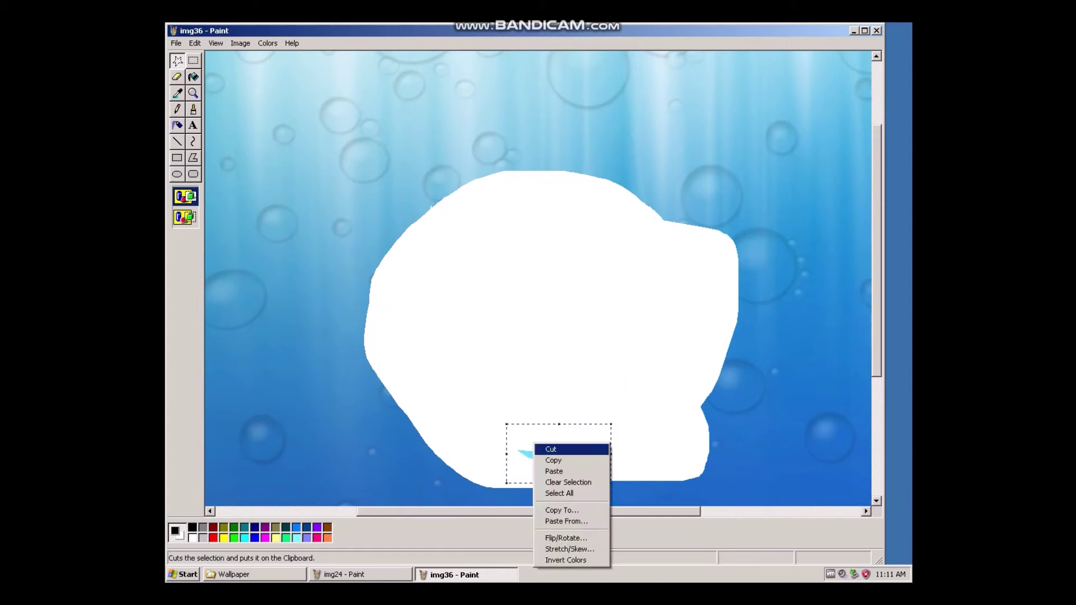
pyautogui.click(546, 449)
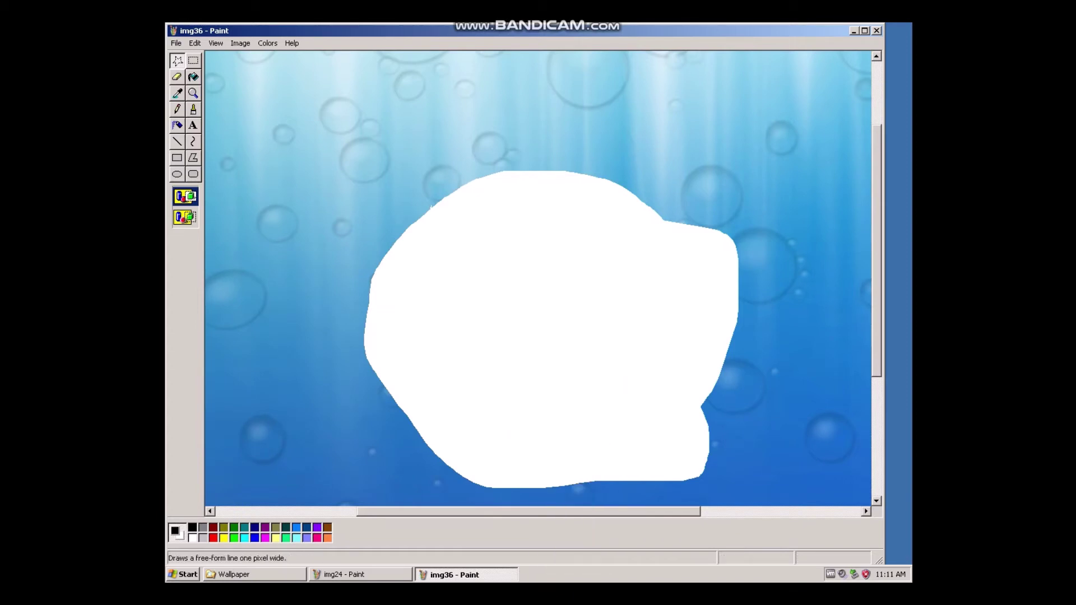
# - Try sampling a light blue from the water background as the drawing color
pyautogui.click(177, 109)
pyautogui.click(177, 93)
pyautogui.click(267, 159)
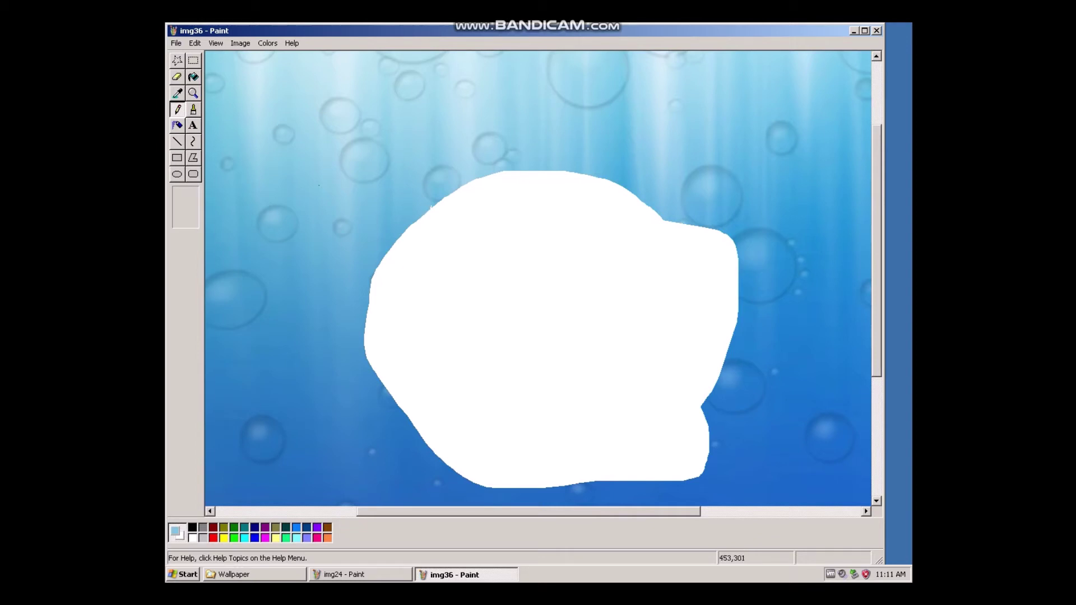
pyautogui.click(177, 93)
pyautogui.click(300, 166)
pyautogui.click(193, 76)
pyautogui.click(177, 93)
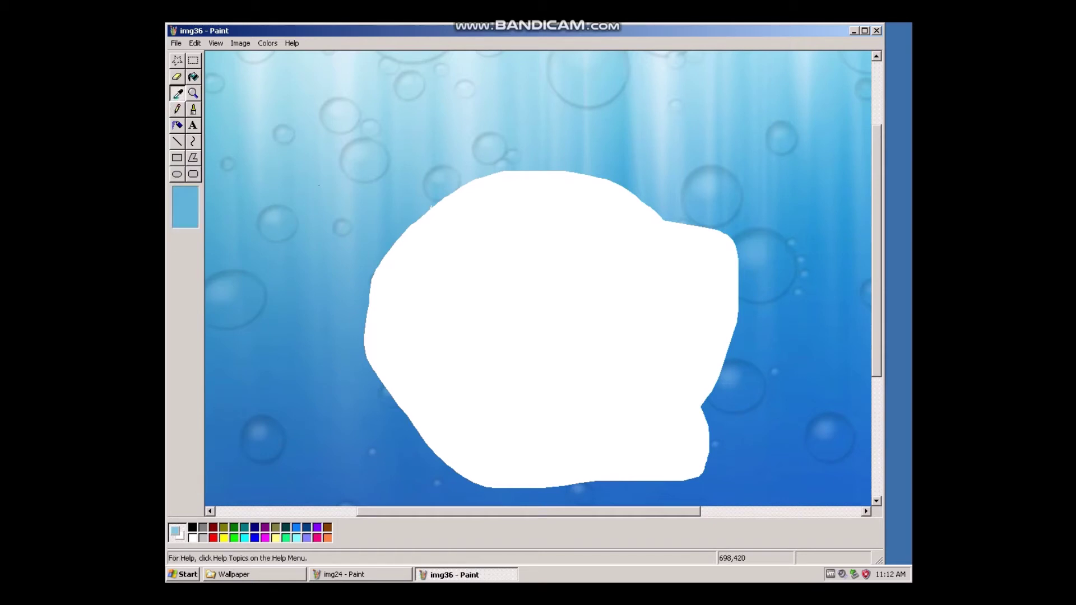
pyautogui.click(319, 185)
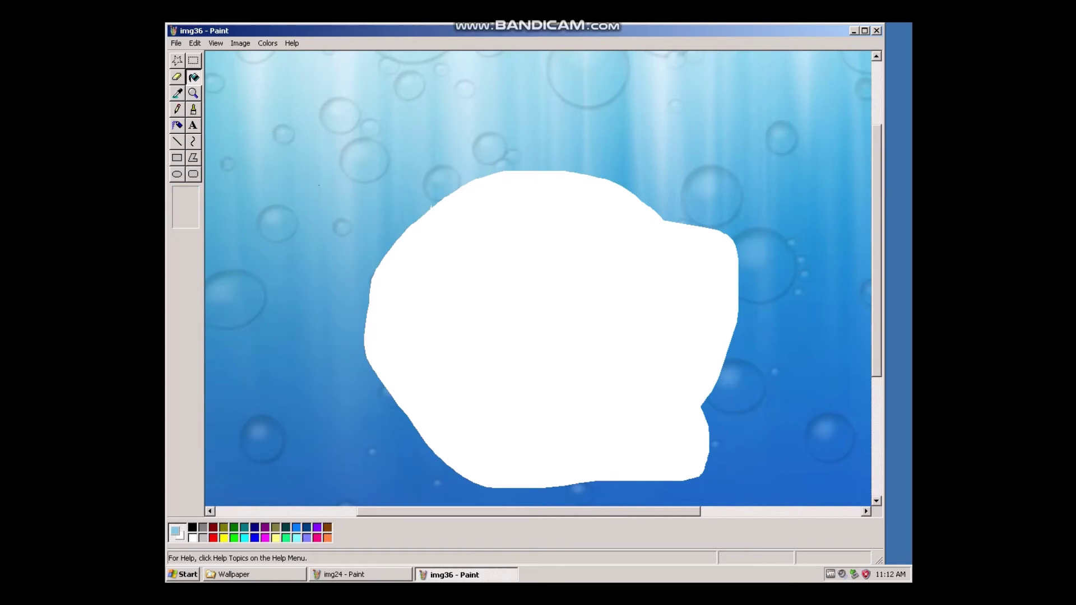
pyautogui.click(244, 527)
# - Sample a light blue from the water background and fill the white cut-out area with it
pyautogui.click(177, 110)
pyautogui.click(177, 93)
pyautogui.click(322, 188)
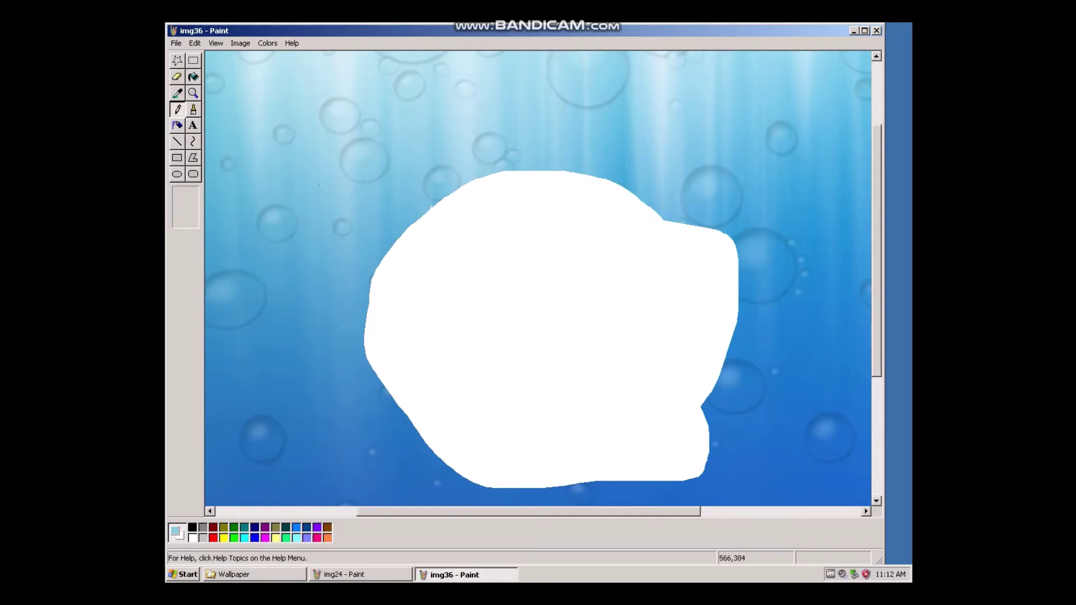
pyautogui.click(193, 77)
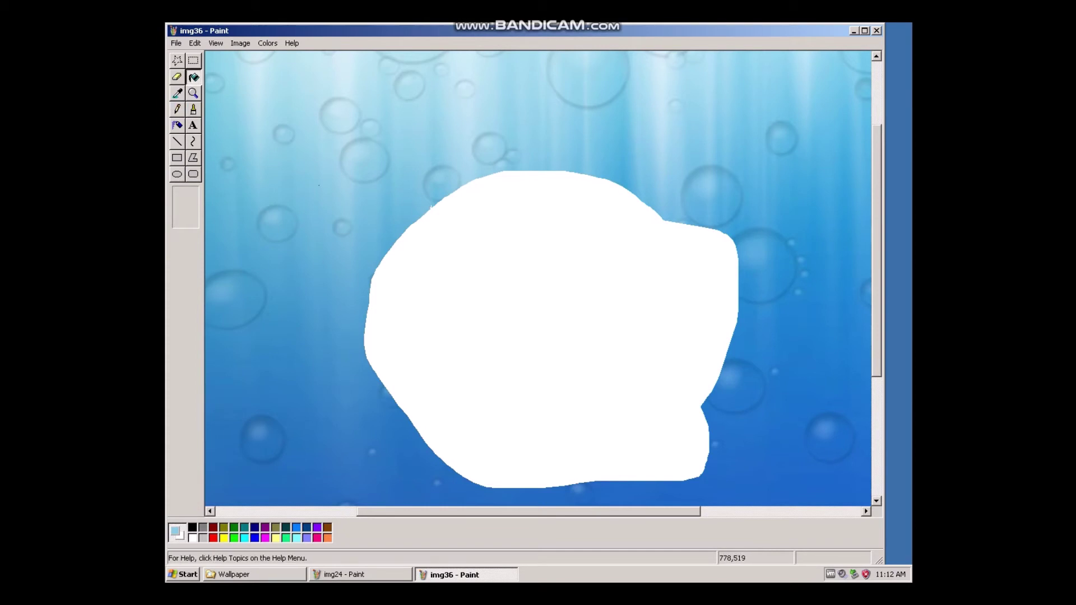
pyautogui.click(391, 255)
pyautogui.scroll(-3, 538, 280)
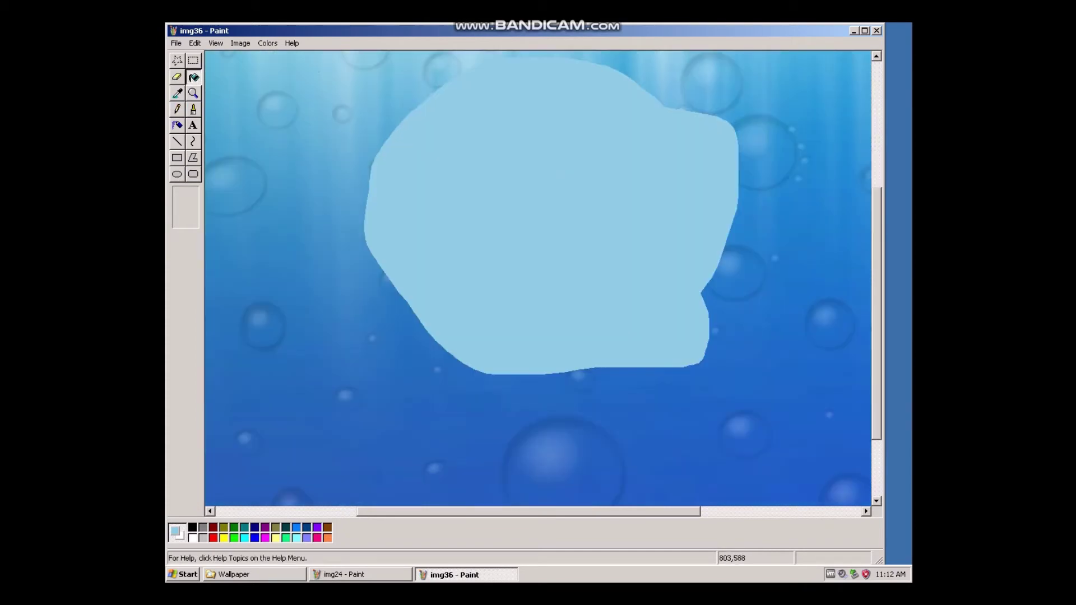
# - Sample a medium blue from the water background and refill the light blue cut-out area with it
pyautogui.scroll(6, 538, 281)
pyautogui.scroll(-6, 538, 280)
pyautogui.click(177, 93)
pyautogui.click(351, 177)
pyautogui.click(411, 212)
pyautogui.scroll(6, 411, 213)
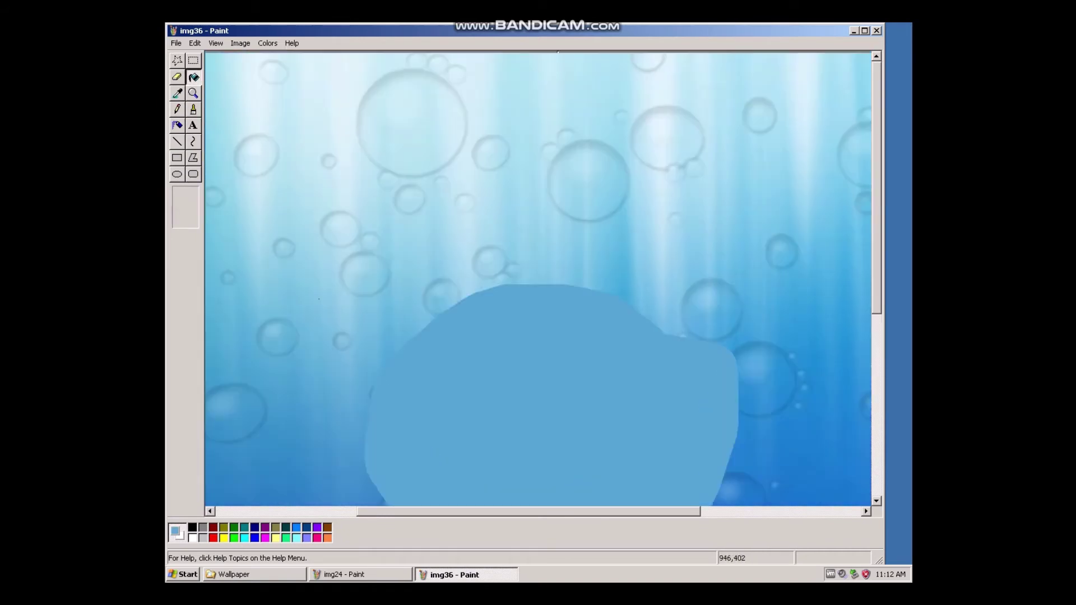
pyautogui.scroll(-3, 538, 280)
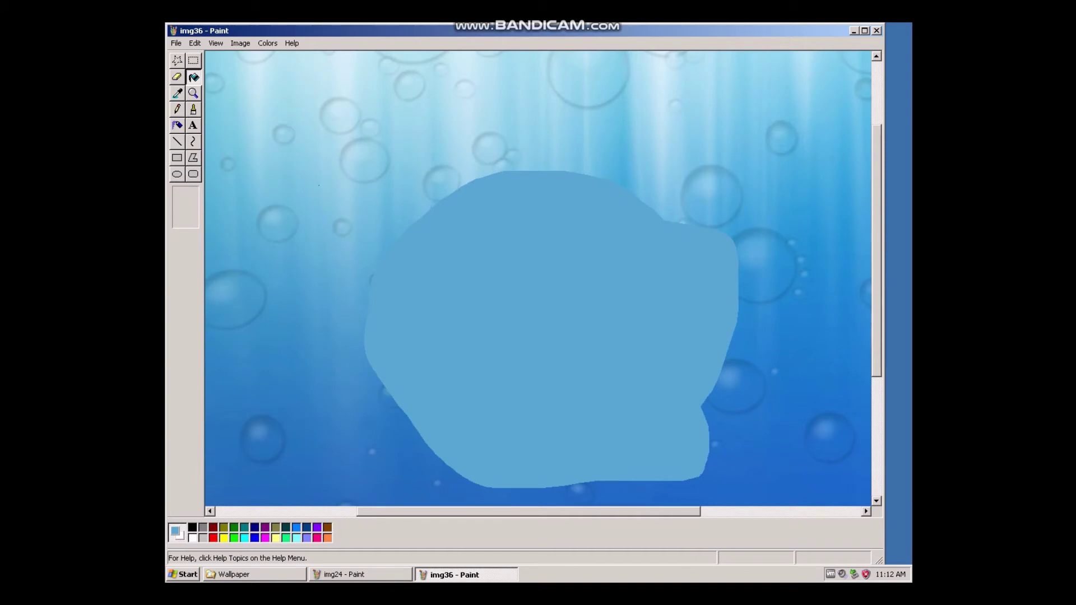
# - Brush a dark red outline of the Windows flag's upper-left pane on the blue area and fill it with dark red
pyautogui.click(177, 109)
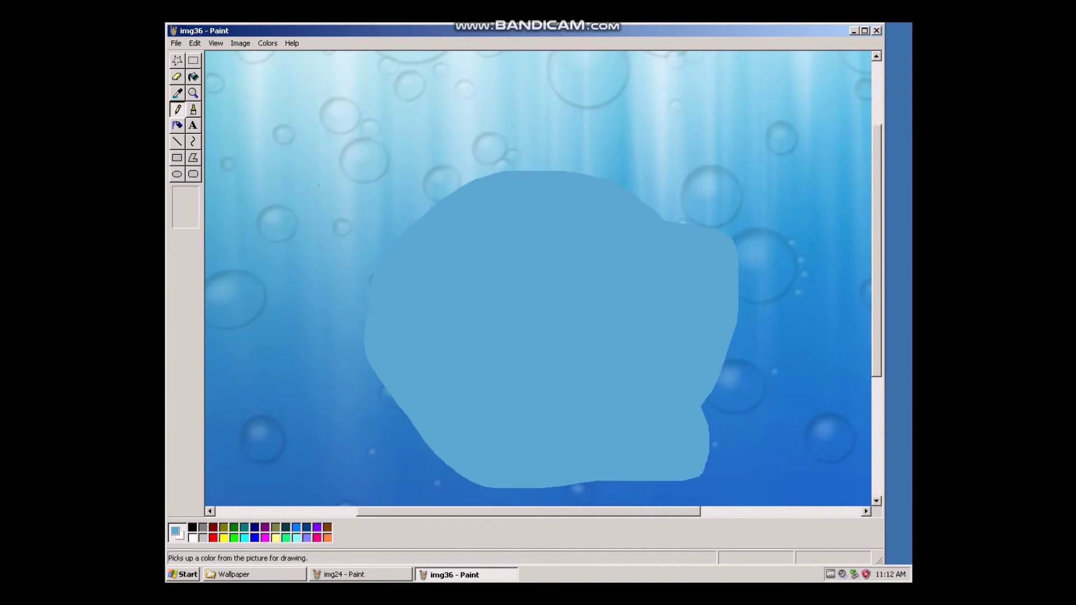
pyautogui.click(194, 110)
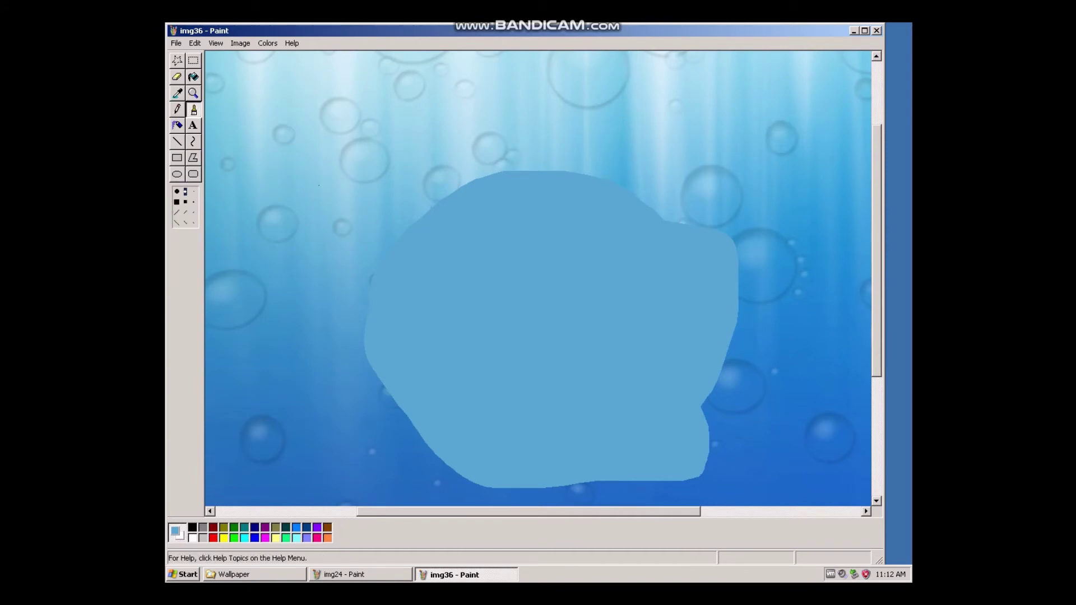
pyautogui.click(213, 527)
pyautogui.moveTo(485, 255)
pyautogui.mouseDown()
pyautogui.moveTo(453, 328)
pyautogui.moveTo(516, 332)
pyautogui.moveTo(541, 254)
pyautogui.moveTo(484, 254)
pyautogui.mouseUp()
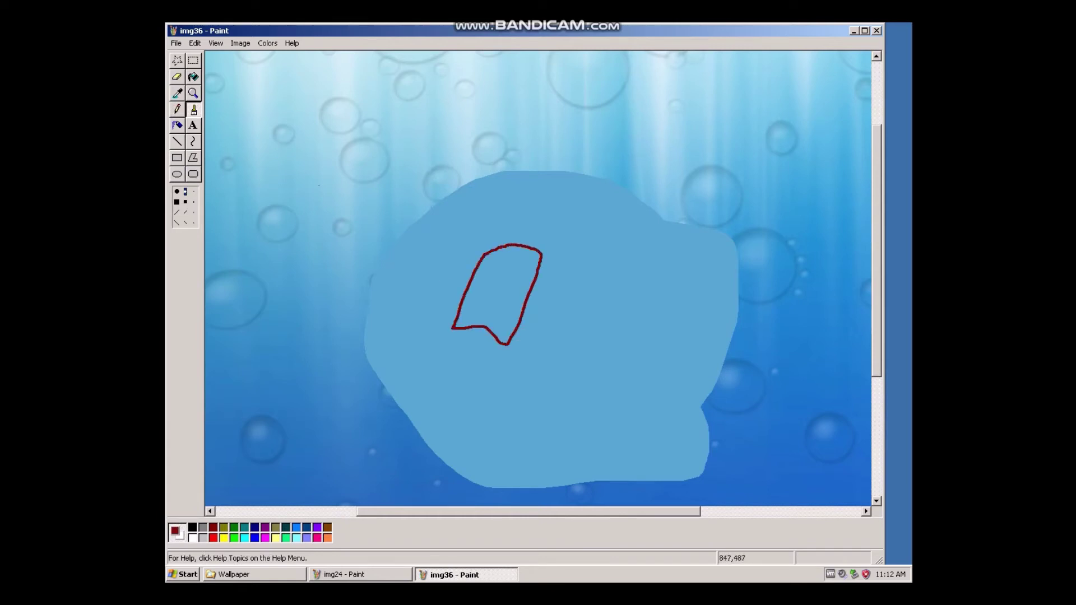
pyautogui.click(194, 77)
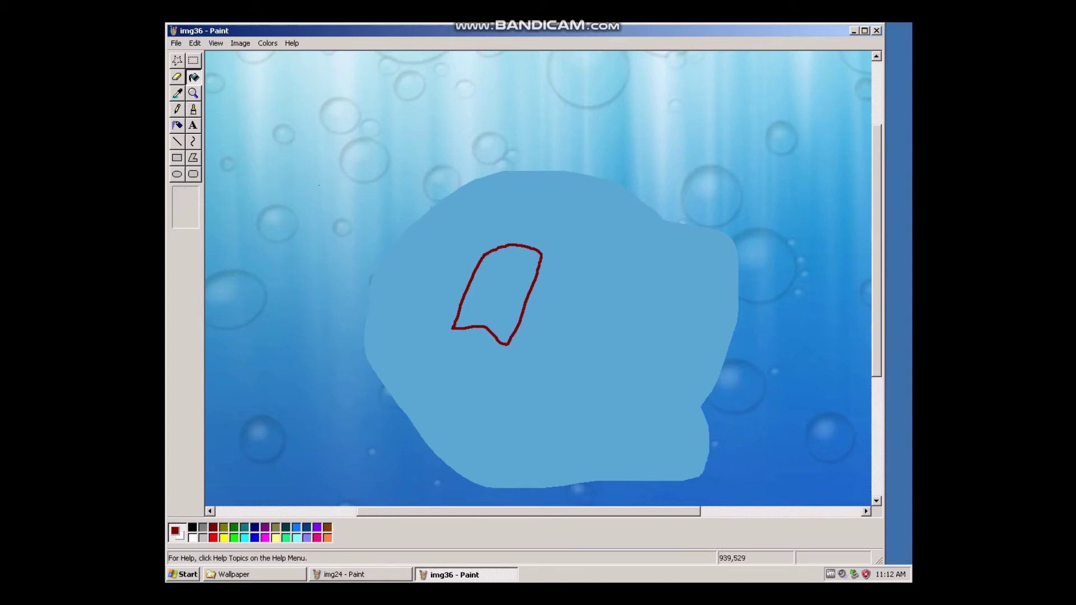
pyautogui.click(499, 291)
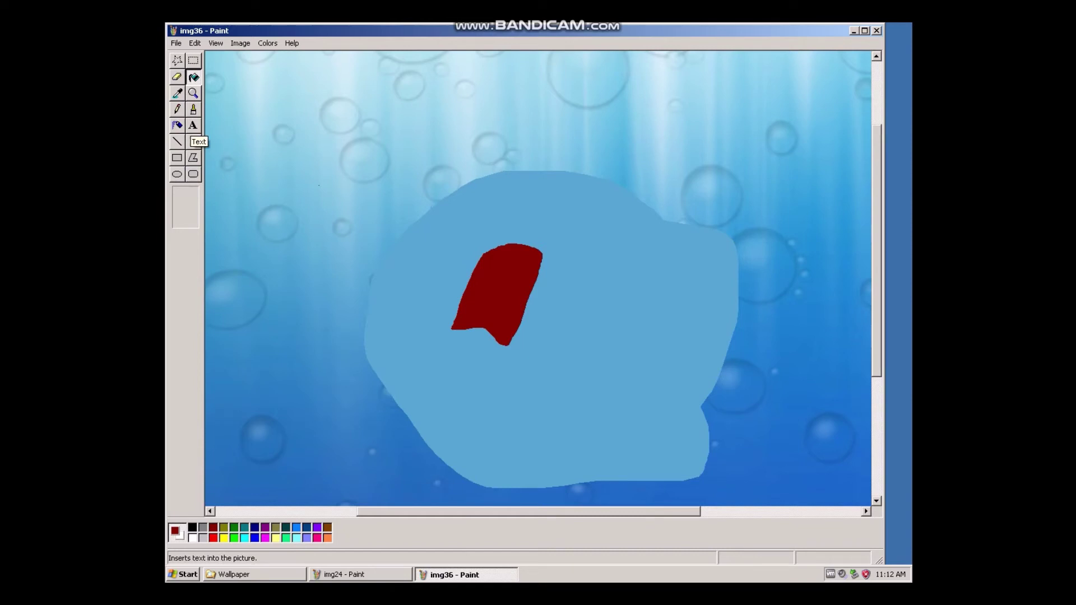
# - Brush a bright green outline of the flag's upper-right pane beside the red one and fill it with the same green
pyautogui.click(194, 109)
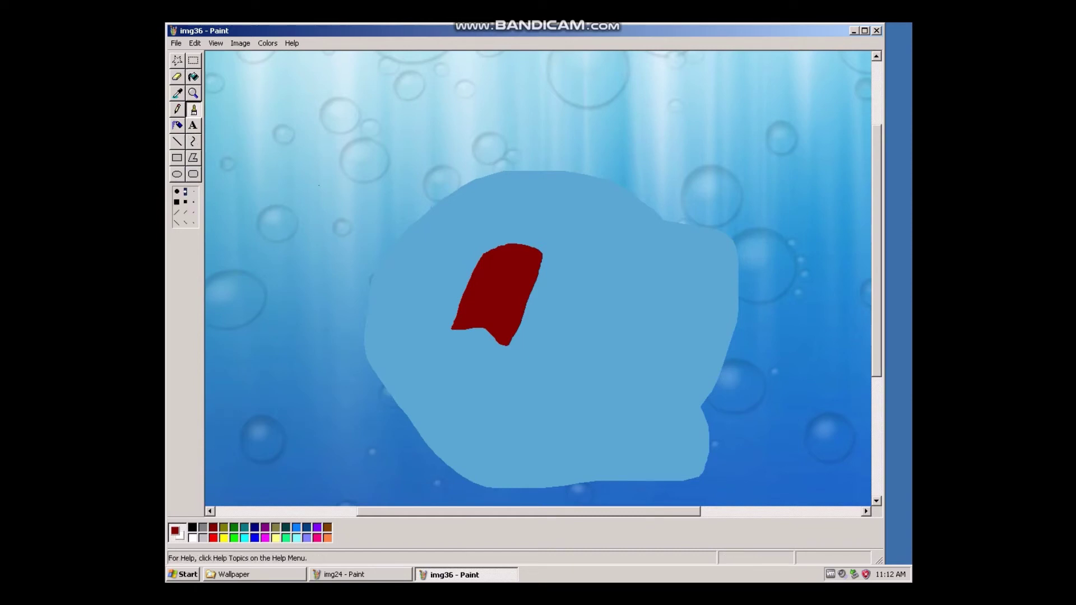
pyautogui.click(234, 538)
pyautogui.moveTo(558, 260); pyautogui.dragTo(554, 285)
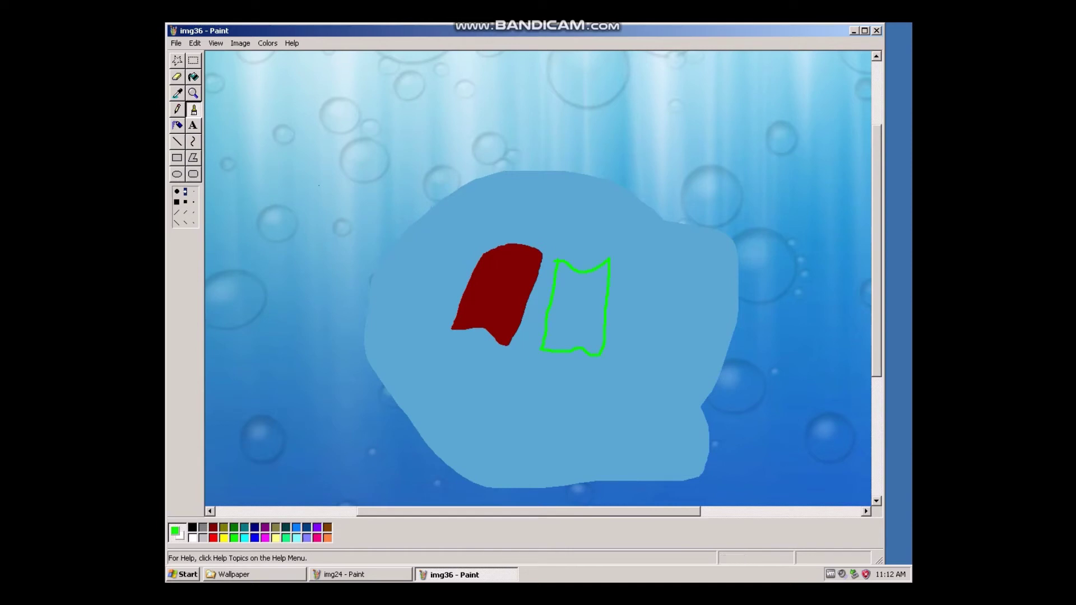
pyautogui.click(193, 76)
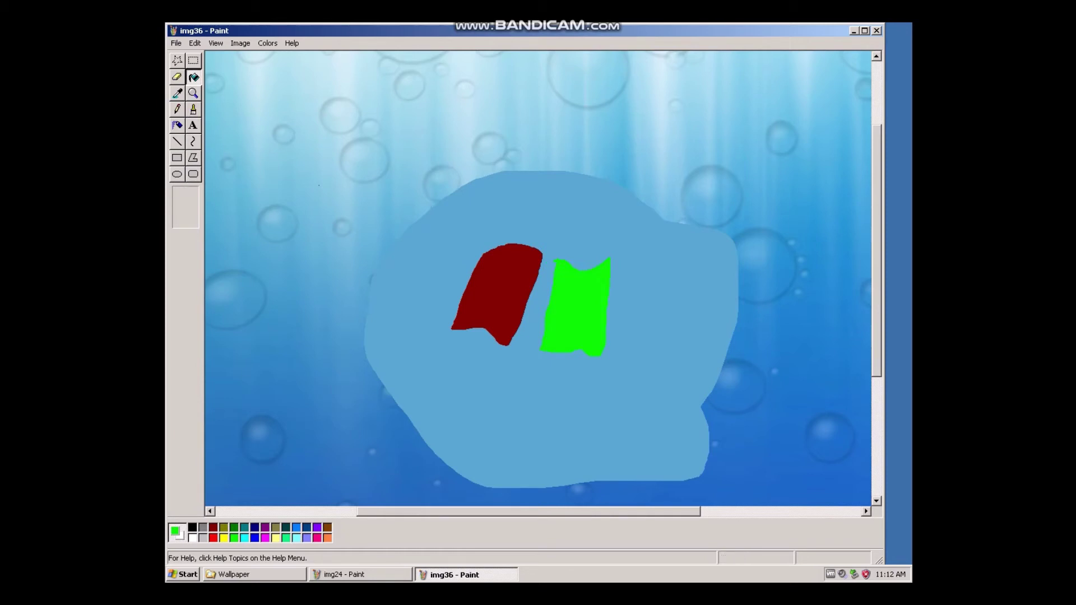
# - Brush a yellow outline of the flag's lower-right pane below the green one, close its gap and fill it with yellow
pyautogui.click(194, 109)
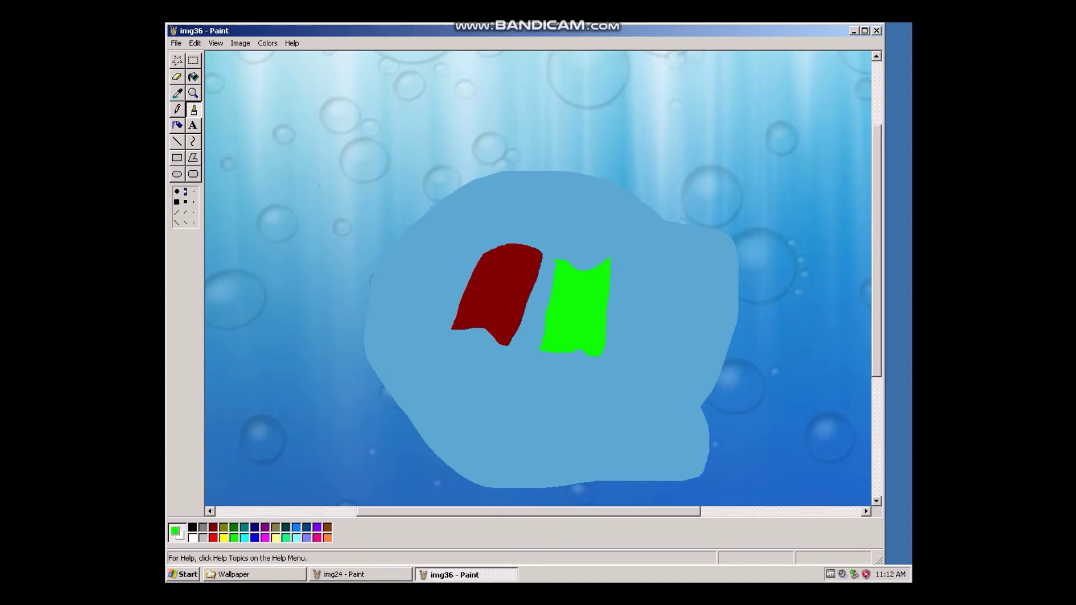
pyautogui.click(224, 537)
pyautogui.moveTo(542, 368)
pyautogui.mouseDown()
pyautogui.moveTo(530, 422)
pyautogui.moveTo(589, 437)
pyautogui.moveTo(593, 368)
pyautogui.moveTo(551, 361)
pyautogui.mouseUp()
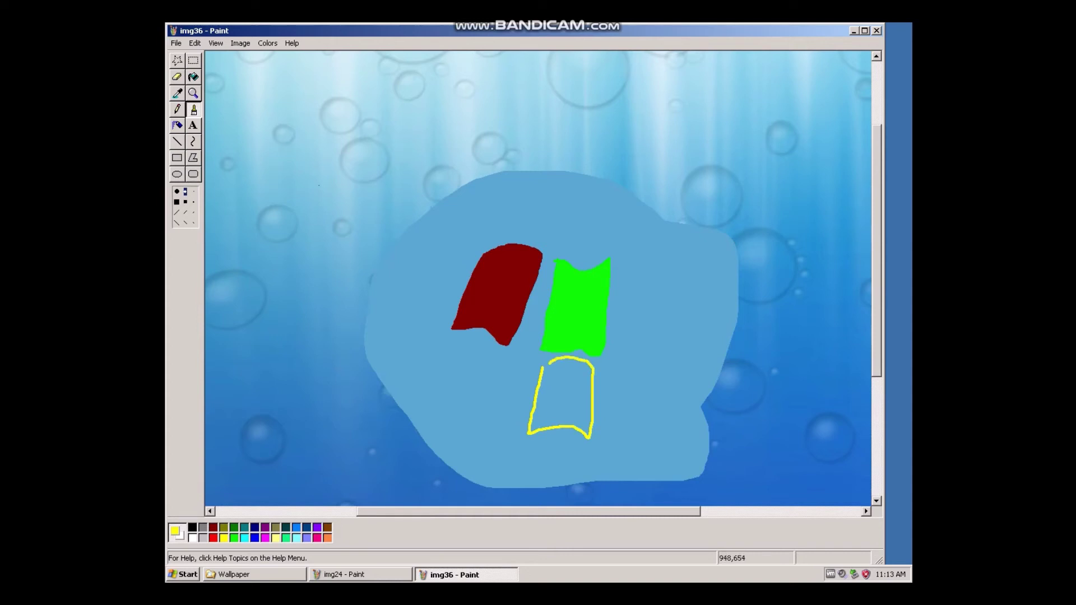
pyautogui.click(193, 77)
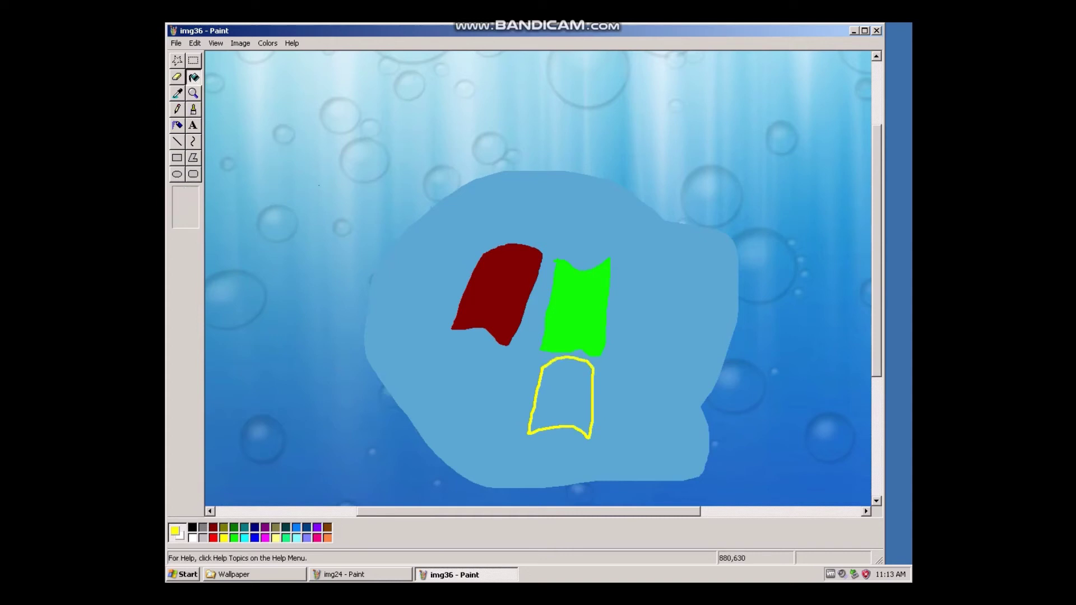
pyautogui.click(560, 398)
# - Brush a teal outline of the flag's lower-left pane below the red one, undoing the first attempt, and fill it with teal
pyautogui.click(193, 110)
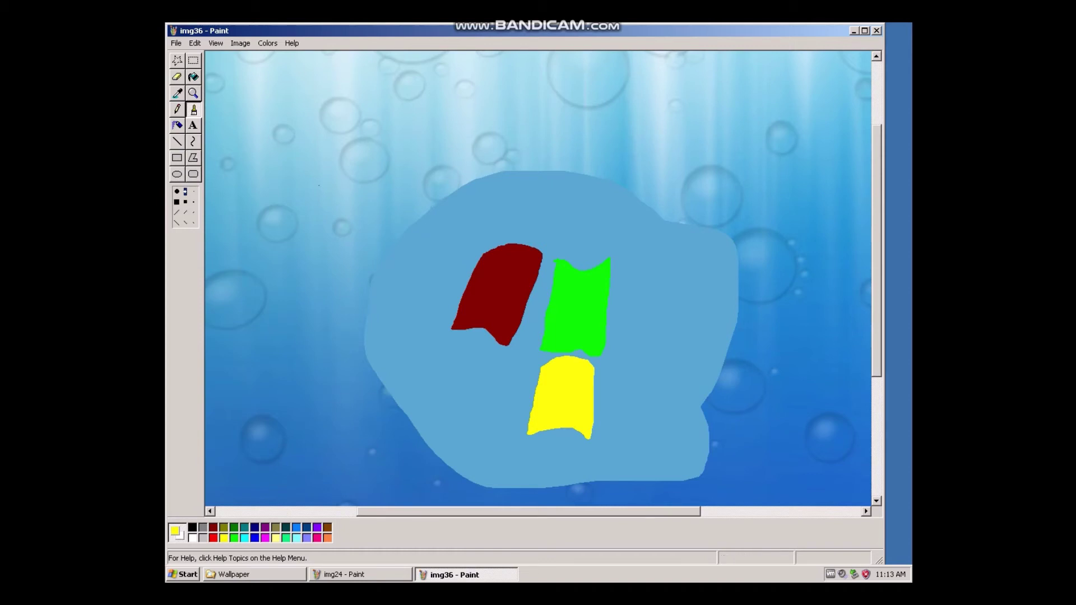
pyautogui.click(244, 527)
pyautogui.moveTo(451, 342)
pyautogui.mouseDown()
pyautogui.moveTo(435, 391)
pyautogui.moveTo(479, 412)
pyautogui.mouseUp()
pyautogui.hotkey('ctrl', 'z')
pyautogui.moveTo(450, 348)
pyautogui.mouseDown()
pyautogui.moveTo(430, 407)
pyautogui.moveTo(474, 428)
pyautogui.moveTo(494, 358)
pyautogui.moveTo(449, 346)
pyautogui.mouseUp()
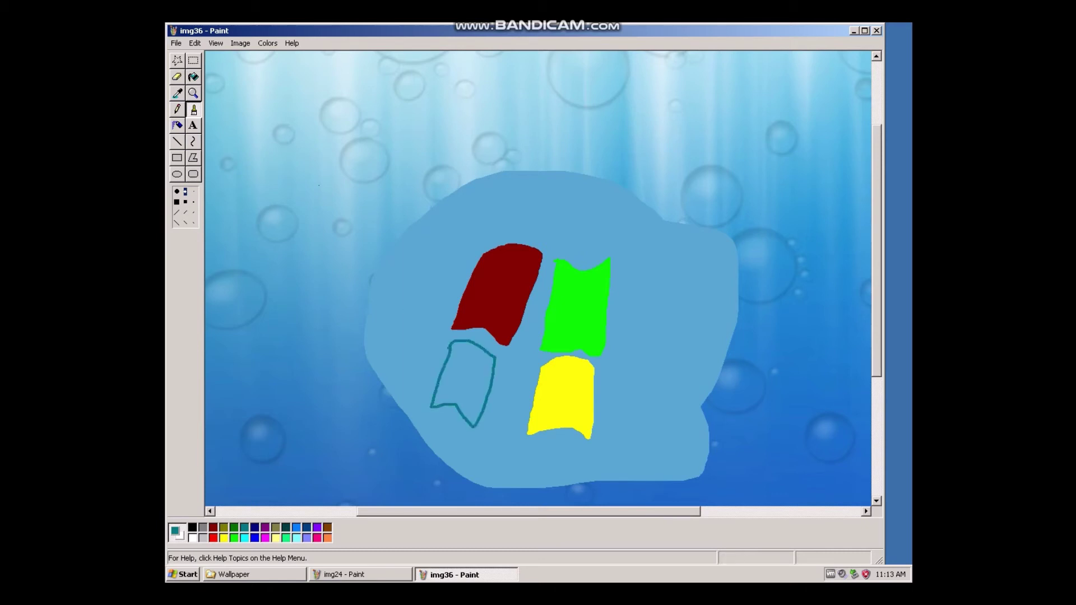
pyautogui.click(193, 77)
pyautogui.click(463, 382)
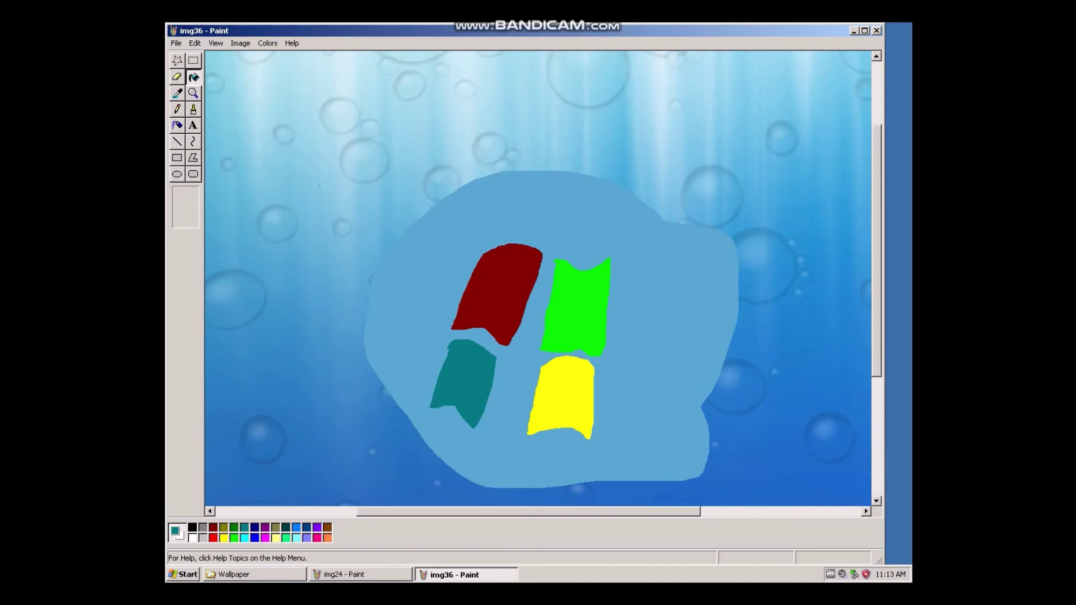
# - Add an opaque text box about 621x439 pixels over the logo and enter "brrrrrrrrrrrrrrrrrrrrrrr" in it
pyautogui.click(193, 125)
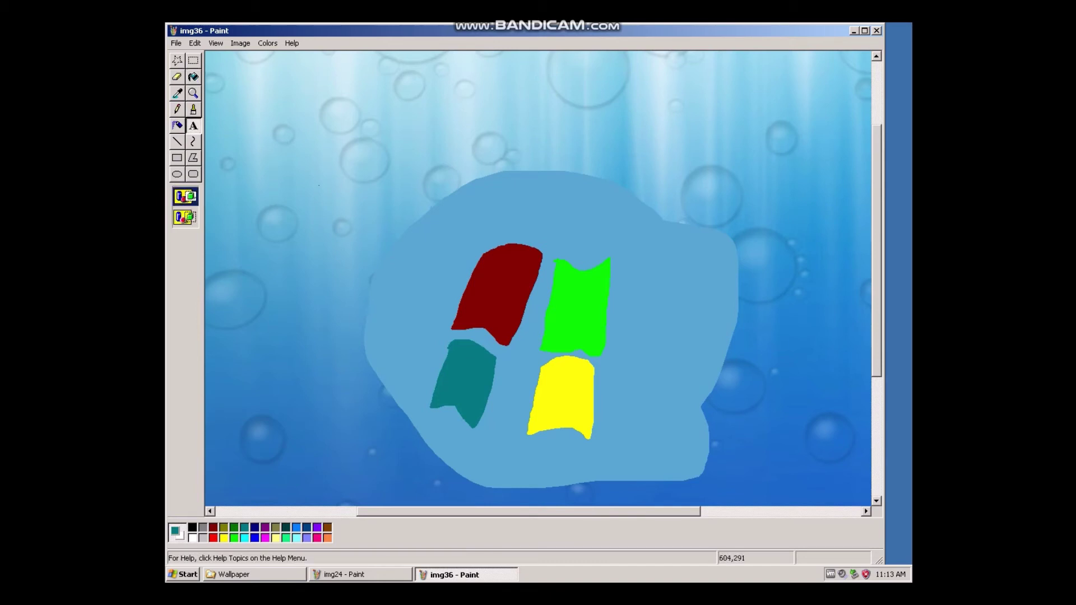
pyautogui.moveTo(724, 386); pyautogui.dragTo(321, 102)
pyautogui.write('brrrrrrrrrrrrrrrrrrrrrrr')
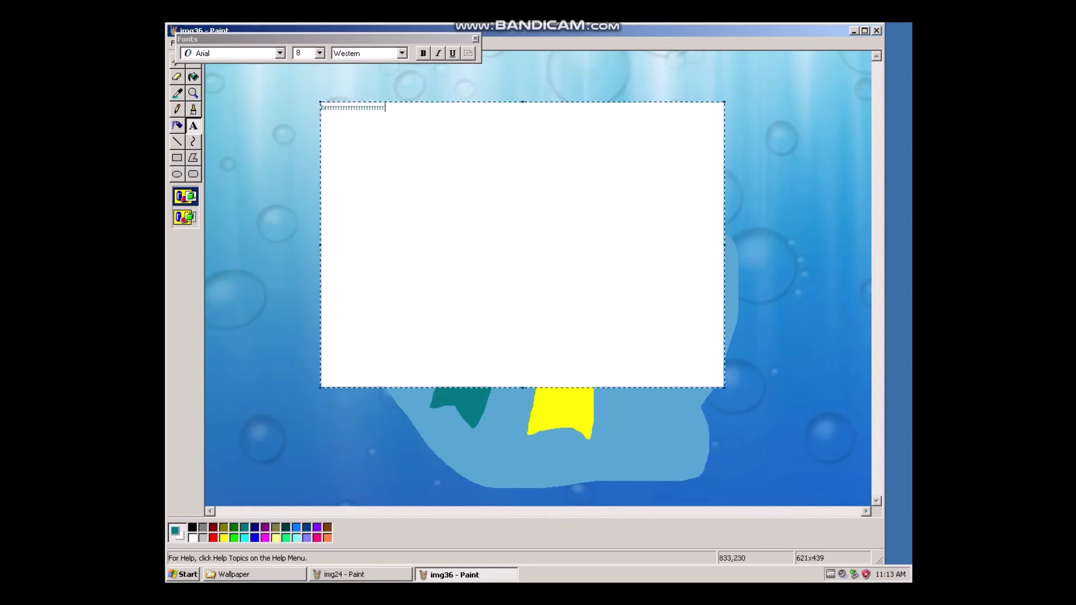
# - Set the text's script to Cyrillic and its font size to 72, and place it on the image
pyautogui.click(401, 54)
pyautogui.click(364, 91)
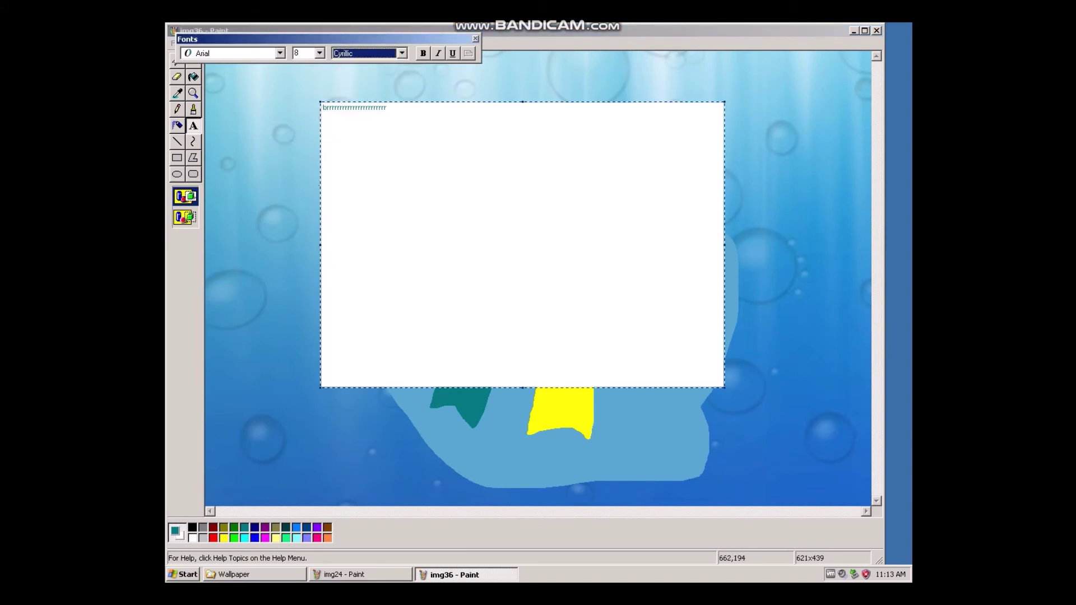
pyautogui.doubleClick(354, 108)
pyautogui.click(303, 53)
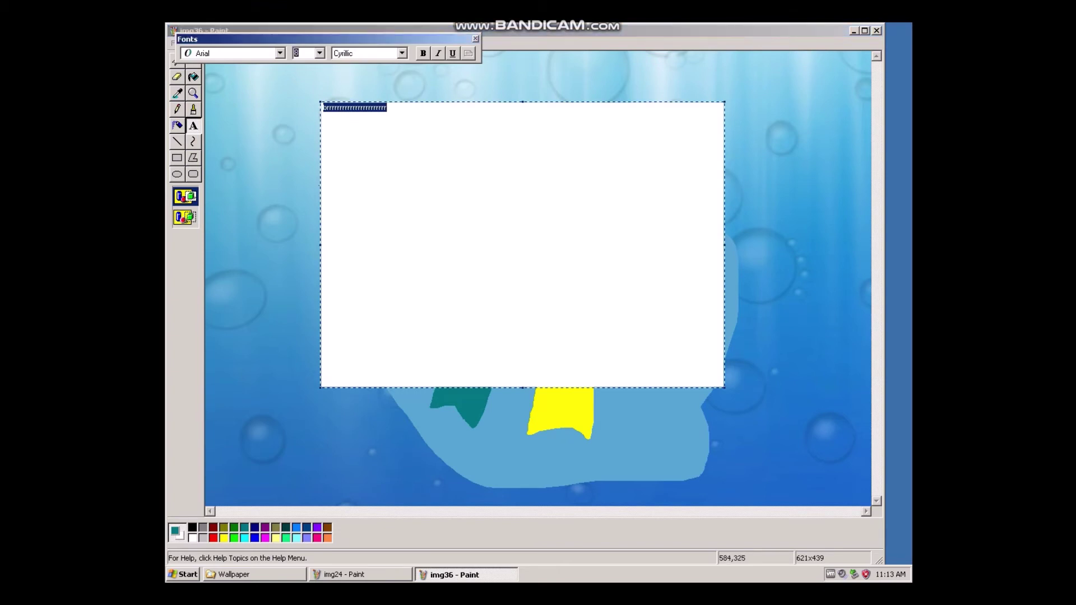
pyautogui.click(319, 53)
pyautogui.click(308, 192)
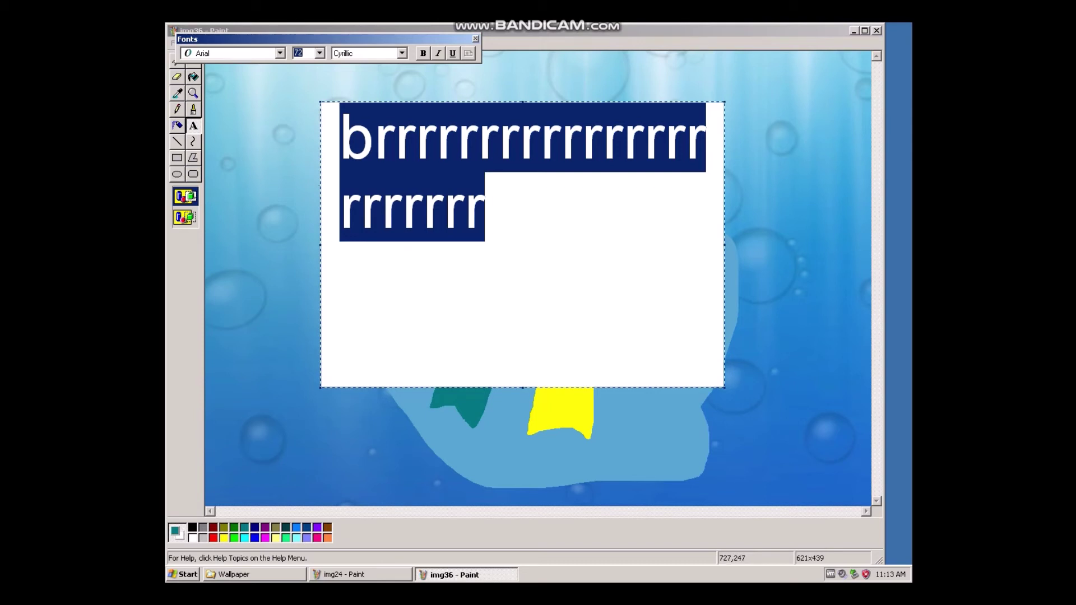
pyautogui.click(674, 212)
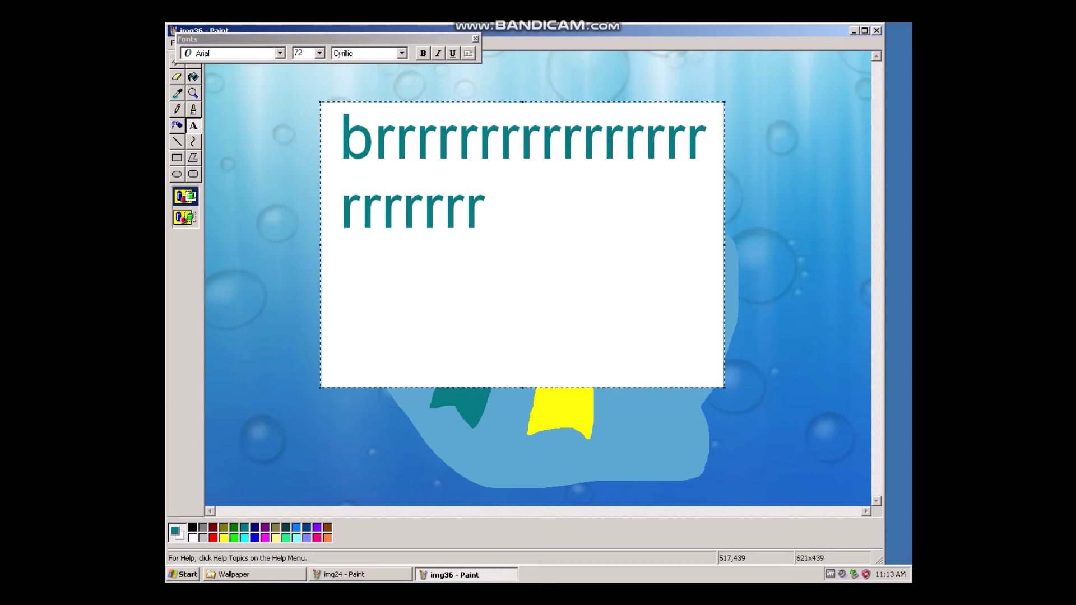
pyautogui.click(269, 216)
pyautogui.scroll(-4, 345, 280)
pyautogui.scroll(6, 355, 271)
pyautogui.scroll(-5, 355, 270)
pyautogui.scroll(3, 355, 271)
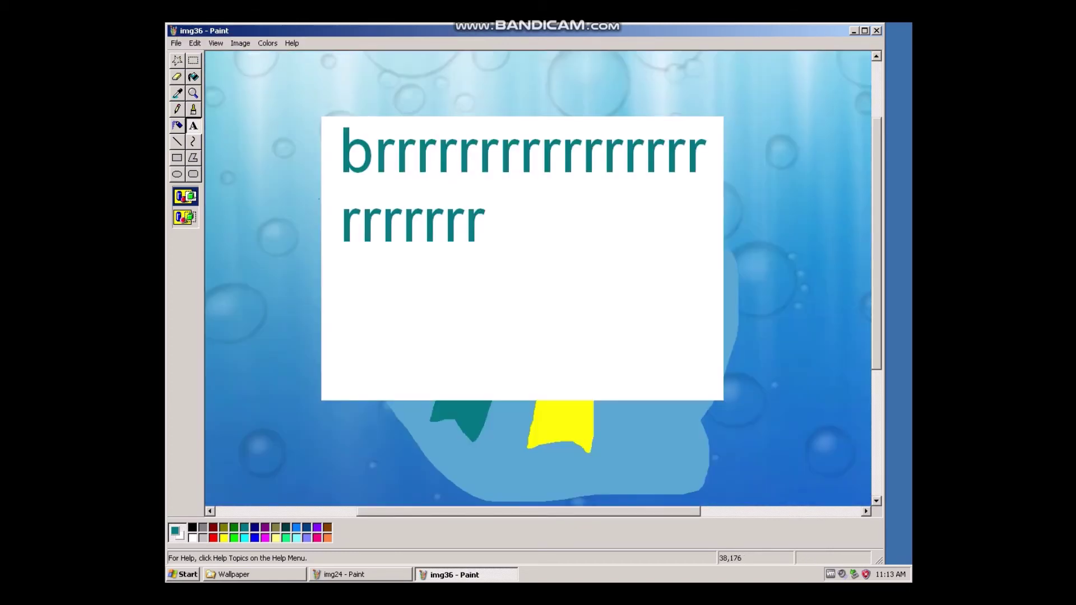
# - Save the edited img36 picture and close its Paint window
pyautogui.click(176, 43)
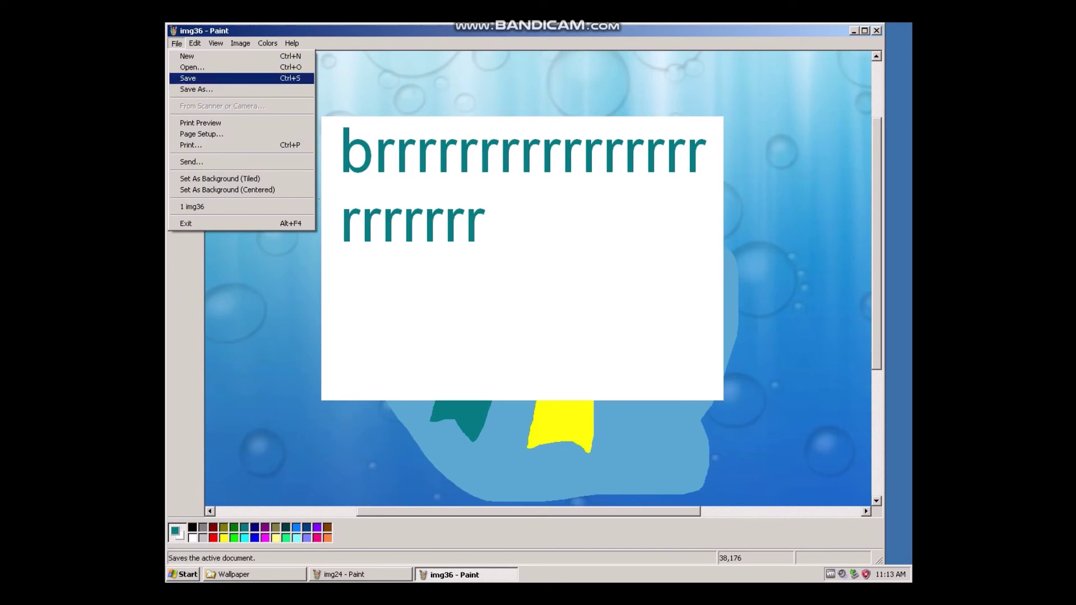
pyautogui.press('Return')
pyautogui.click(877, 31)
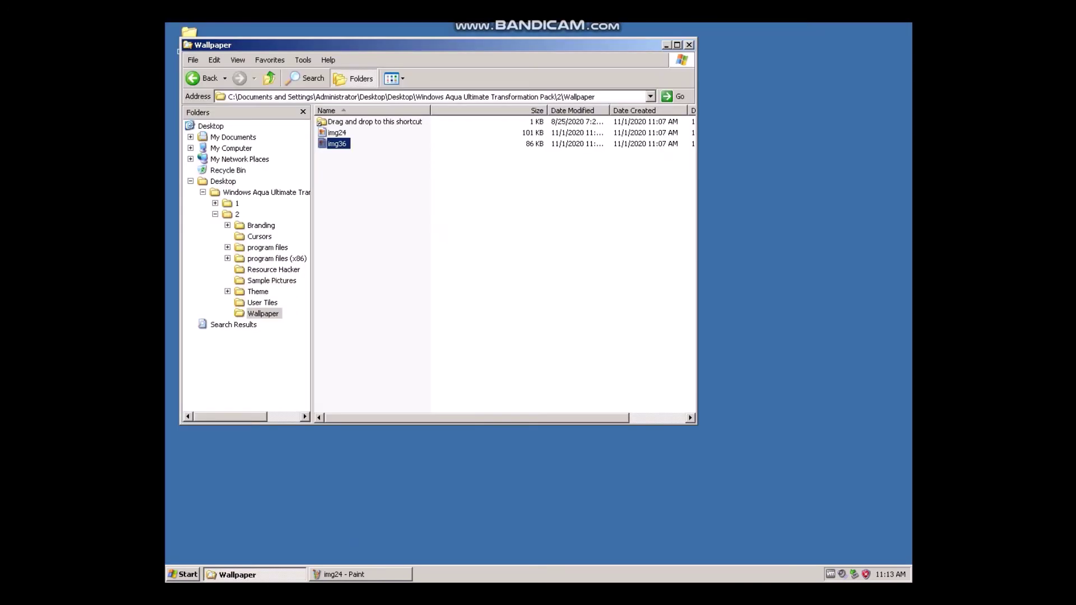
pyautogui.click(182, 574)
pyautogui.moveTo(214, 534)
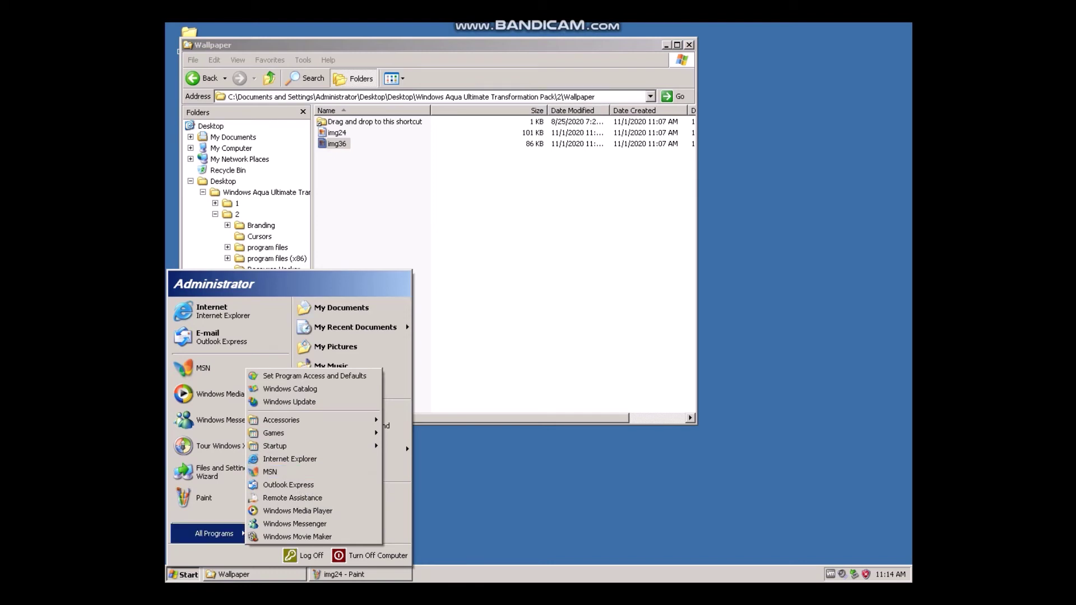
pyautogui.press('Escape')
pyautogui.rightClick(331, 139)
pyautogui.click(374, 122)
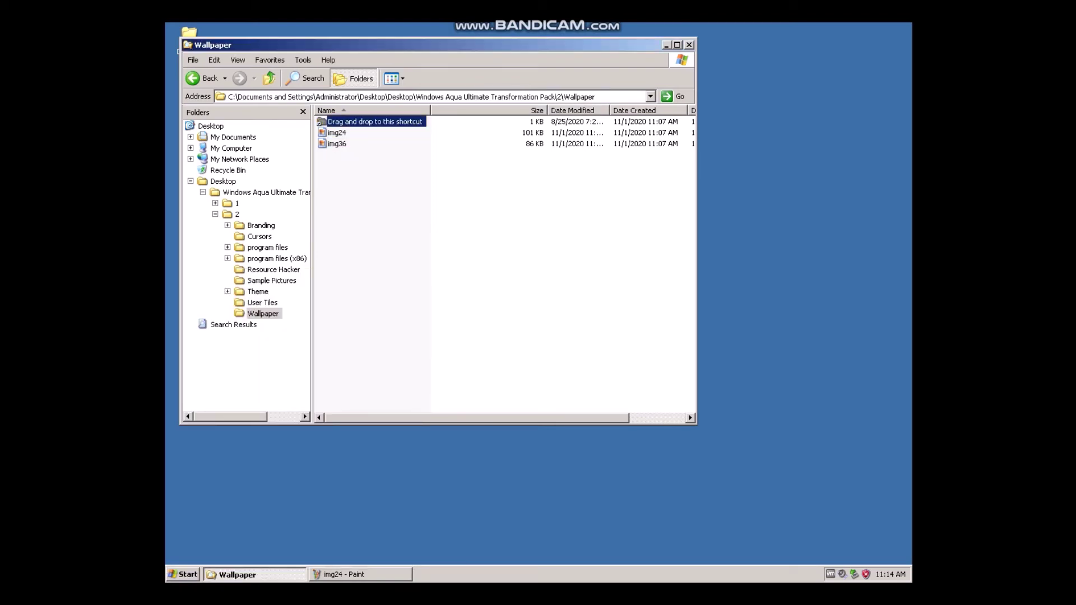
pyautogui.press('F2')
pyautogui.click(374, 121)
pyautogui.press('Return')
pyautogui.press('Escape')
pyautogui.rightClick(343, 146)
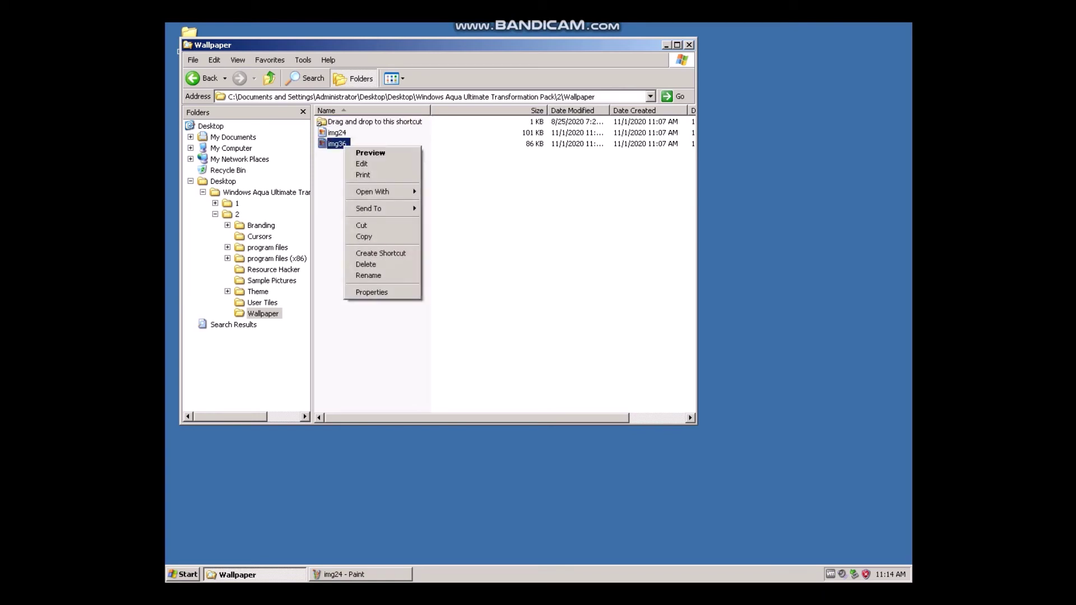
pyautogui.press('Escape')
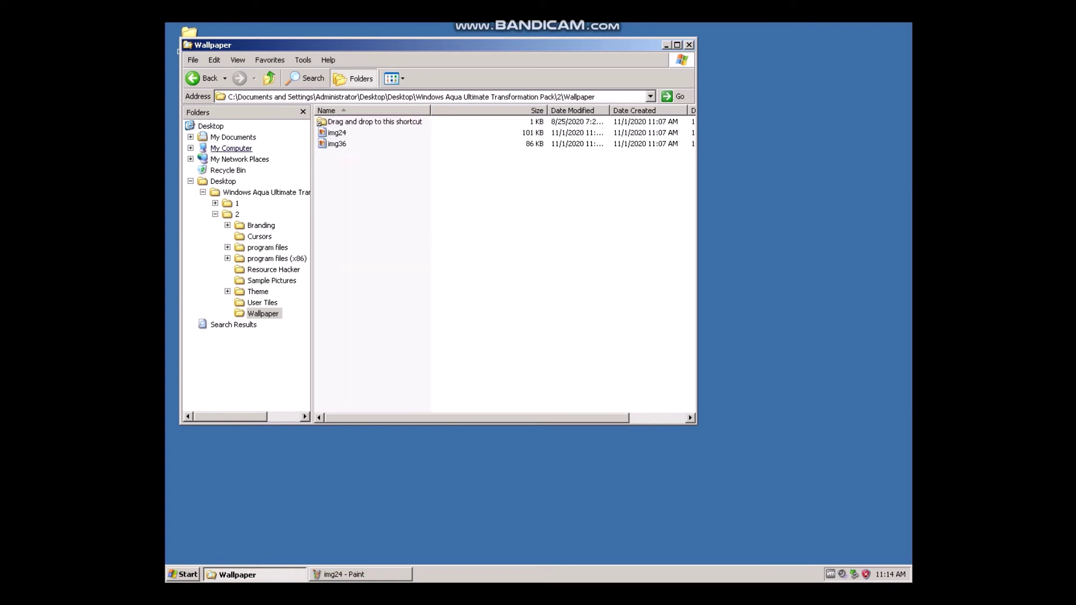
# - Browse to the WINDOWS folder on Local Disk (C:), revealing the hidden contents of both the drive and the folder
pyautogui.click(231, 148)
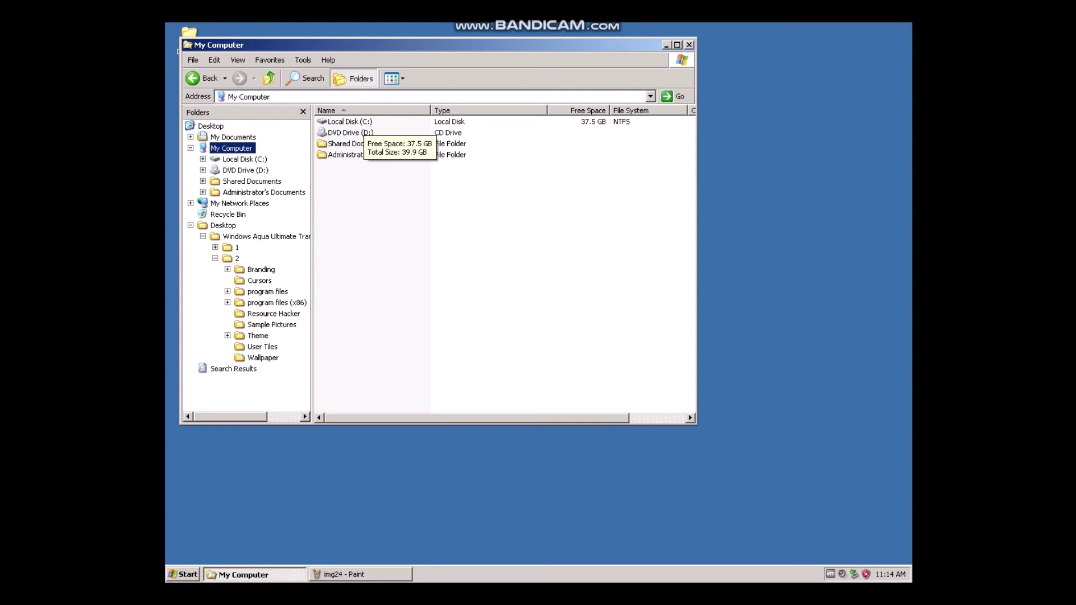
pyautogui.doubleClick(363, 123)
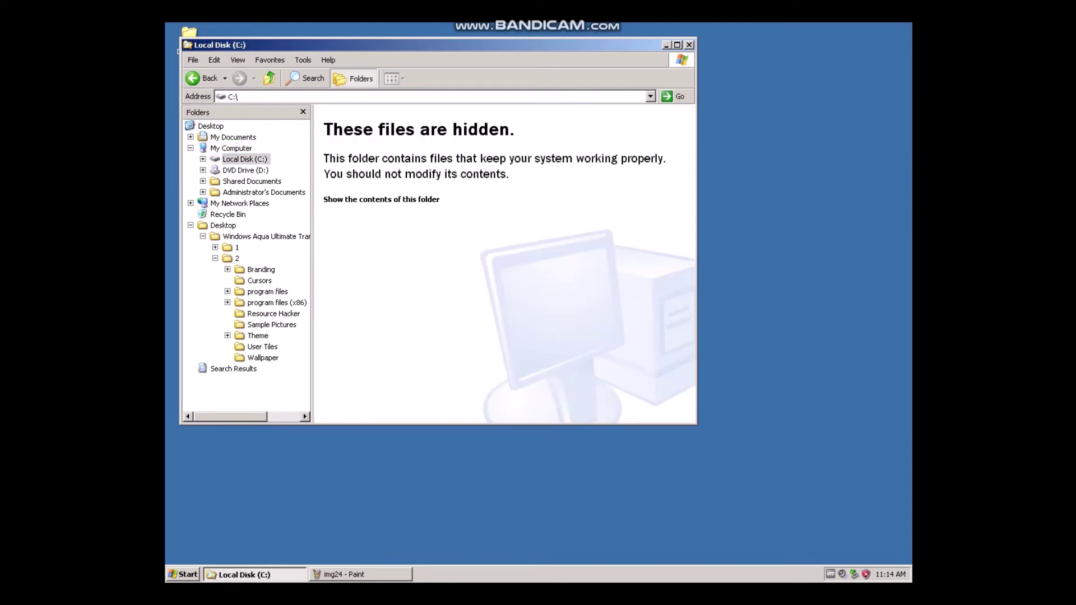
pyautogui.click(381, 199)
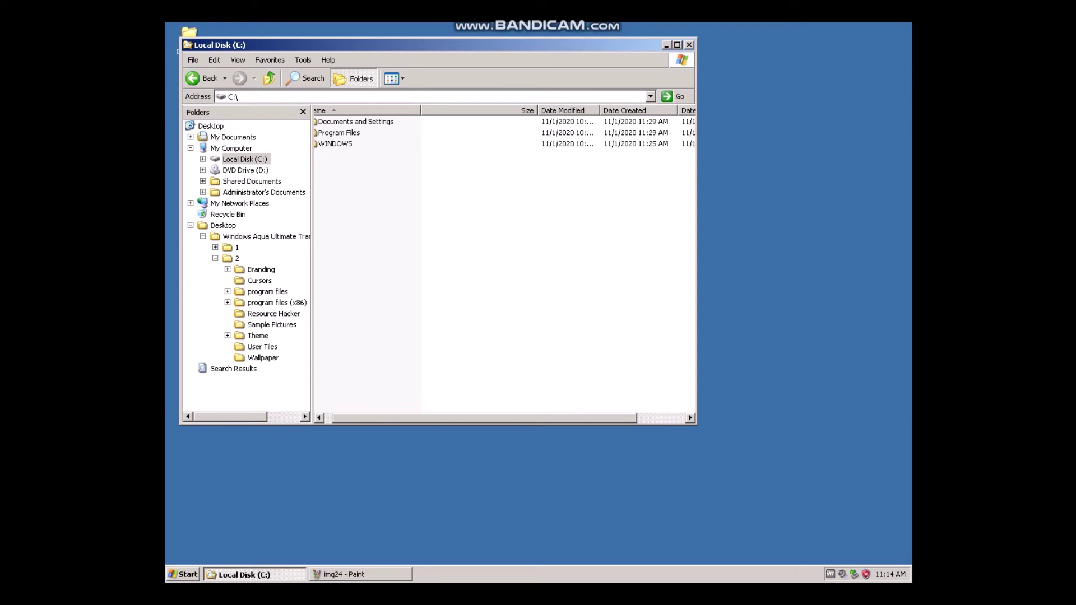
pyautogui.doubleClick(344, 144)
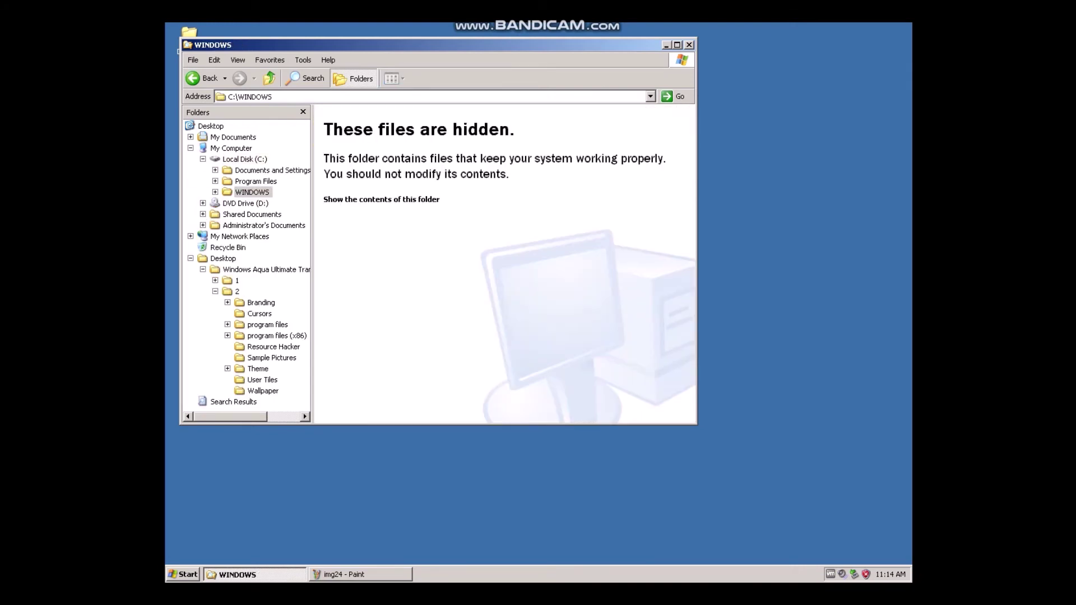
pyautogui.click(364, 200)
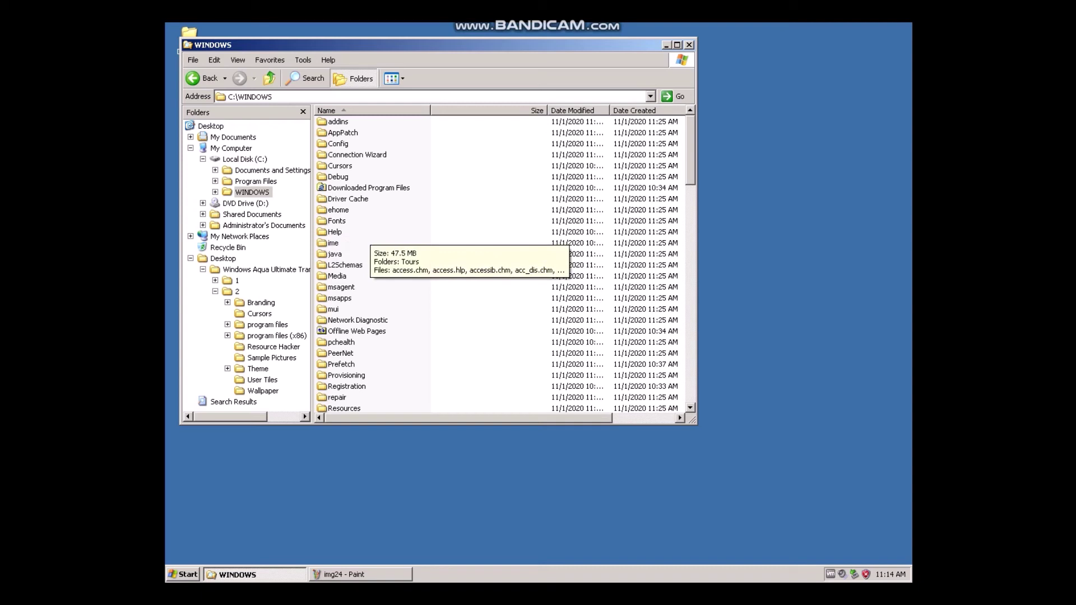
pyautogui.scroll(-5, 504, 263)
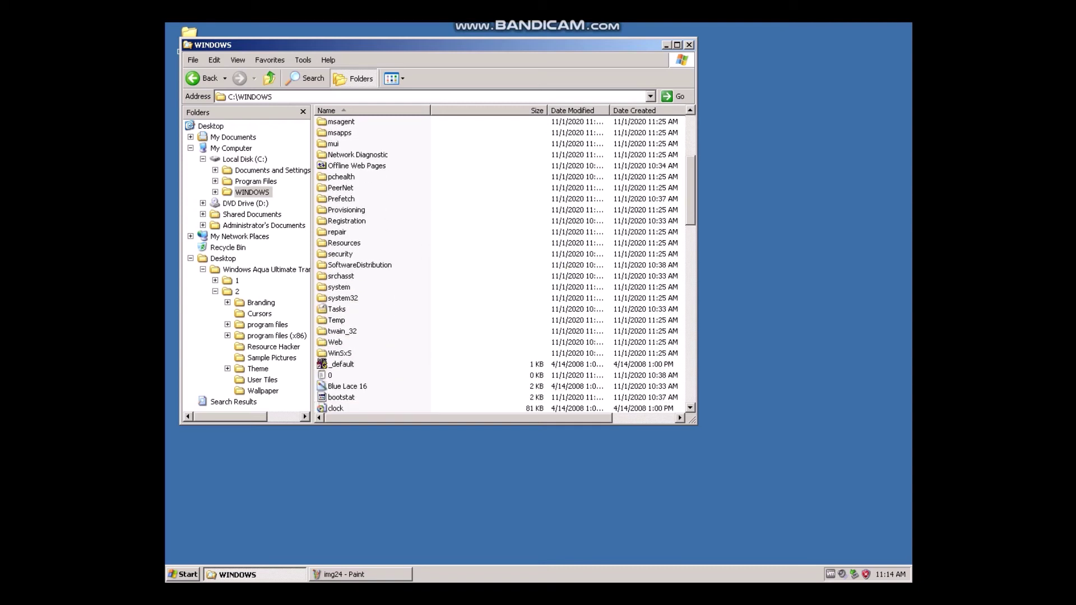
# - Open the Web\Wallpaper folder inside WINDOWS, and open the transformation pack's Wallpaper folder in a separate window
pyautogui.doubleClick(335, 341)
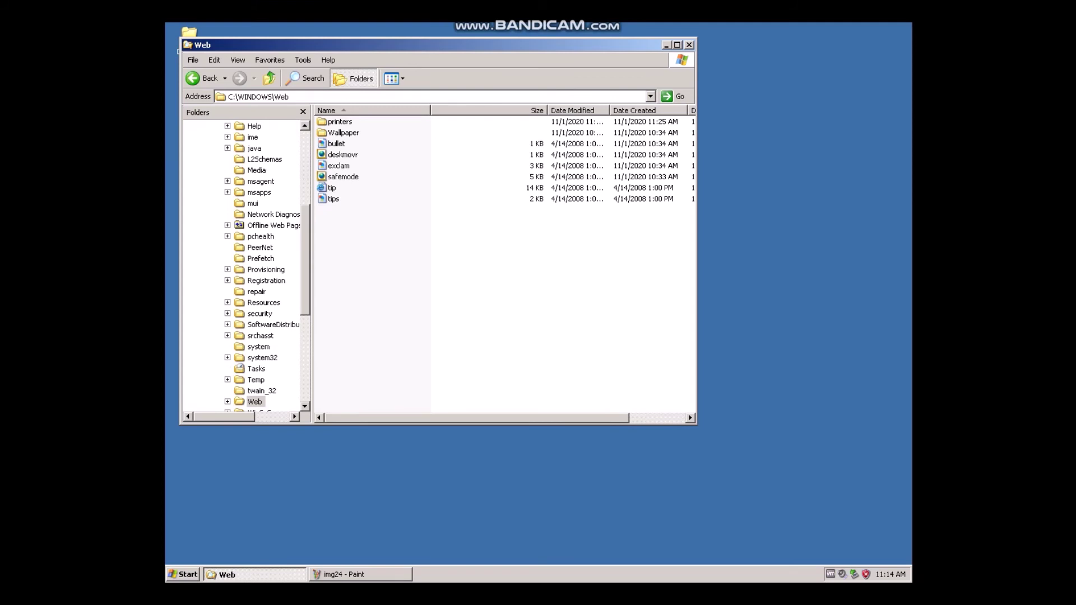
pyautogui.doubleClick(343, 133)
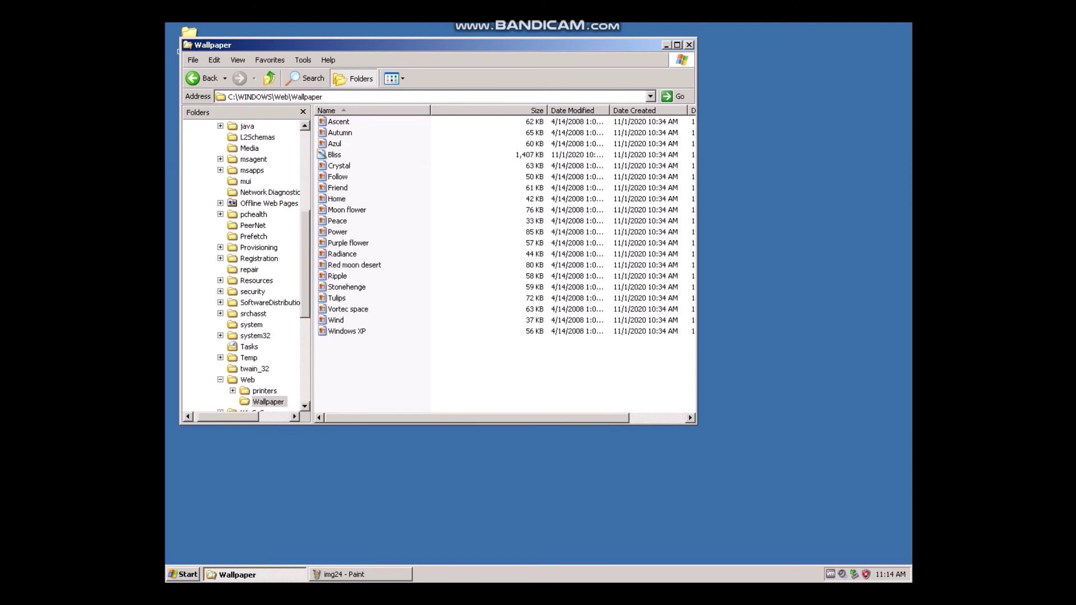
pyautogui.scroll(-4, 246, 263)
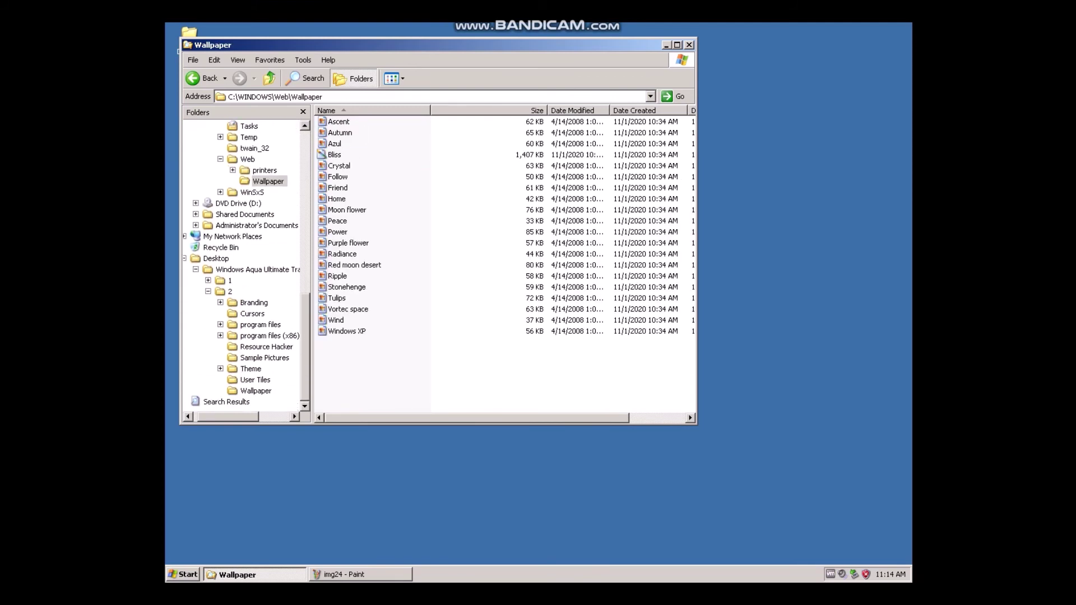
pyautogui.rightClick(233, 392)
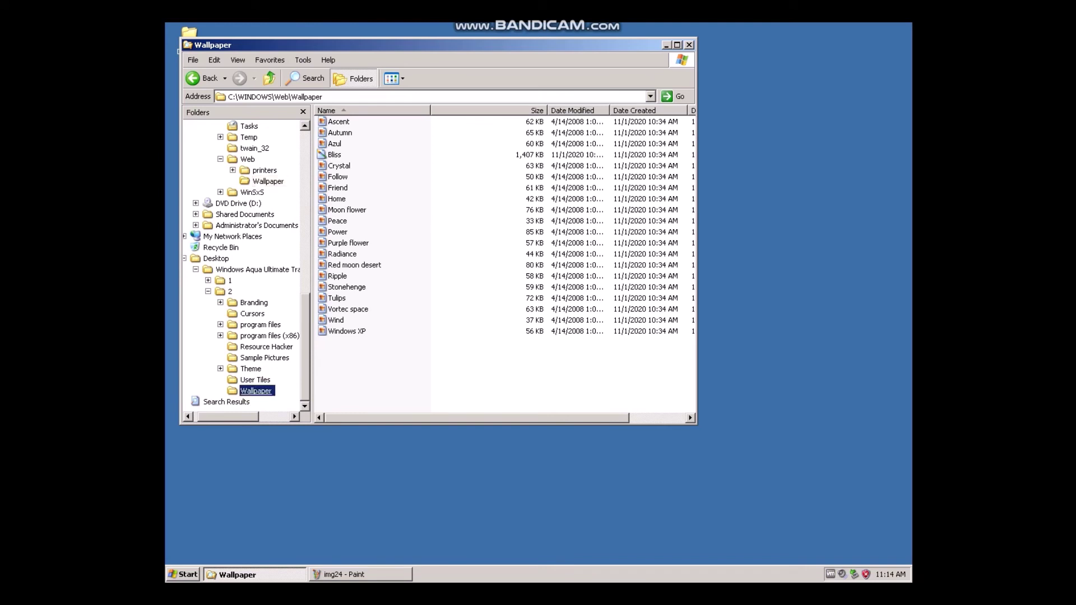
pyautogui.click(257, 417)
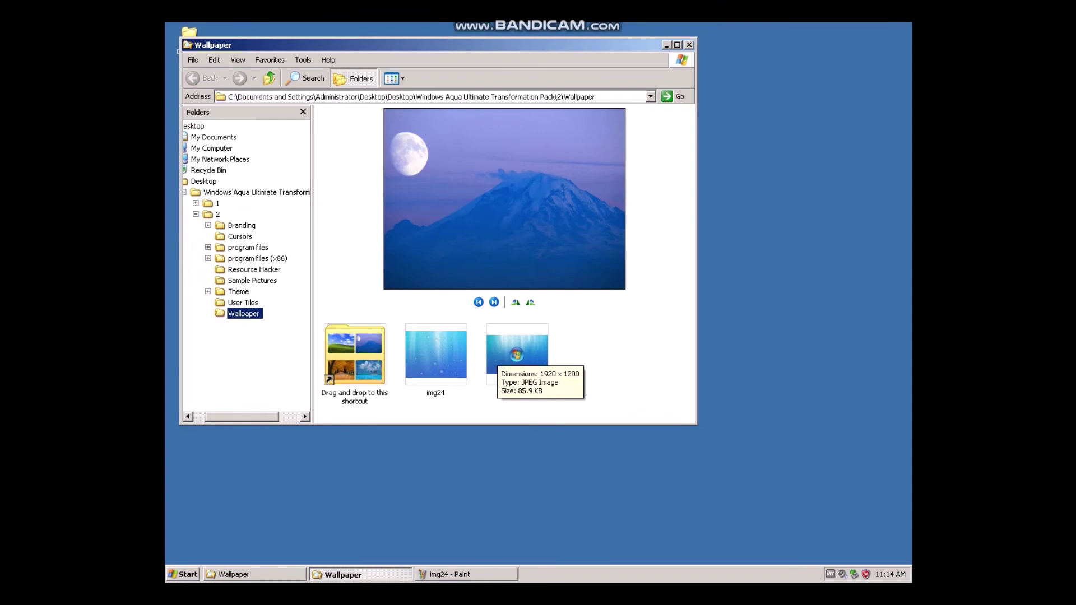
pyautogui.moveTo(504, 358); pyautogui.dragTo(235, 150)
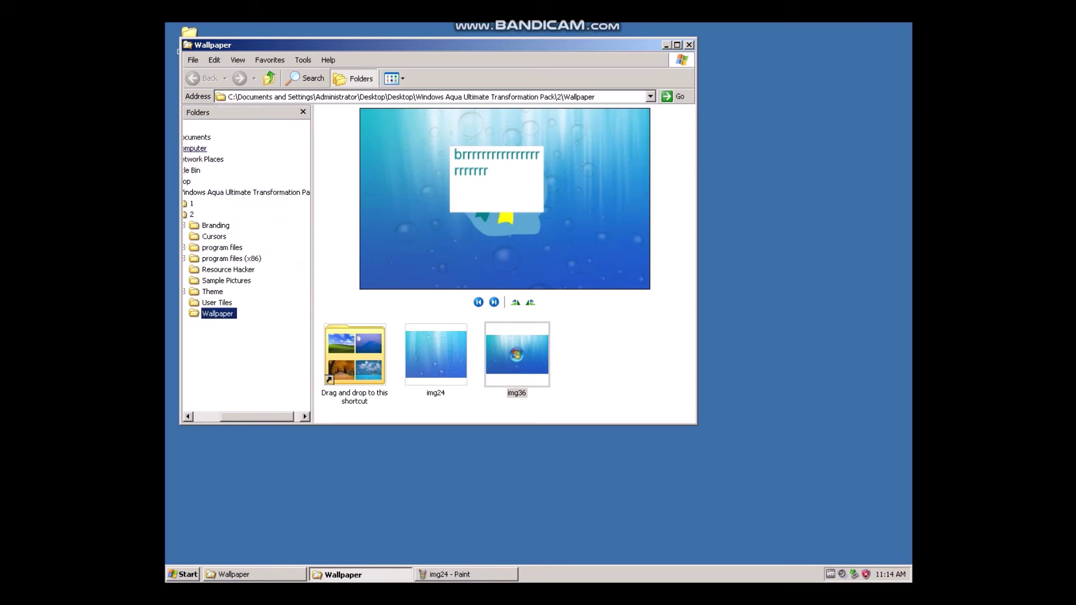
pyautogui.click(196, 148)
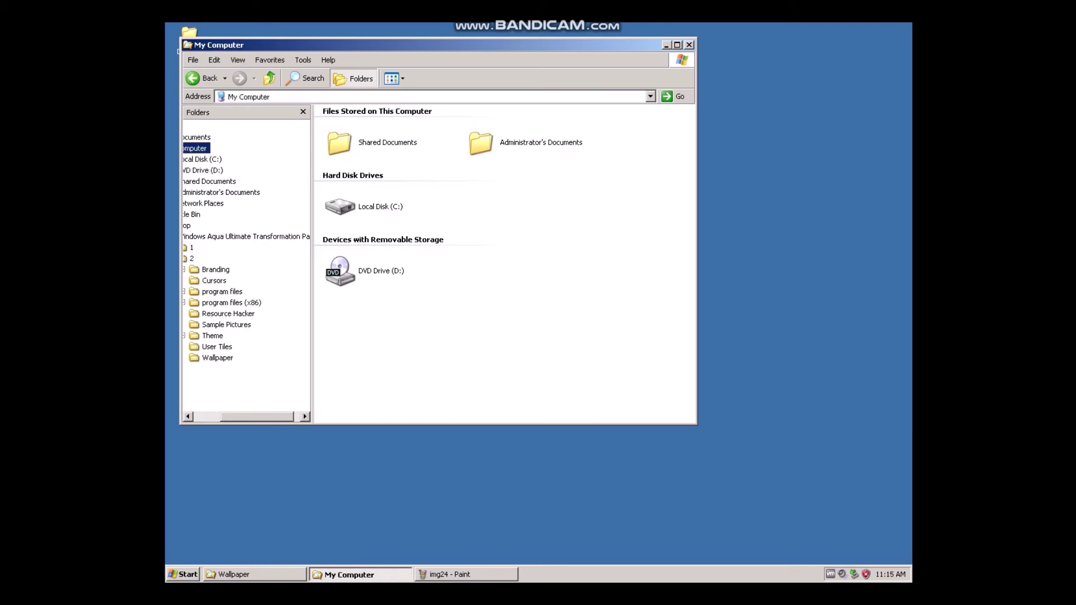
pyautogui.click(263, 358)
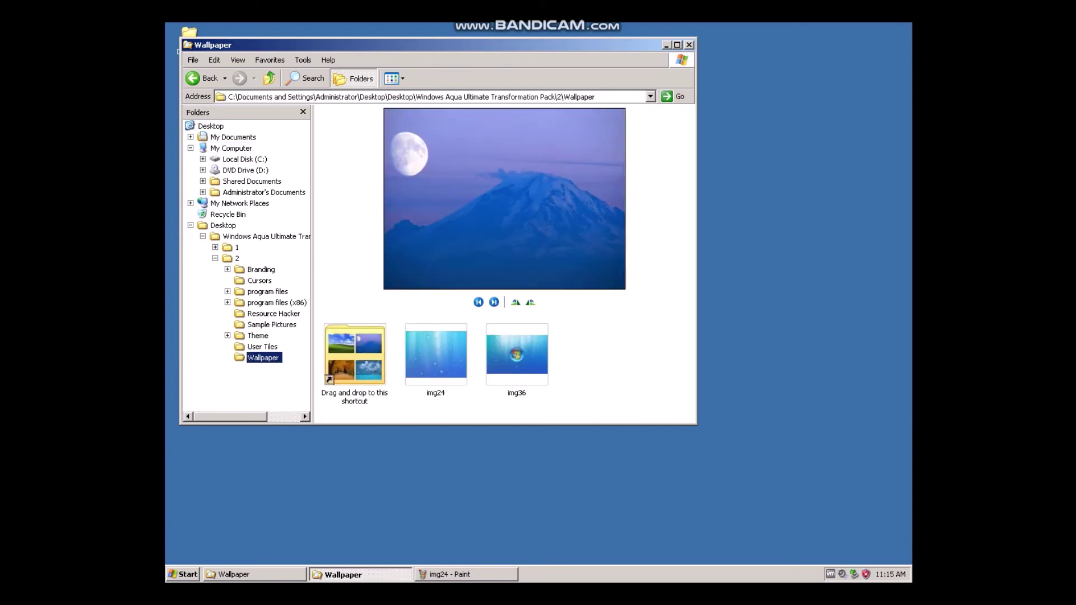
# - Copy img36 from the transformation pack's Wallpaper folder into C:\WINDOWS\Web\Wallpaper
pyautogui.rightClick(519, 360)
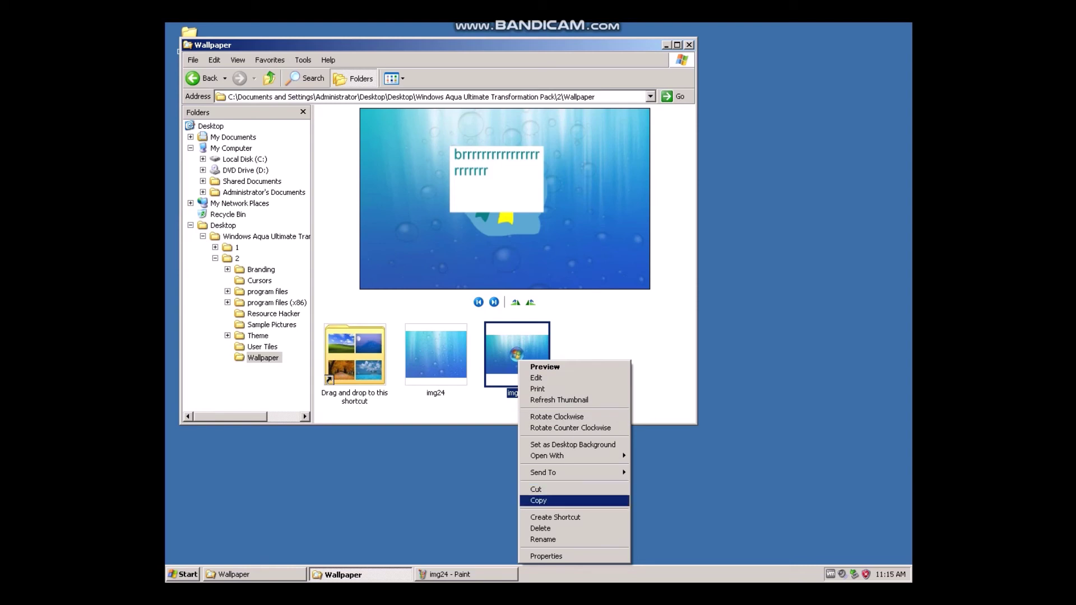
pyautogui.click(538, 501)
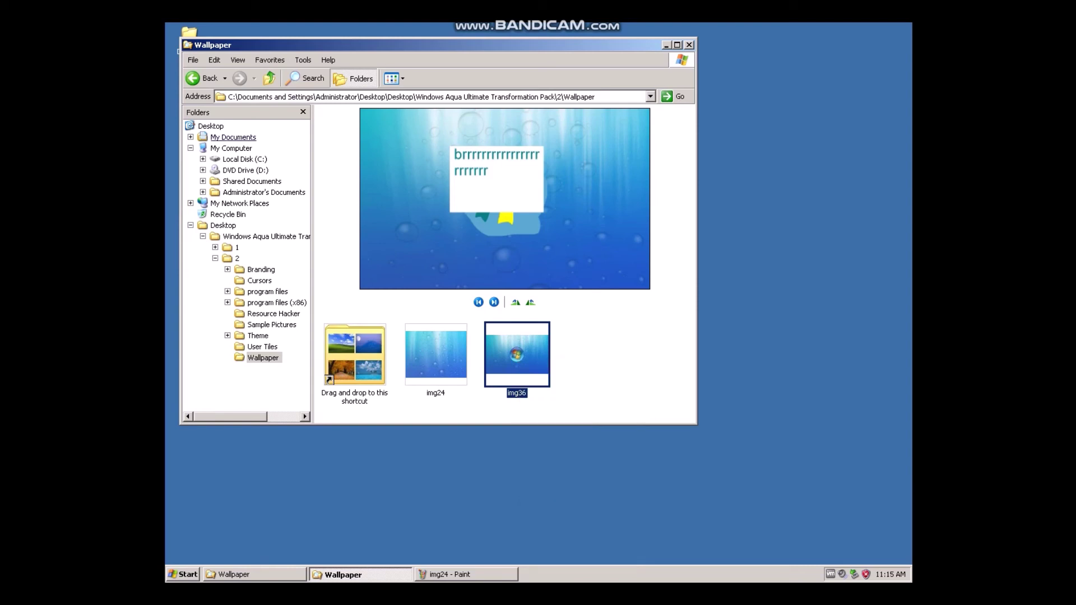
pyautogui.click(244, 159)
pyautogui.doubleClick(332, 161)
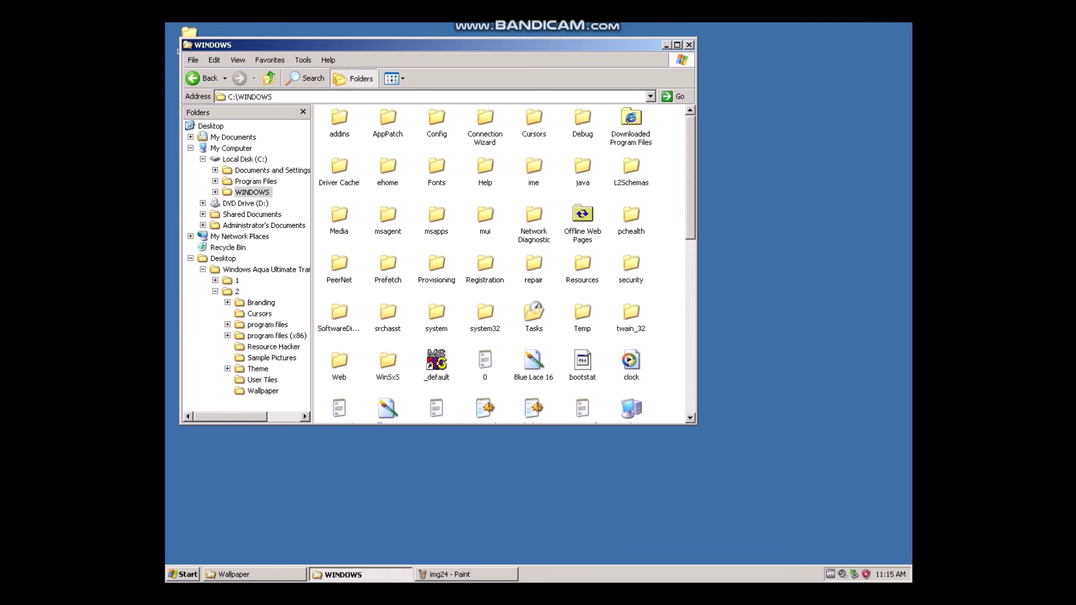
pyautogui.scroll(-2, 506, 265)
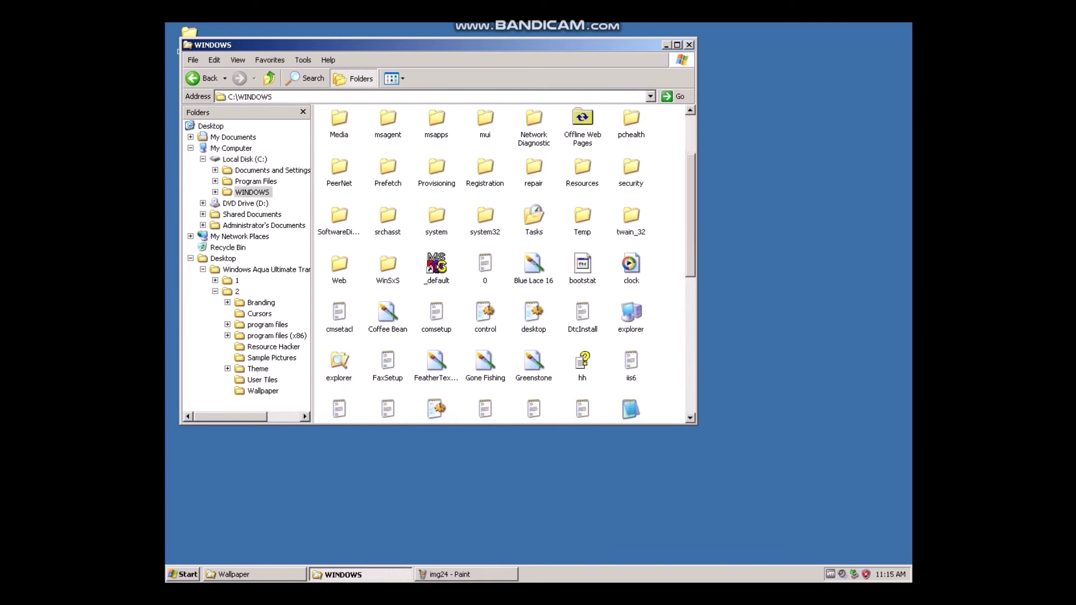
pyautogui.doubleClick(339, 263)
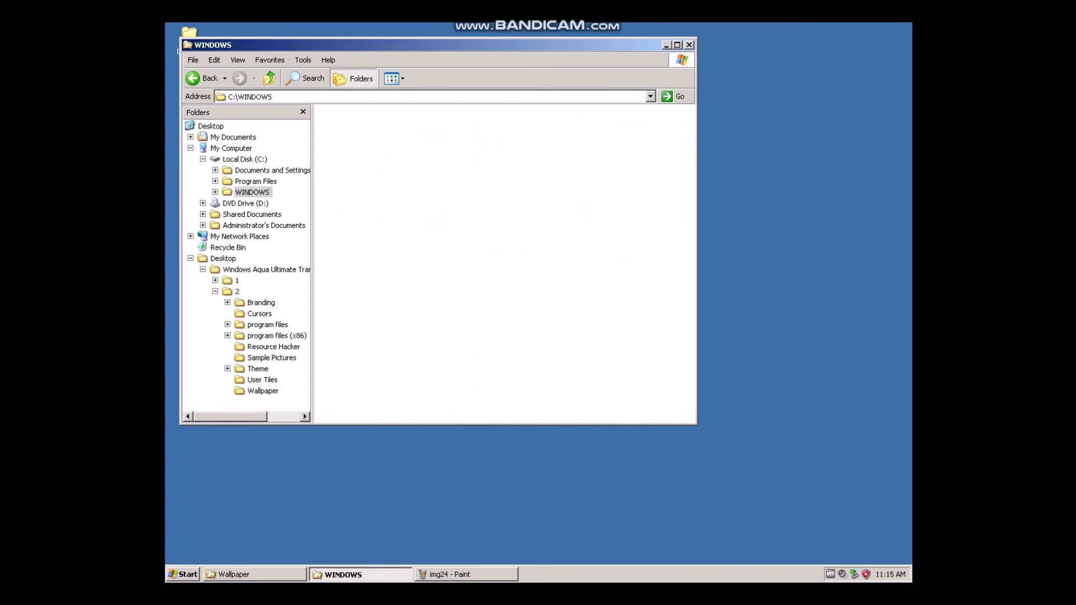
pyautogui.doubleClick(474, 124)
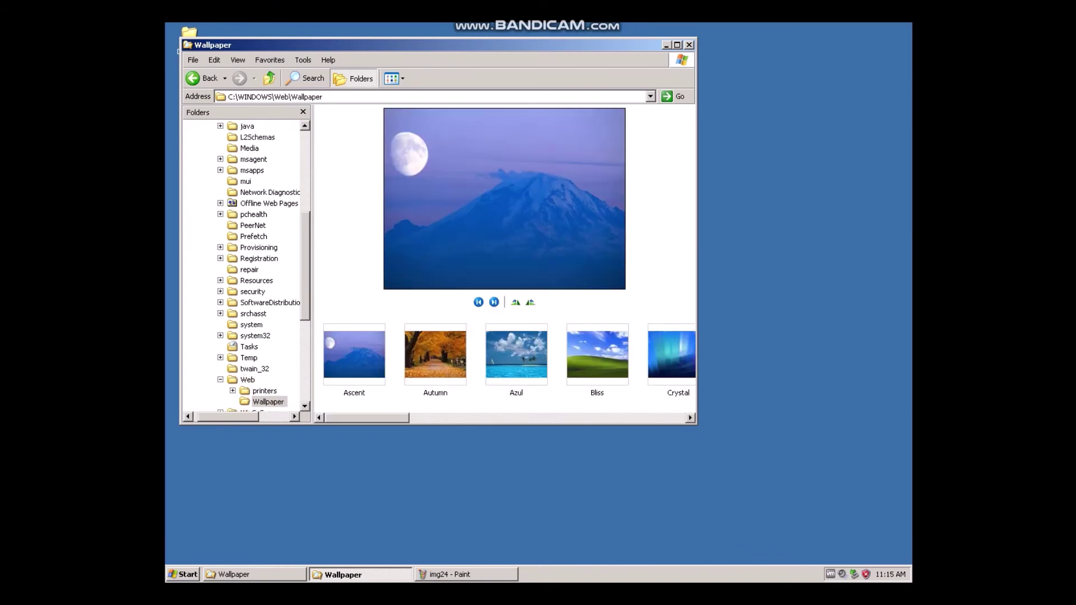
pyautogui.rightClick(344, 304)
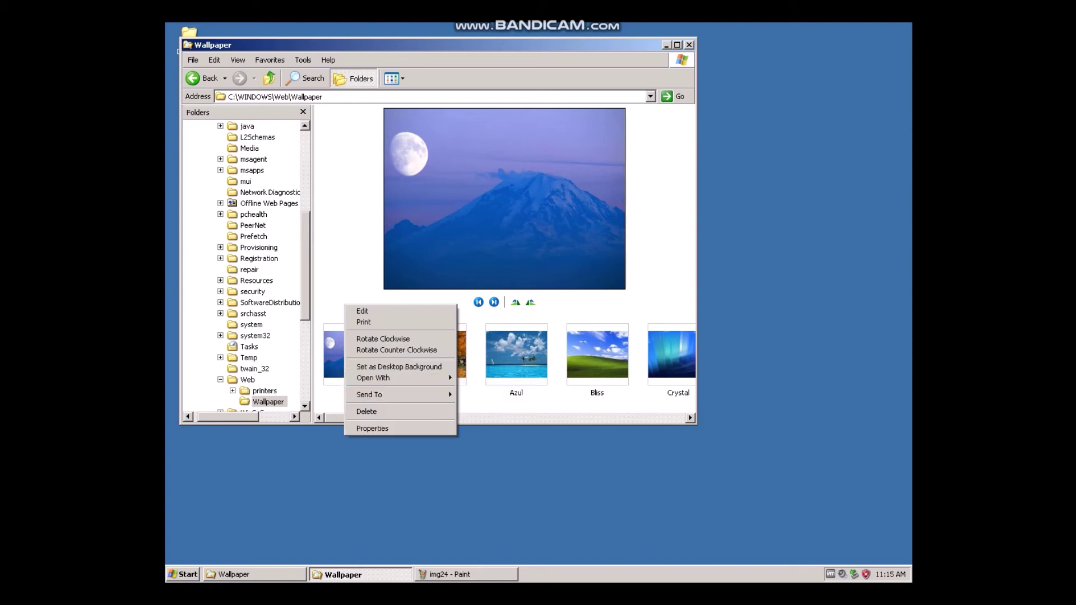
pyautogui.click(333, 395)
pyautogui.rightClick(333, 395)
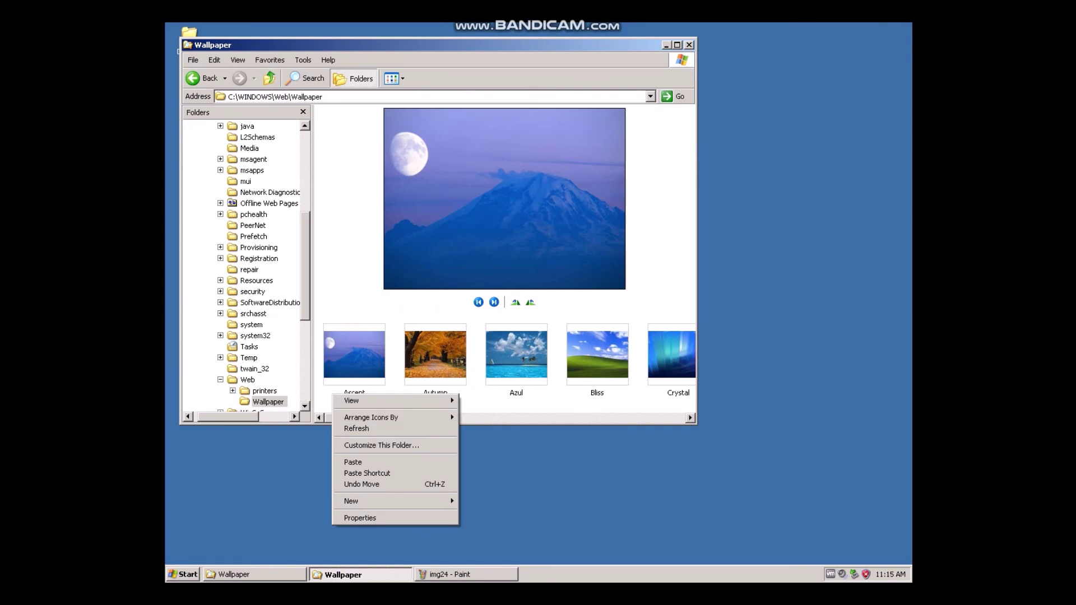
pyautogui.click(353, 462)
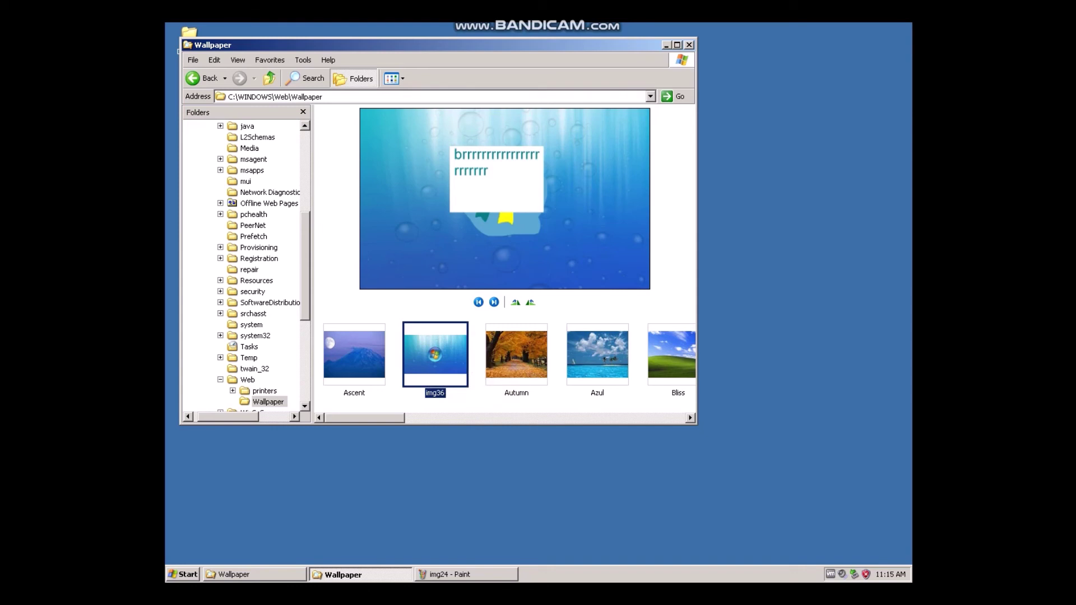
# - Set the copied img36 picture as the desktop background and close both Wallpaper folder windows
pyautogui.rightClick(441, 353)
pyautogui.click(471, 438)
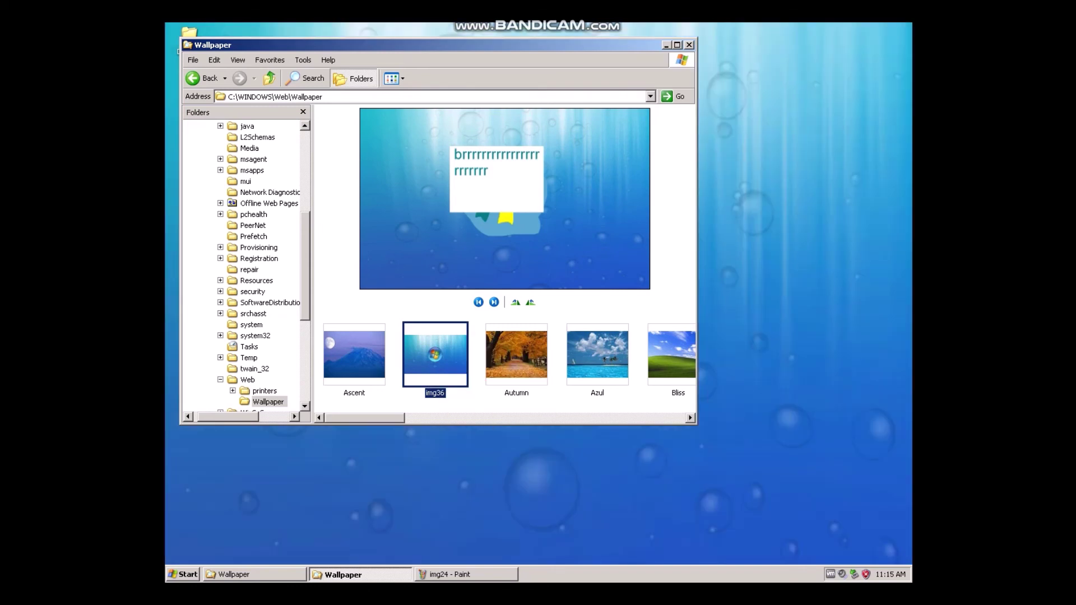
pyautogui.click(689, 45)
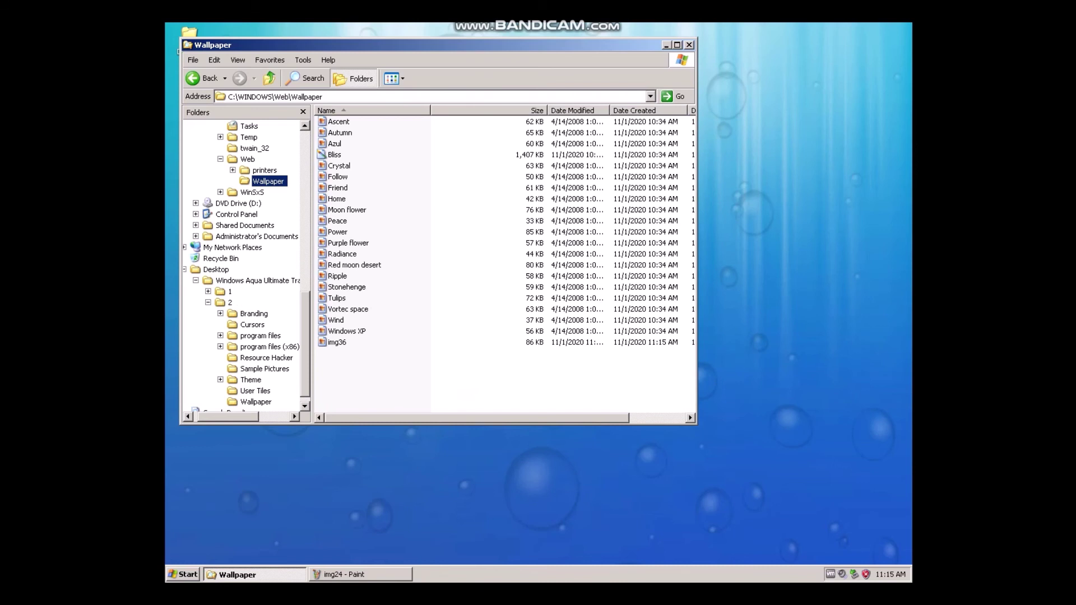
pyautogui.click(688, 45)
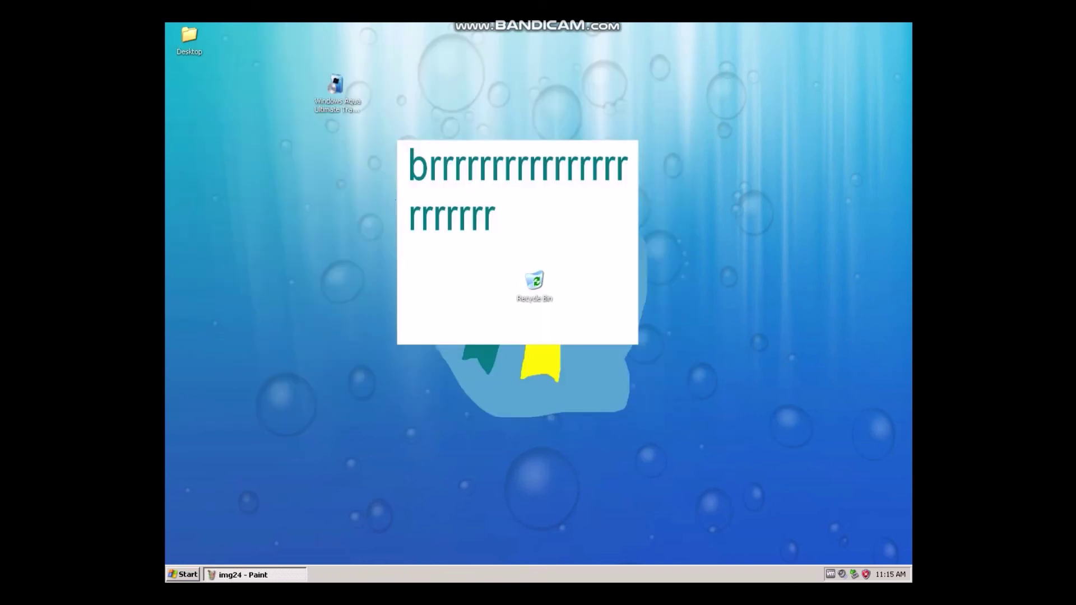
# - Try to launch ResourceHacker.exe through the Run dialog and dismiss the resulting message
pyautogui.press('super')
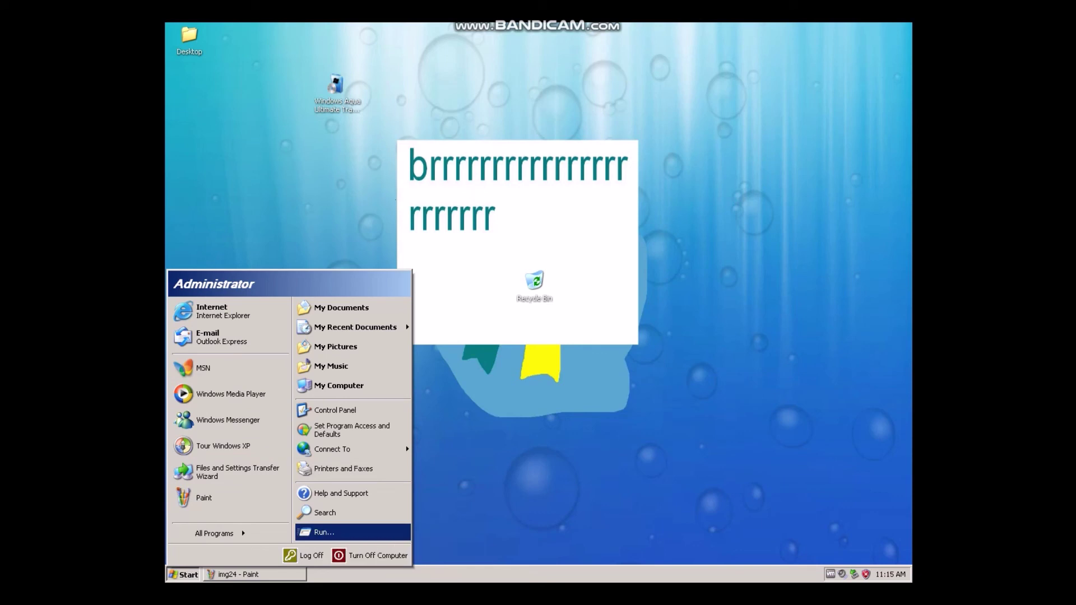
pyautogui.click(324, 532)
pyautogui.write('win')
pyautogui.press('BackSpace')
pyautogui.press('BackSpace')
pyautogui.press('BackSpace')
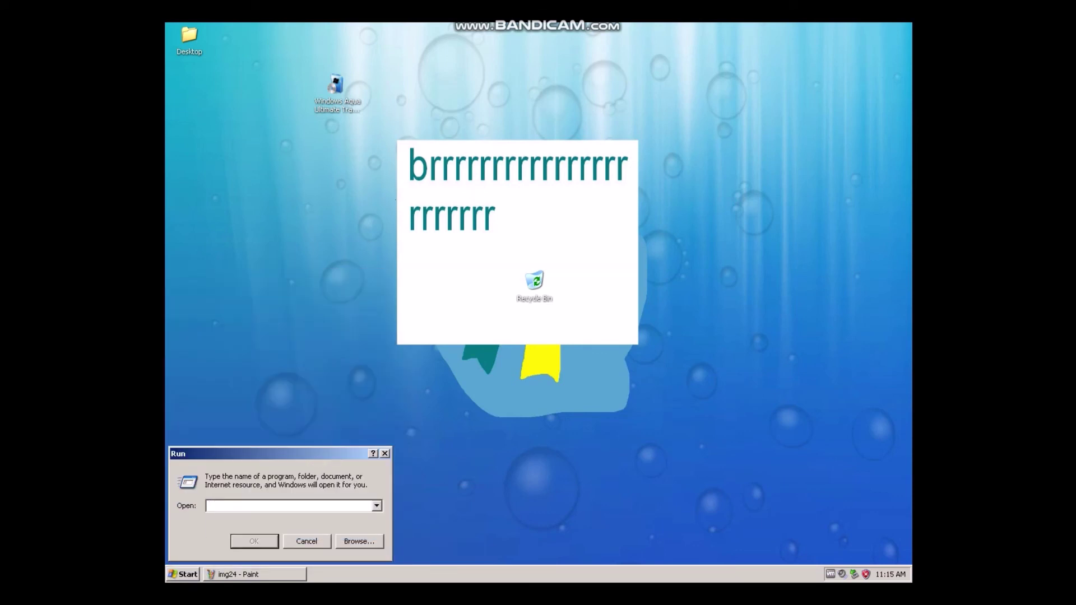
pyautogui.write('ResourceHacker.exe')
pyautogui.press('Return')
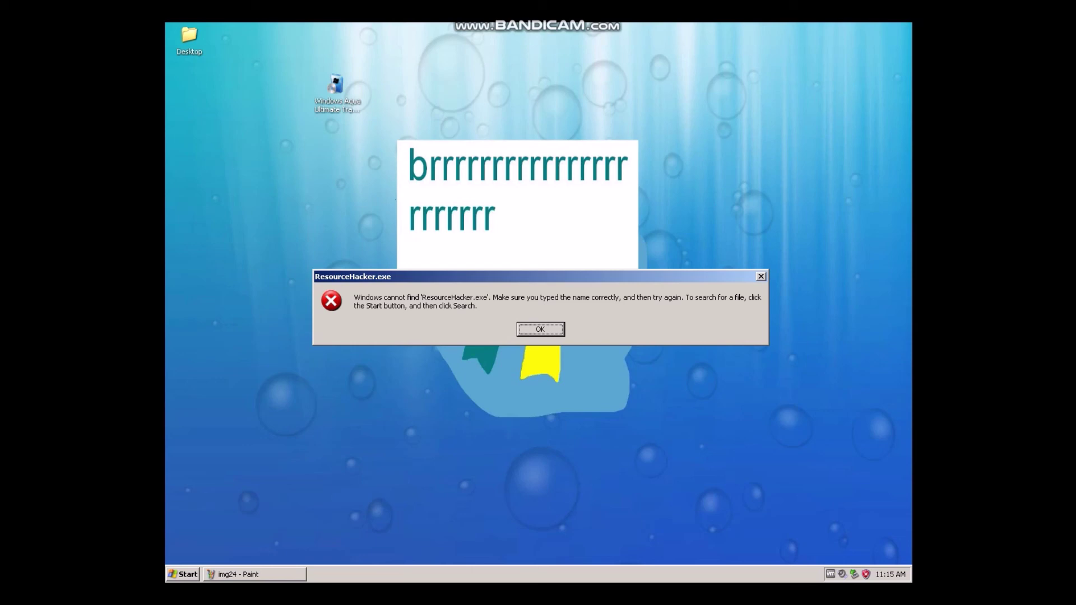
pyautogui.press('Return')
# - Browse for a program in the transformation pack's 1\system32 folder, inside the Desktop folder
pyautogui.hotkey('alt', 'b')
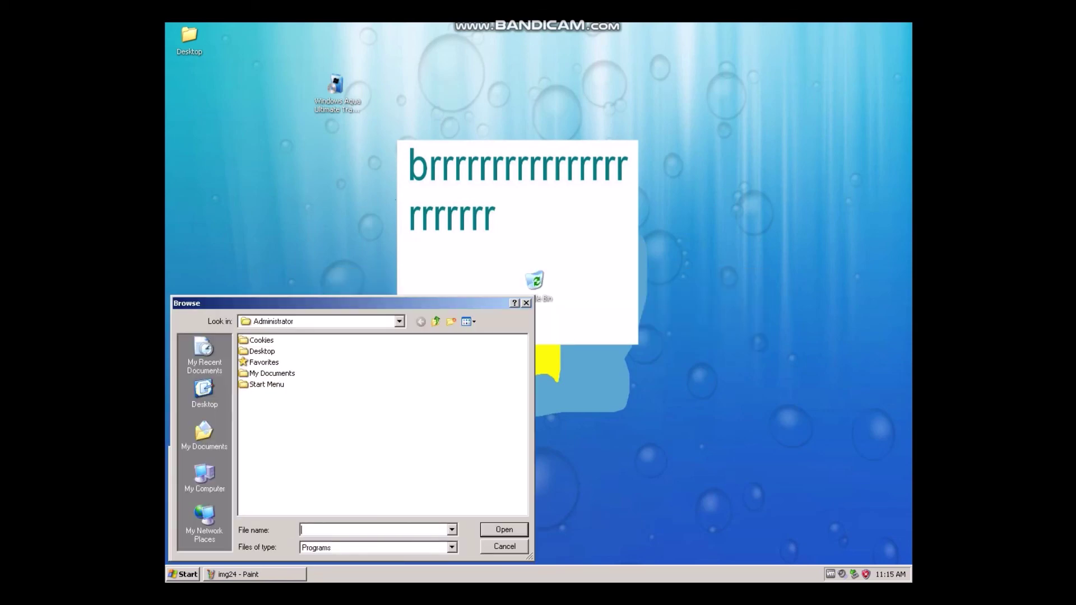
pyautogui.press('F4')
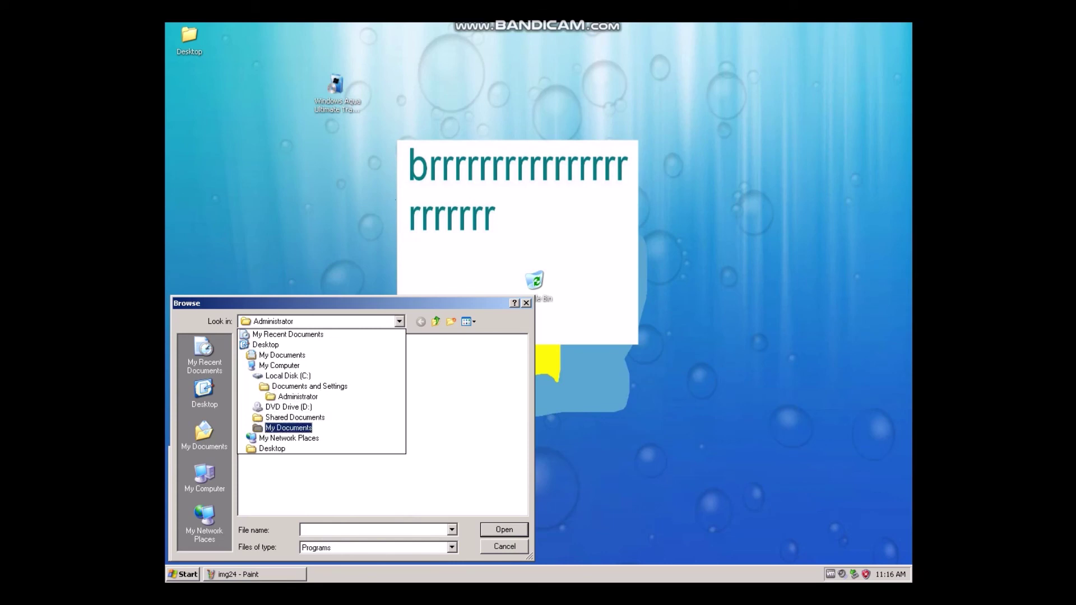
pyautogui.click(272, 448)
pyautogui.doubleClick(318, 339)
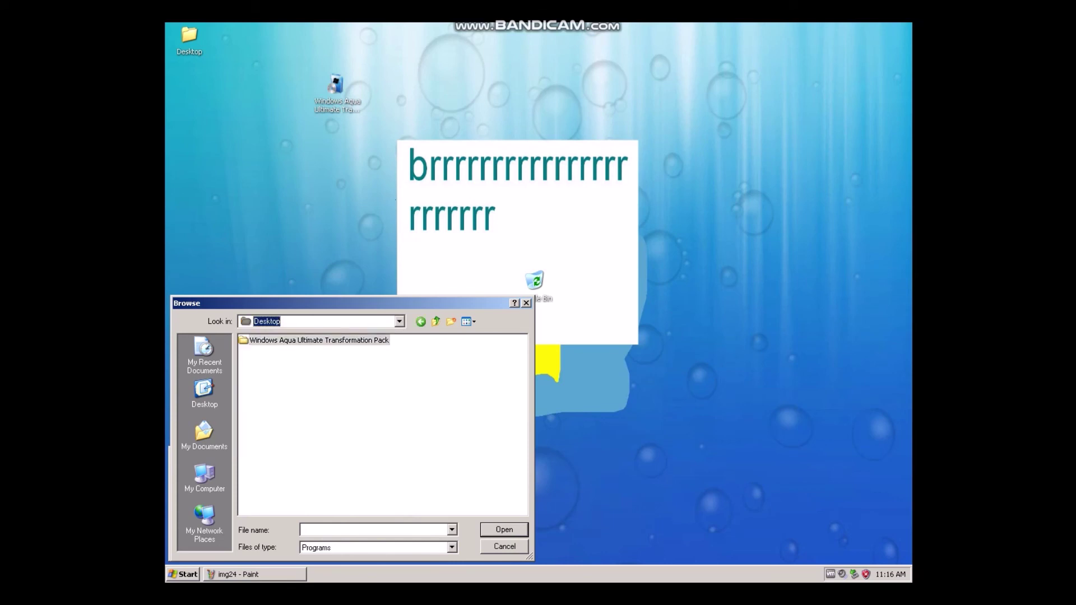
pyautogui.press('Return')
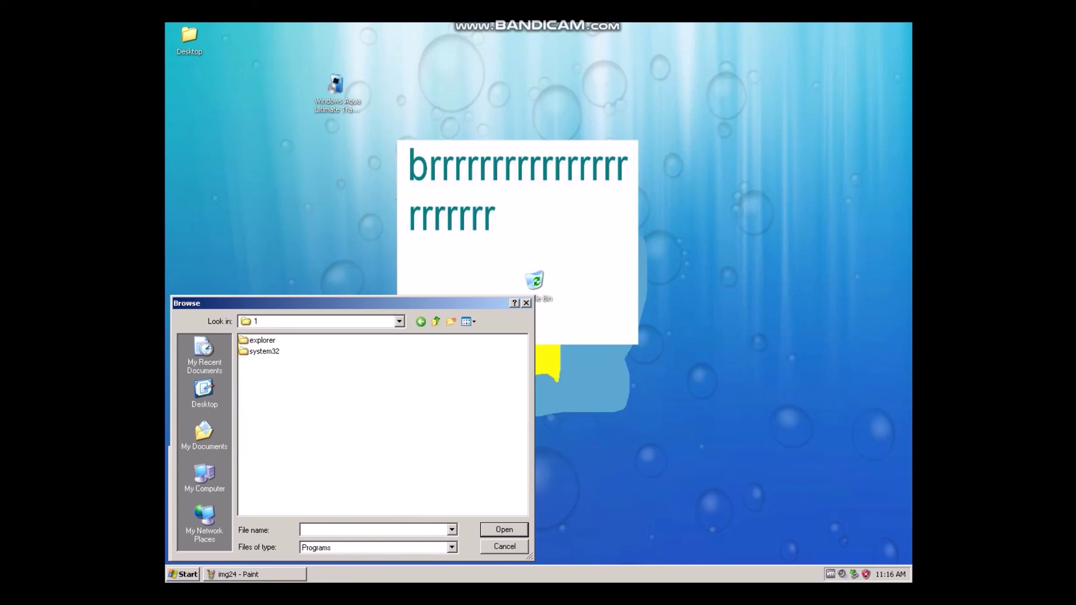
pyautogui.click(259, 351)
pyautogui.press('Return')
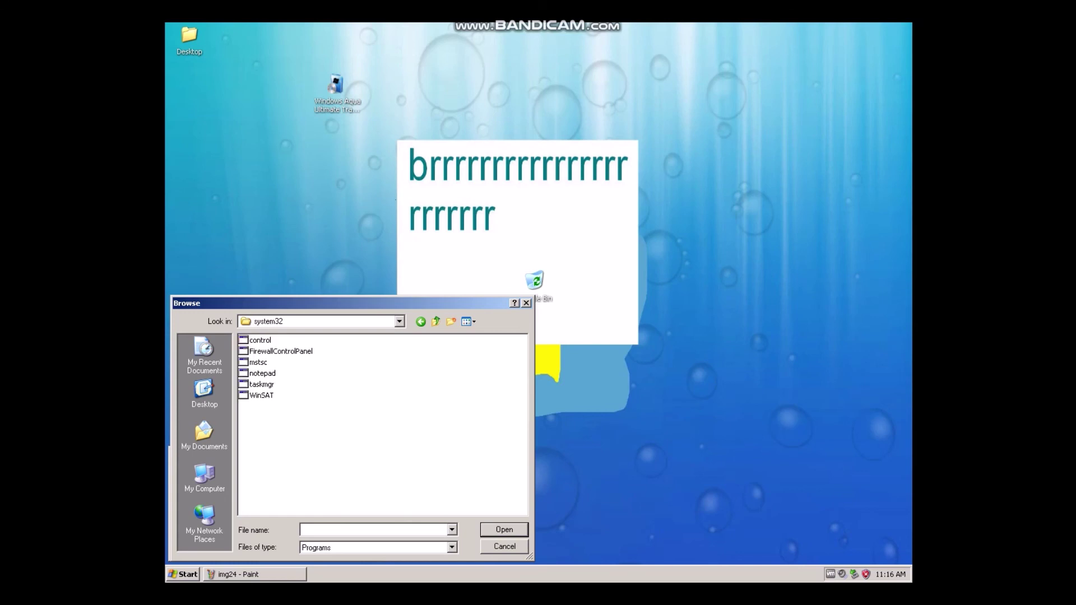
# - Look into the Wallpaper folder inside the pack's folder 2, and return to the Run dialog
pyautogui.click(420, 322)
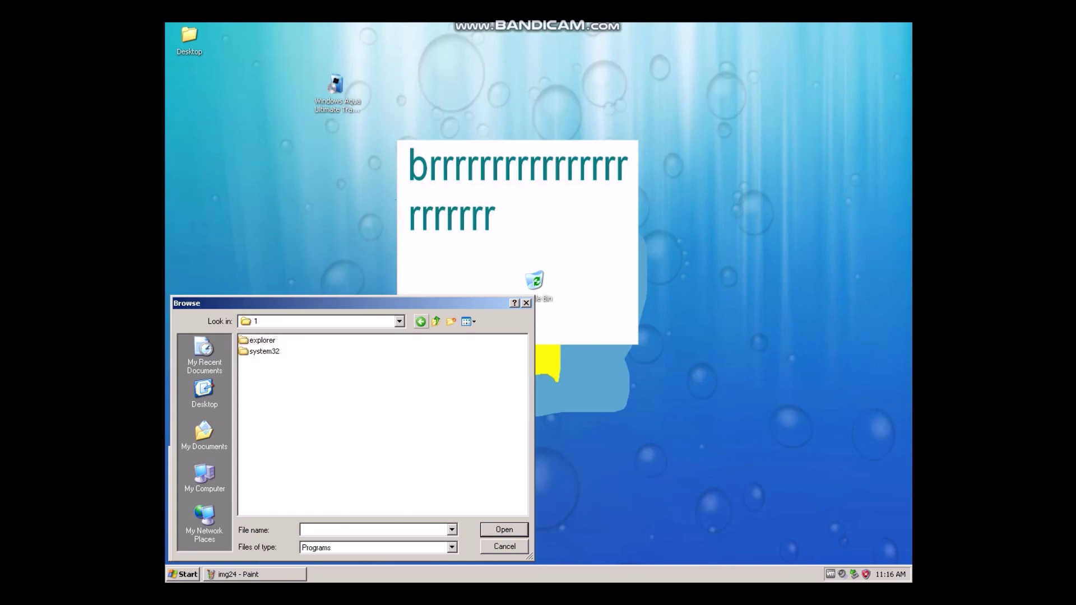
pyautogui.click(420, 322)
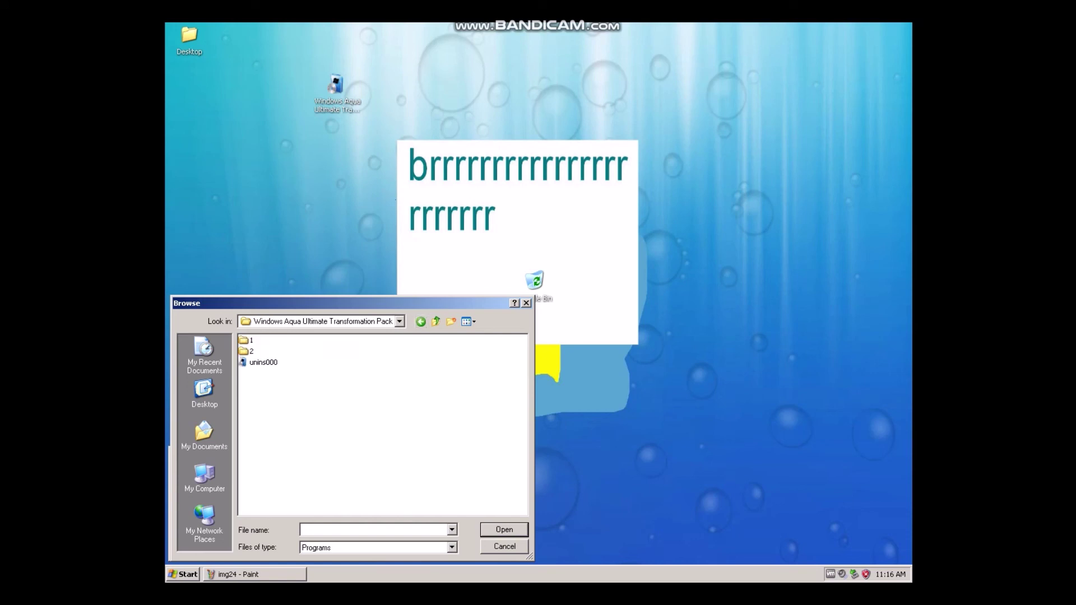
pyautogui.doubleClick(250, 351)
pyautogui.doubleClick(263, 429)
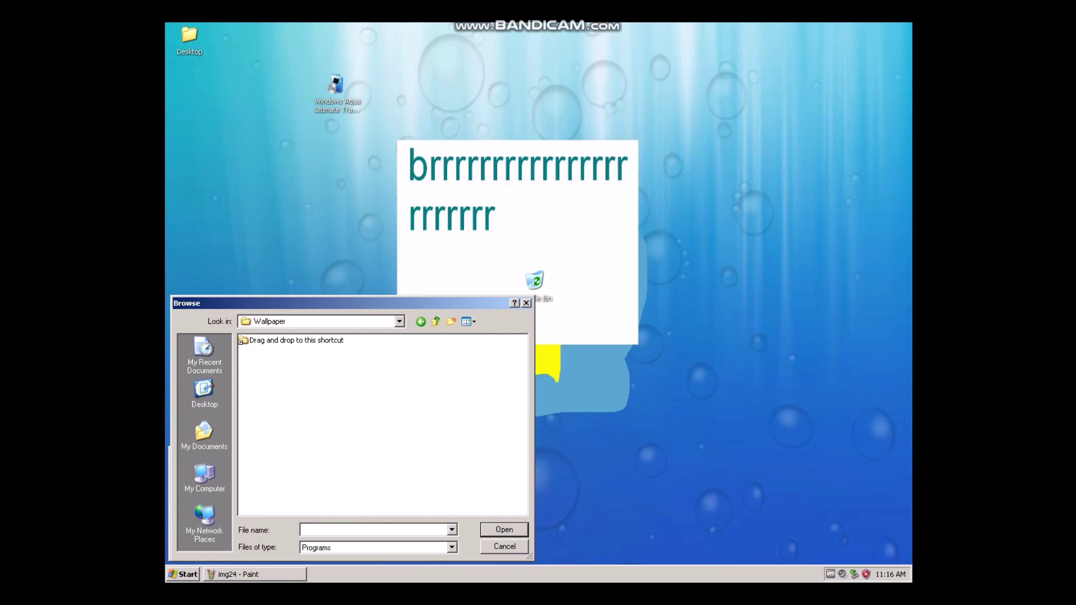
pyautogui.press('Escape')
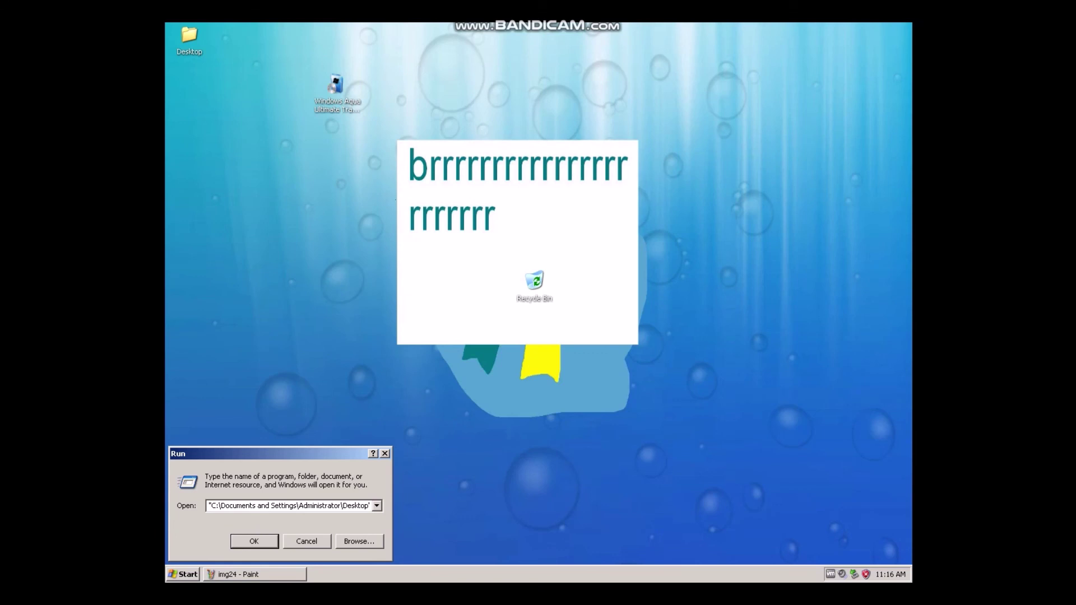
# - Browse for a program to run in the Windows Aqua Ultimate Transformation Pack folder, inside the Desktop folder
pyautogui.hotkey('alt', 'b')
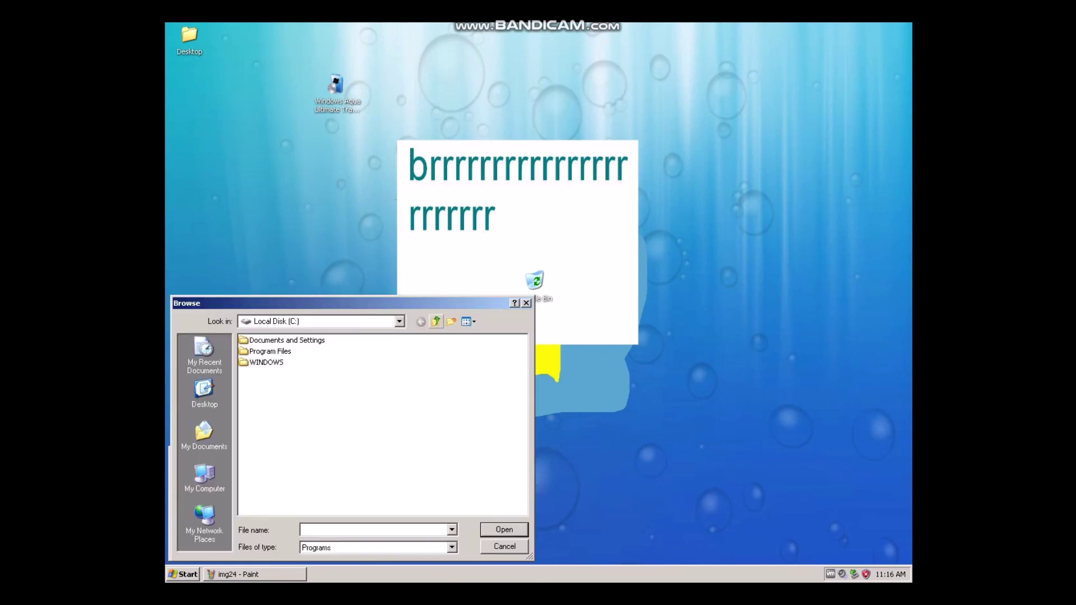
pyautogui.click(435, 321)
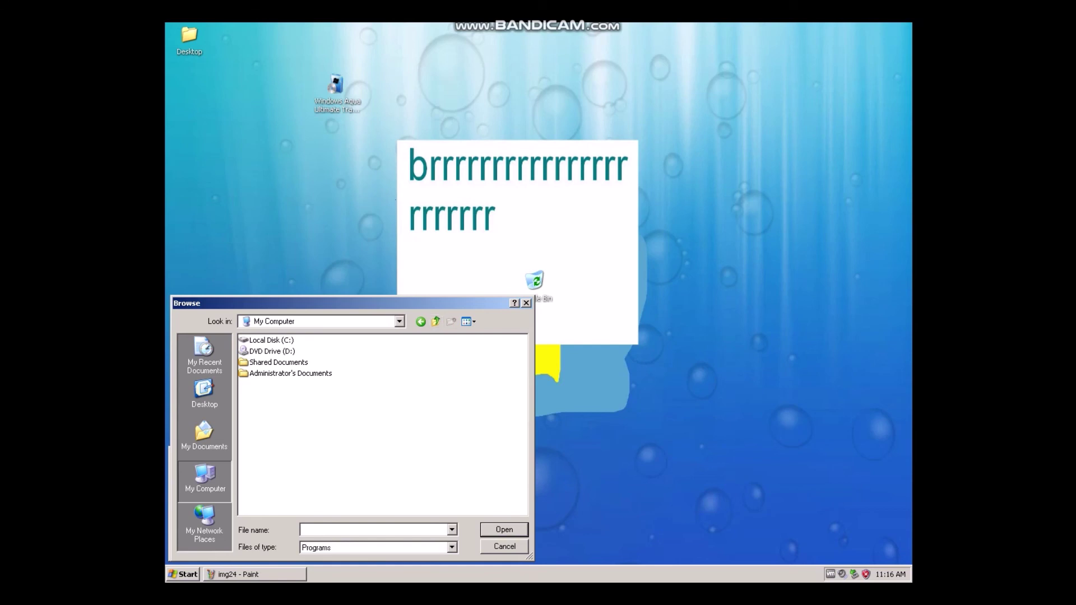
pyautogui.click(398, 321)
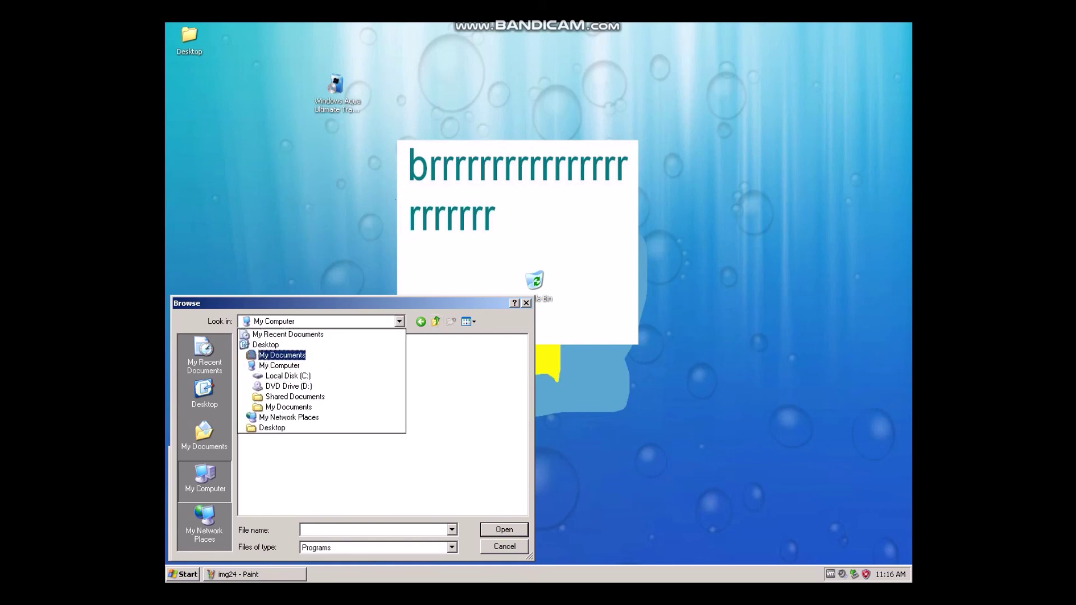
pyautogui.click(271, 428)
pyautogui.doubleClick(318, 340)
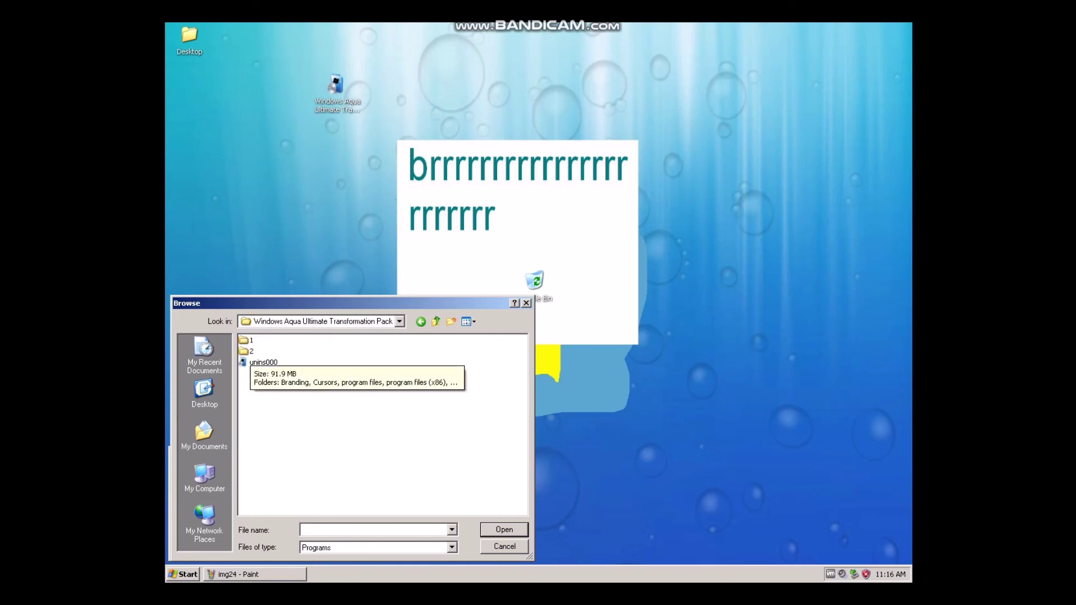
# - Choose reshacker_setup from the pack's 2\Resource Hacker folder and run it
pyautogui.click(247, 340)
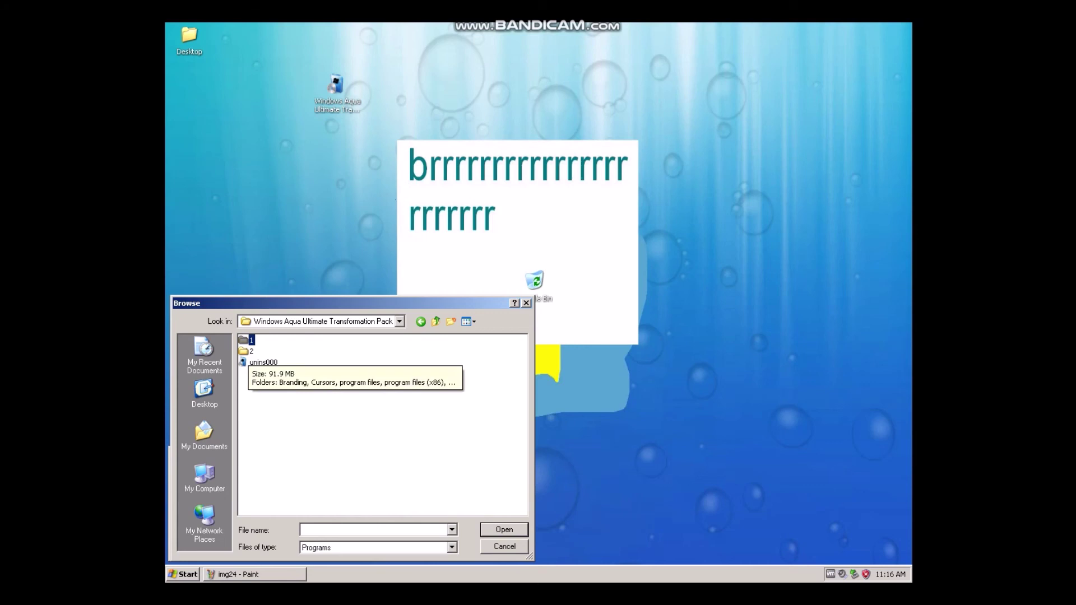
pyautogui.press('Return')
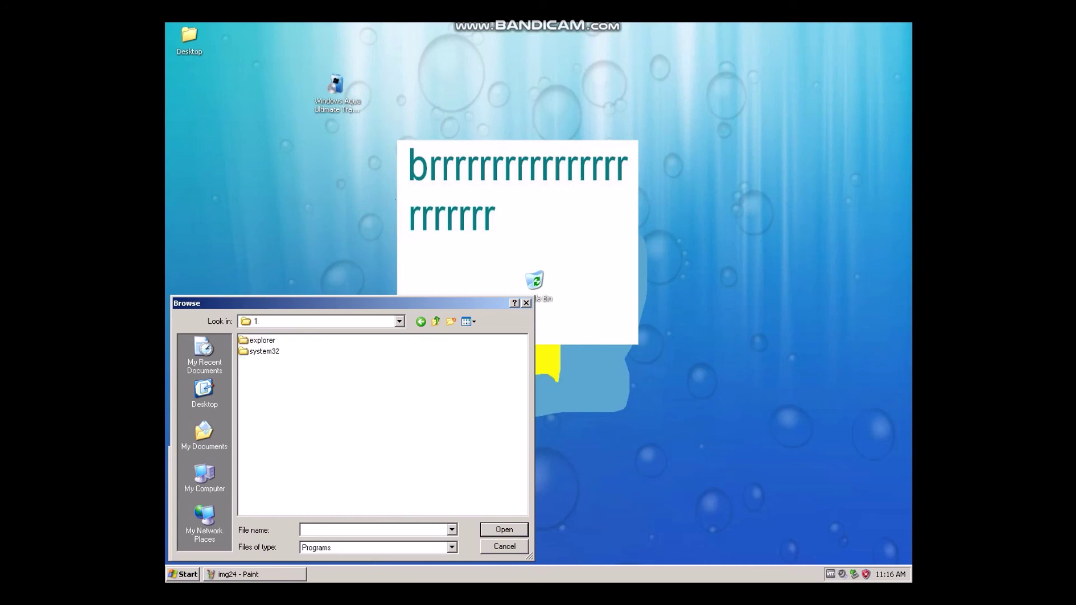
pyautogui.press('BackSpace')
pyautogui.press('Down')
pyautogui.press('Return')
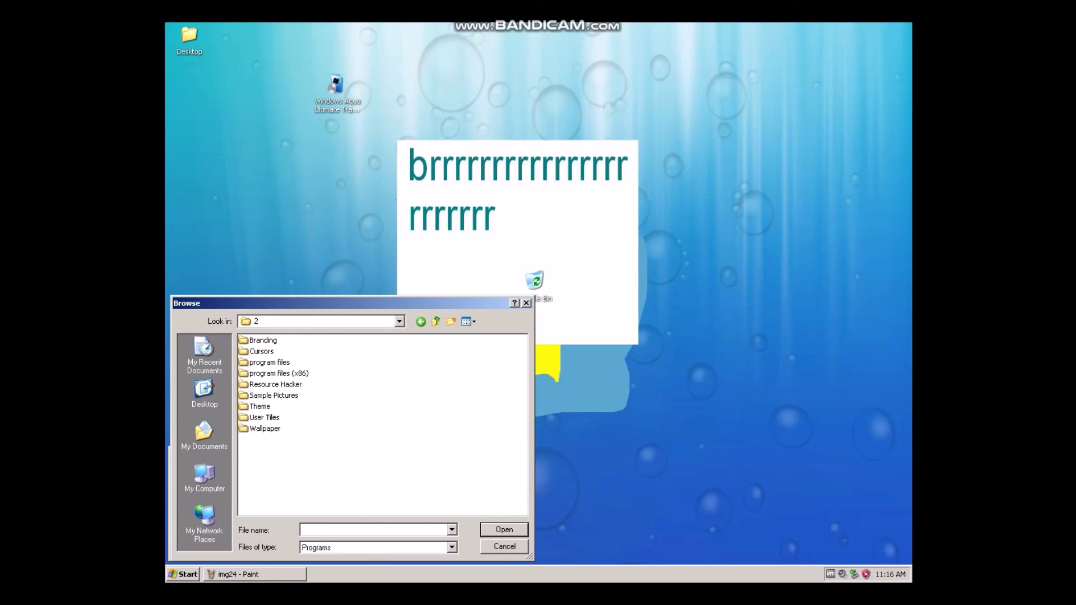
pyautogui.doubleClick(275, 384)
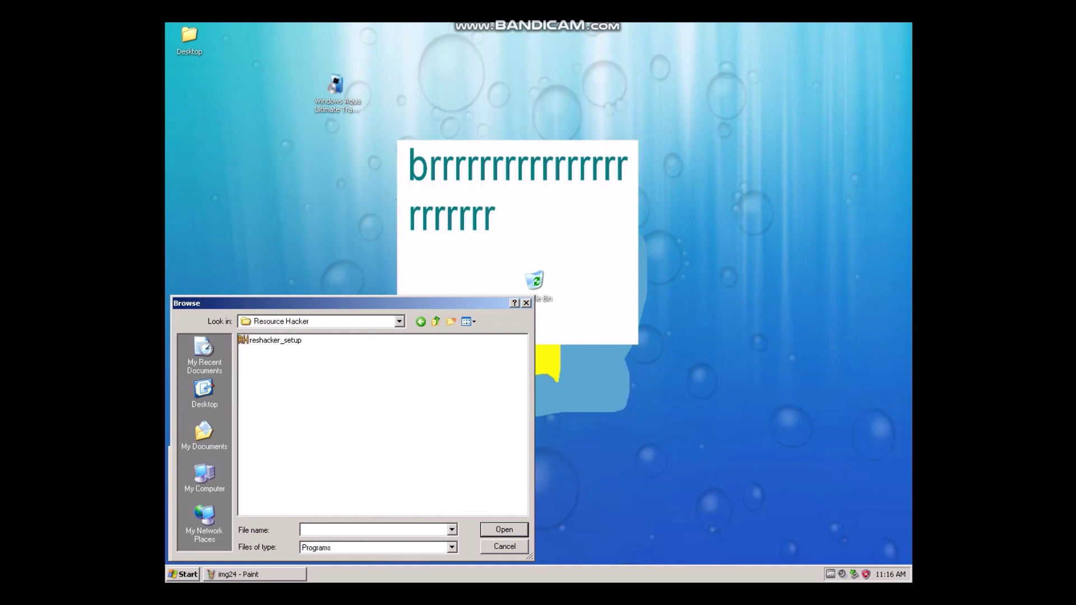
pyautogui.click(275, 340)
pyautogui.press('Return')
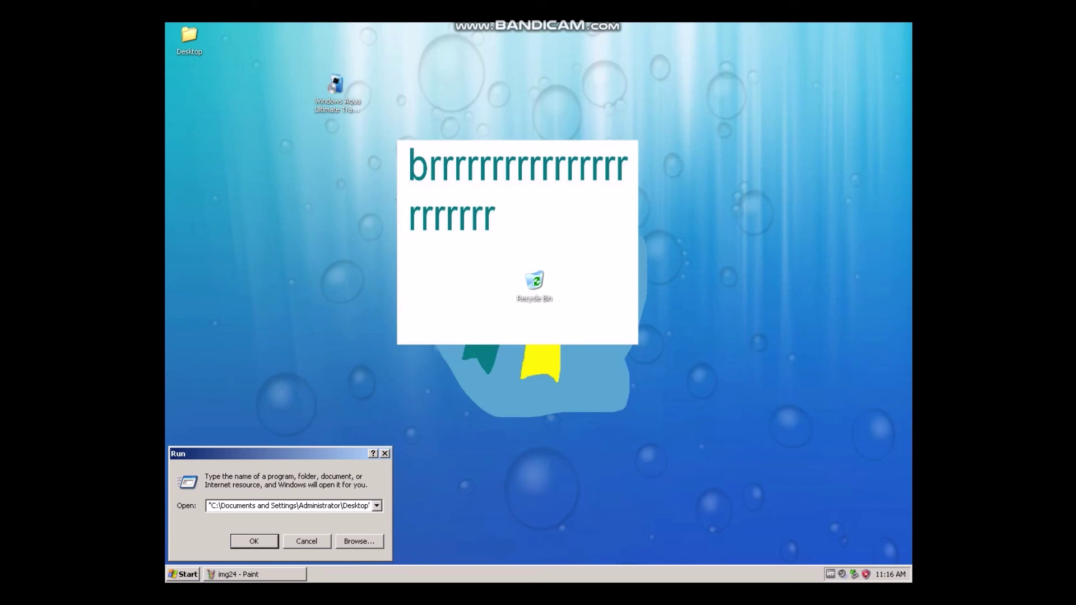
pyautogui.press('Return')
# - Install Resource Hacker into C:\Program Files\Resource Hacker with the default options, and close its ReadMe file
pyautogui.click(512, 280)
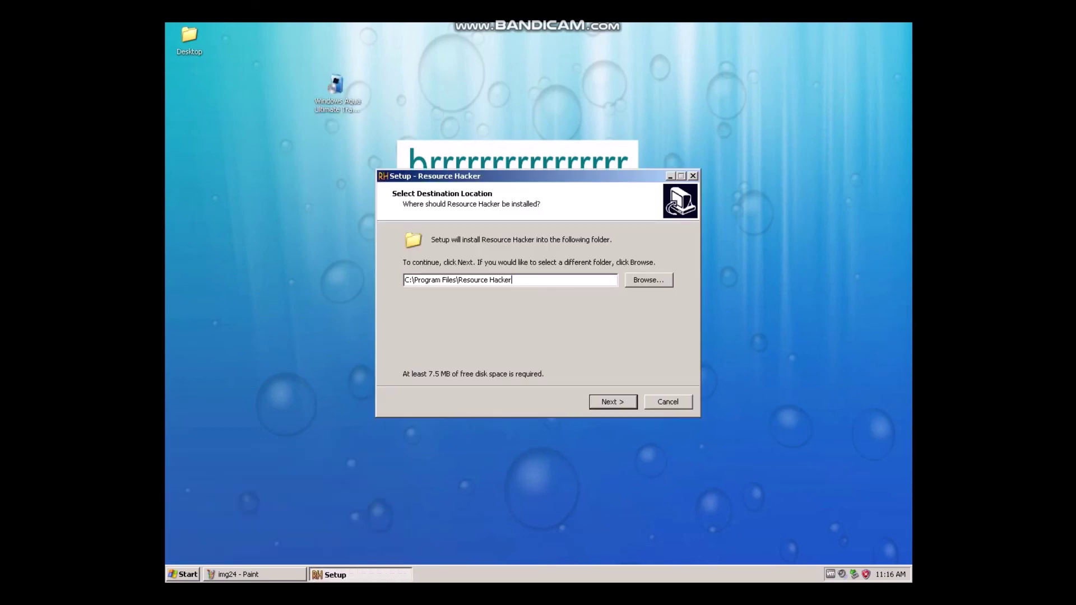
pyautogui.press('Return')
pyautogui.press('Return')
pyautogui.press('Return')
pyautogui.press('Return')
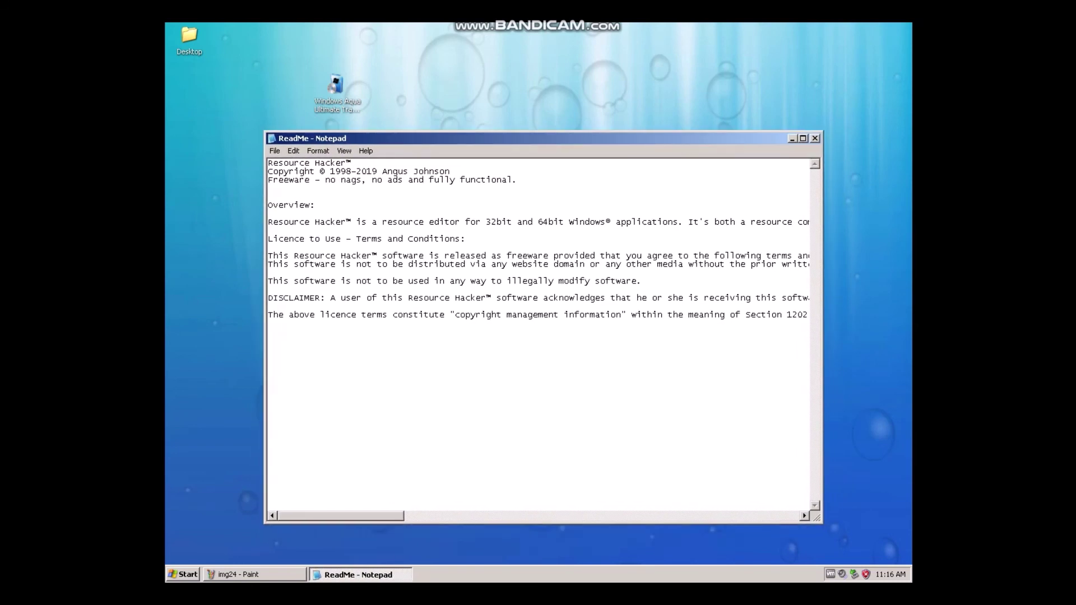
pyautogui.hotkey('alt', 'F4')
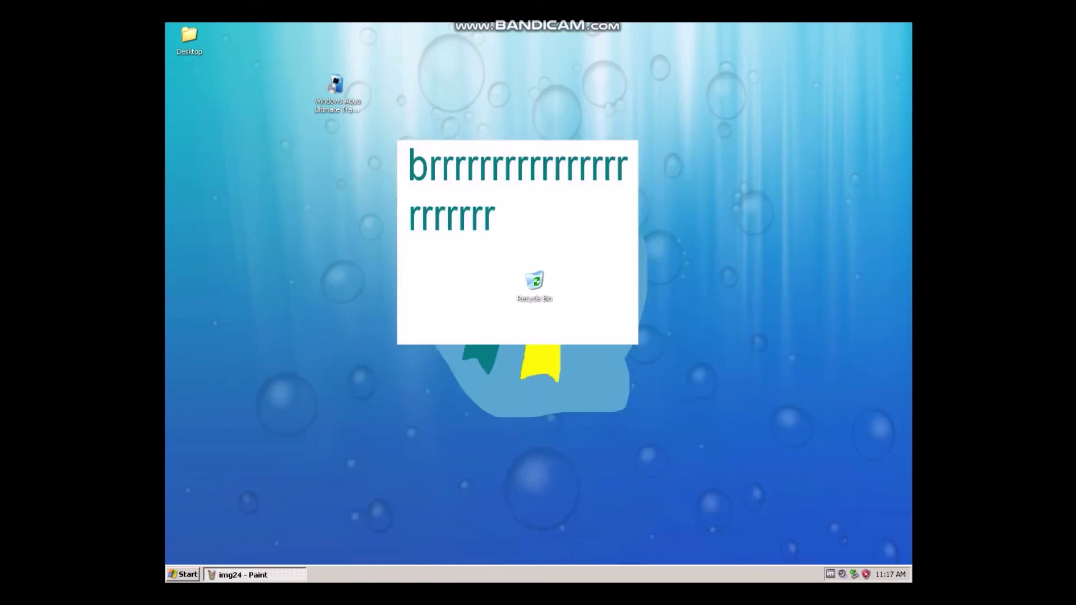
# - Bring up the img24 picture in Paint and close it
pyautogui.click(254, 575)
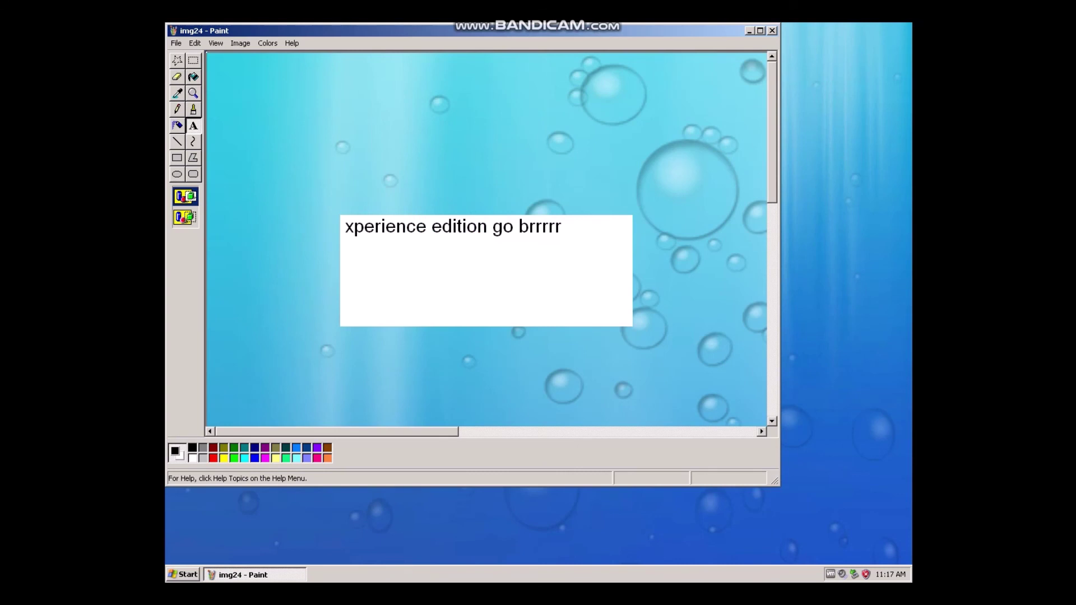
pyautogui.hotkey('alt', 'F4')
pyautogui.press('super')
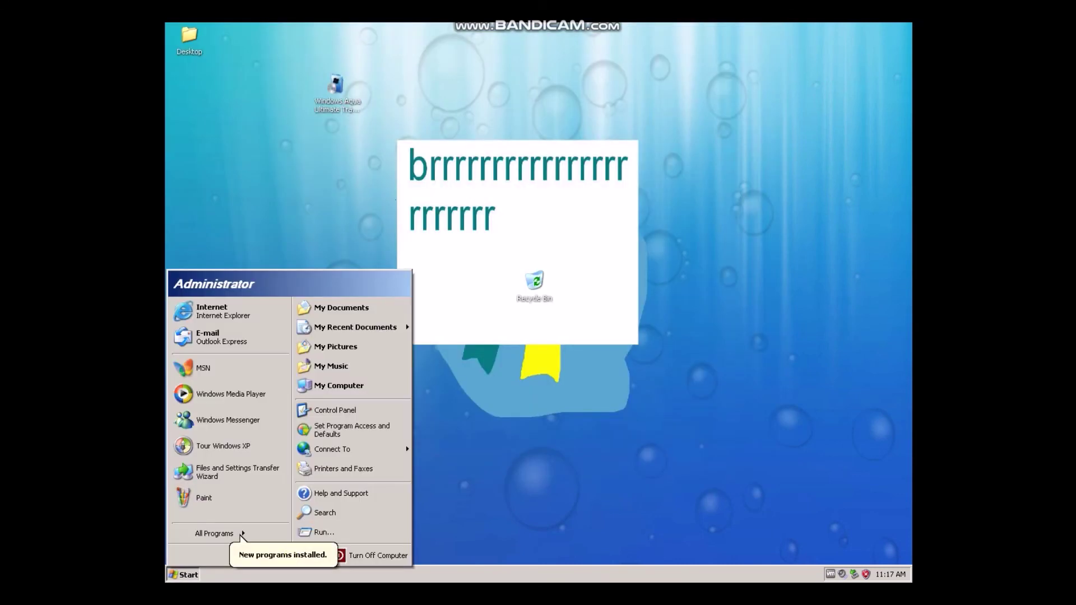
pyautogui.press('Escape')
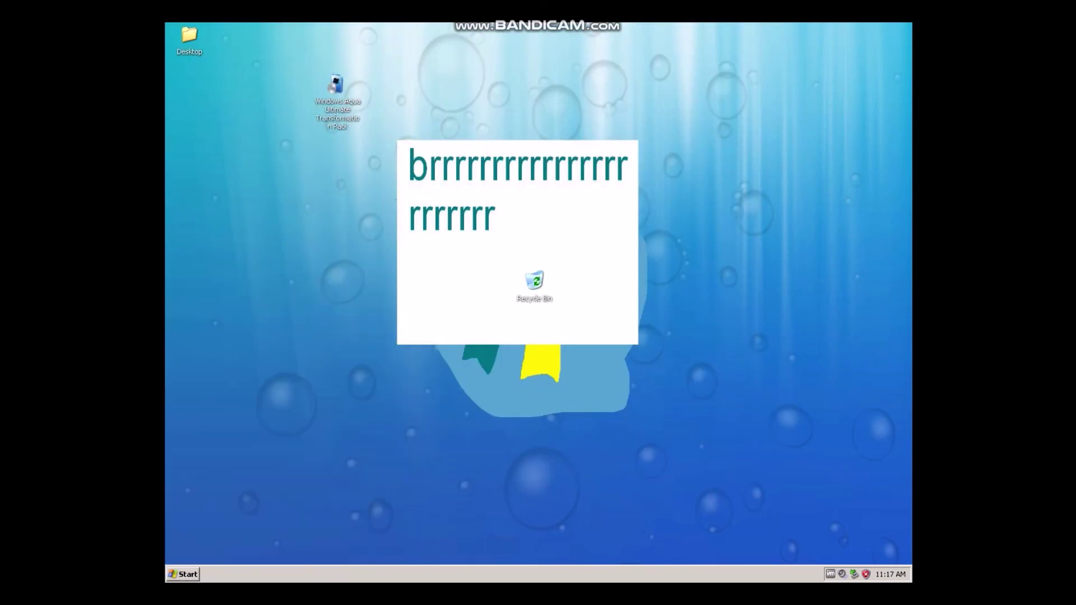